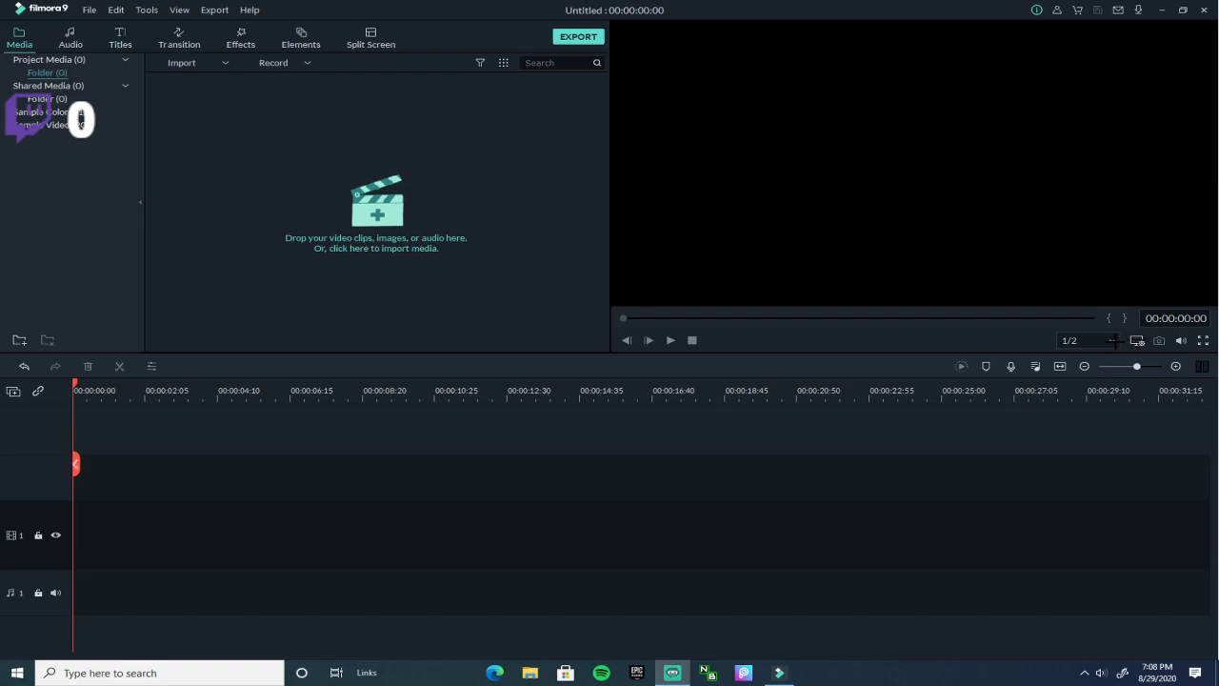
- Confirm the project aspect ratio as 16:9, 1920 x 1080, with a 60 fps frame rate
{"action": "left_click", "coordinate": [1137, 340]}
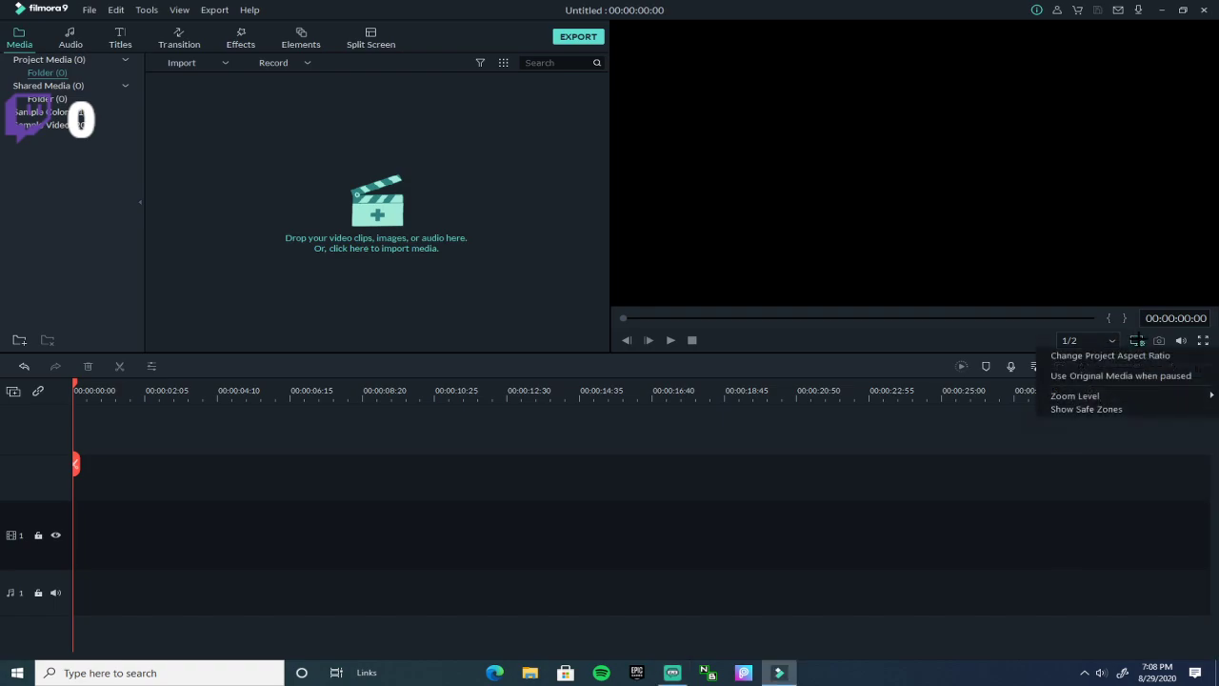
{"action": "left_click", "coordinate": [1100, 355]}
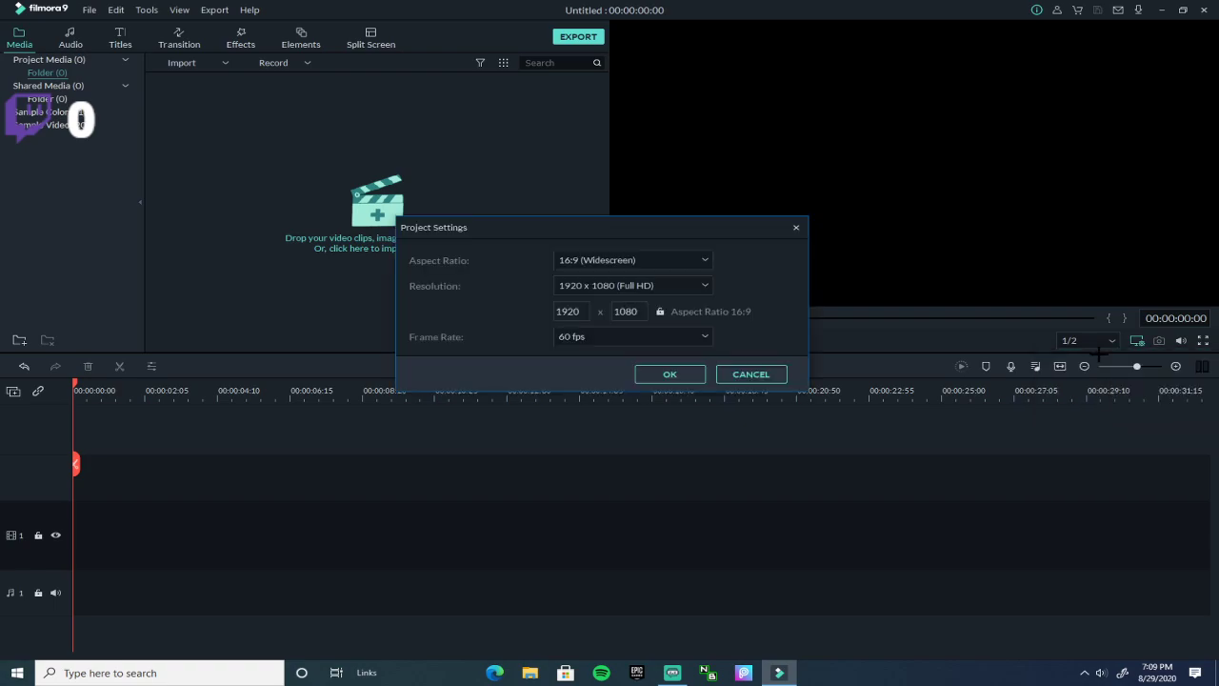
{"action": "left_click", "coordinate": [663, 336]}
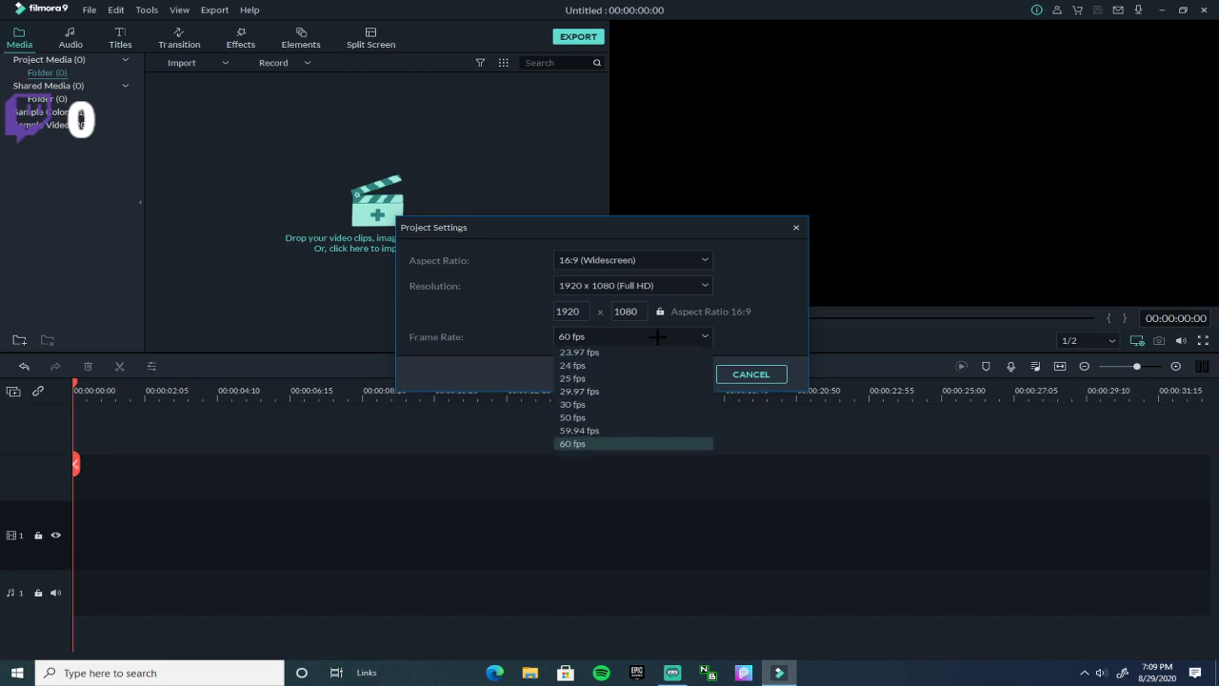
{"action": "left_click", "coordinate": [605, 443]}
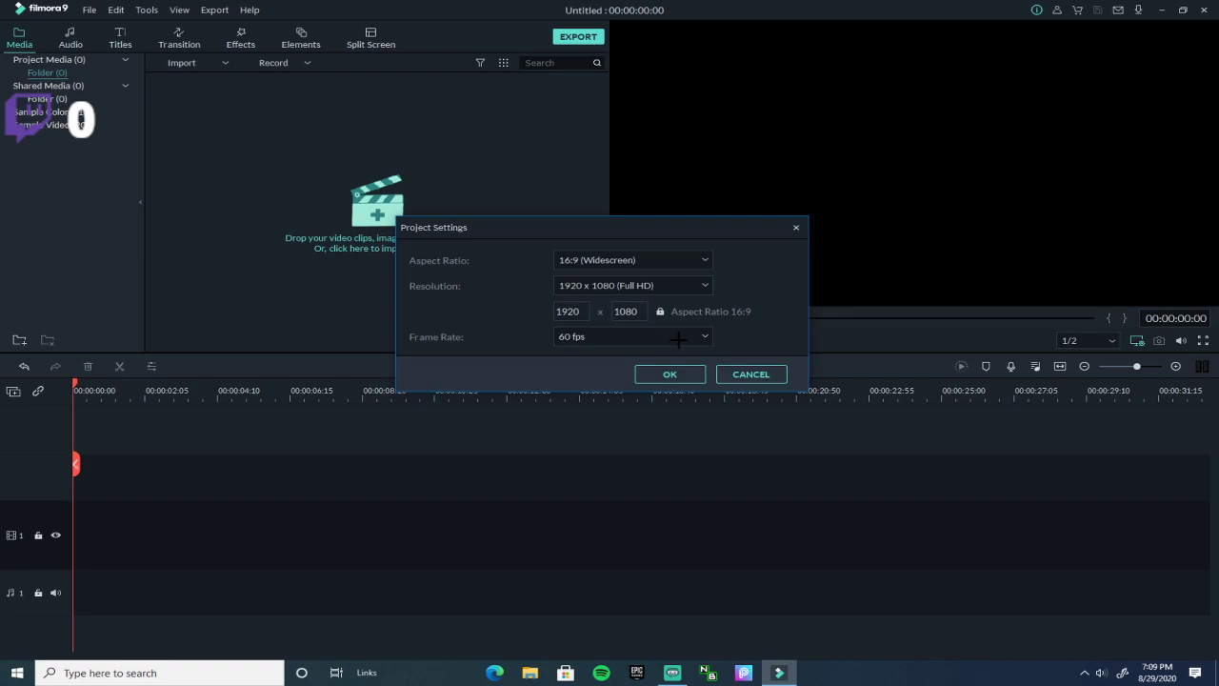
{"action": "left_click", "coordinate": [688, 376]}
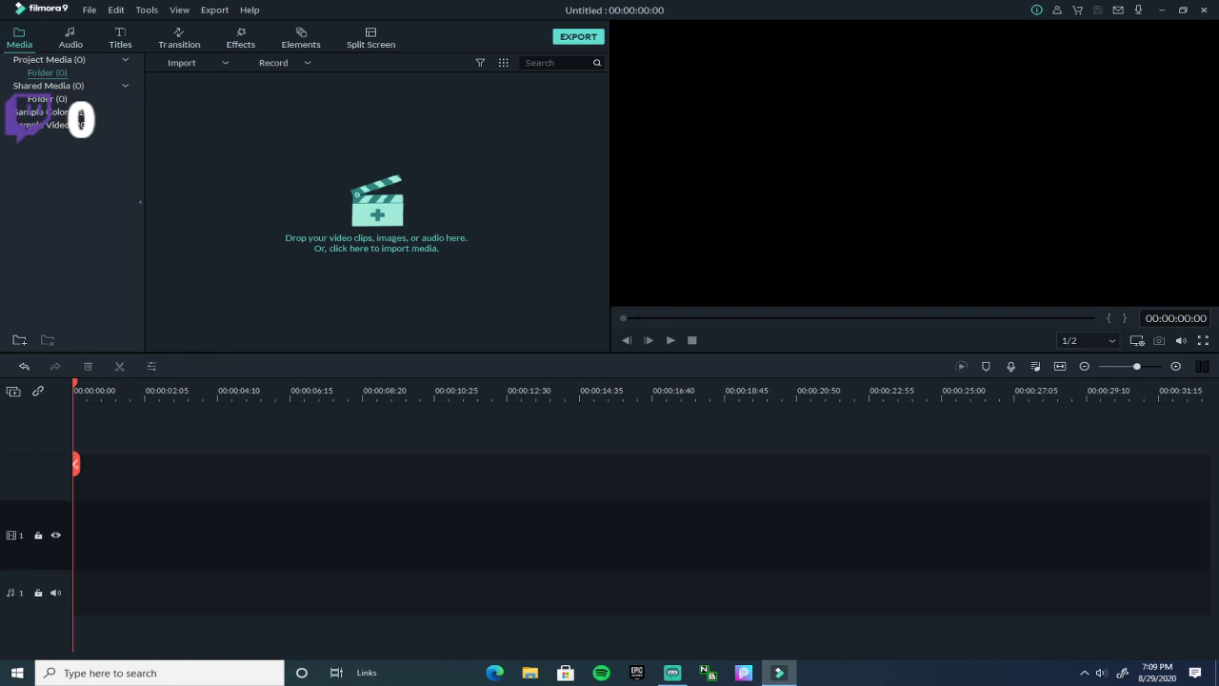
- Import HDBeenDope - BYRD (Lyrics).mp3 from the Downloads folder
{"action": "left_click", "coordinate": [400, 210]}
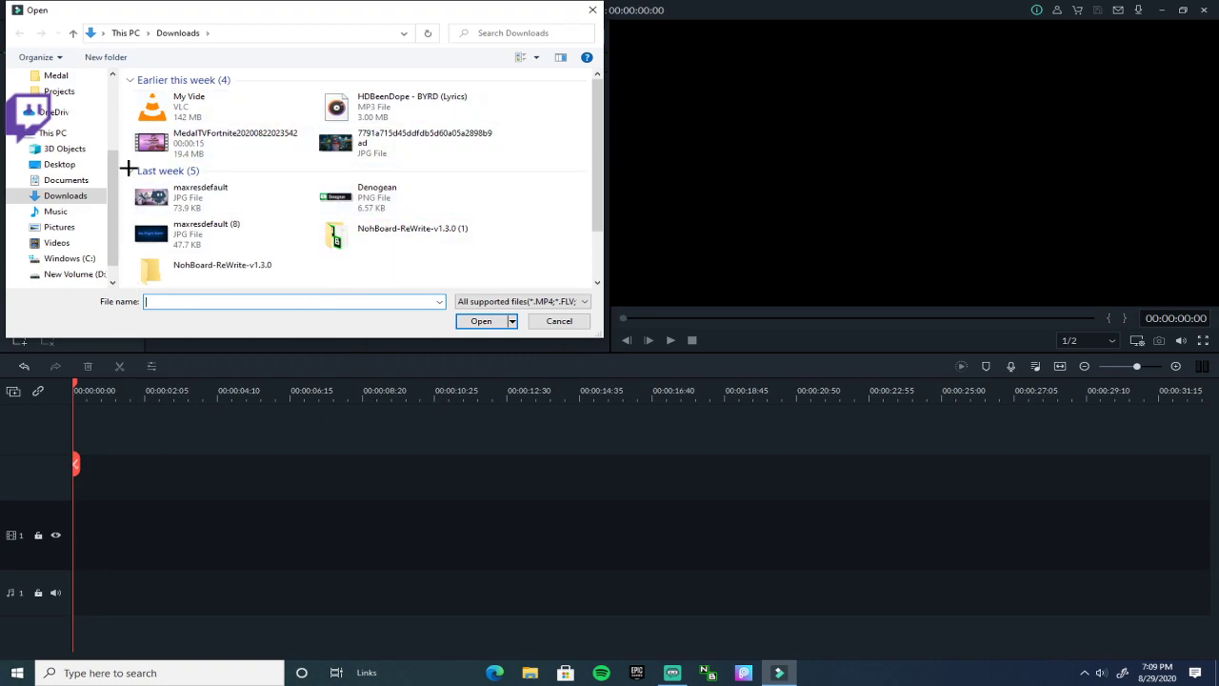
{"action": "left_click", "coordinate": [412, 112]}
{"action": "left_click", "coordinate": [481, 320]}
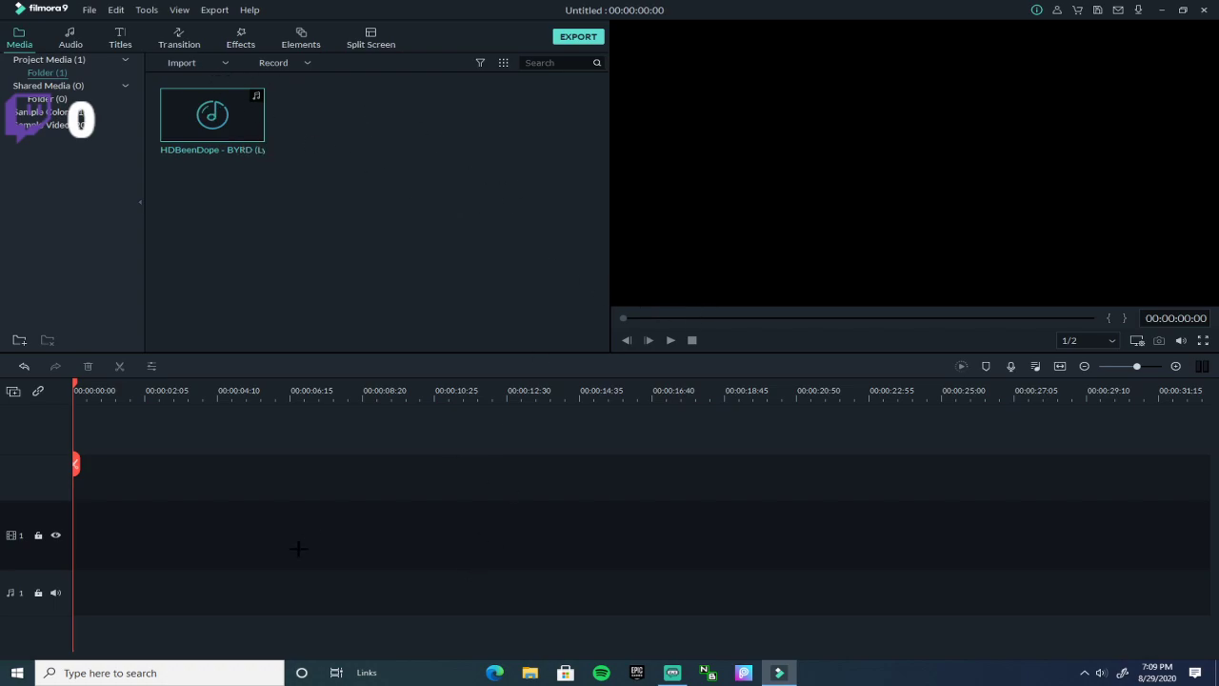
- Place the song on audio track 1 at 0:00 and preview its opening
{"action": "left_click_drag", "start_coordinate": [243, 110], "coordinate": [76, 563]}
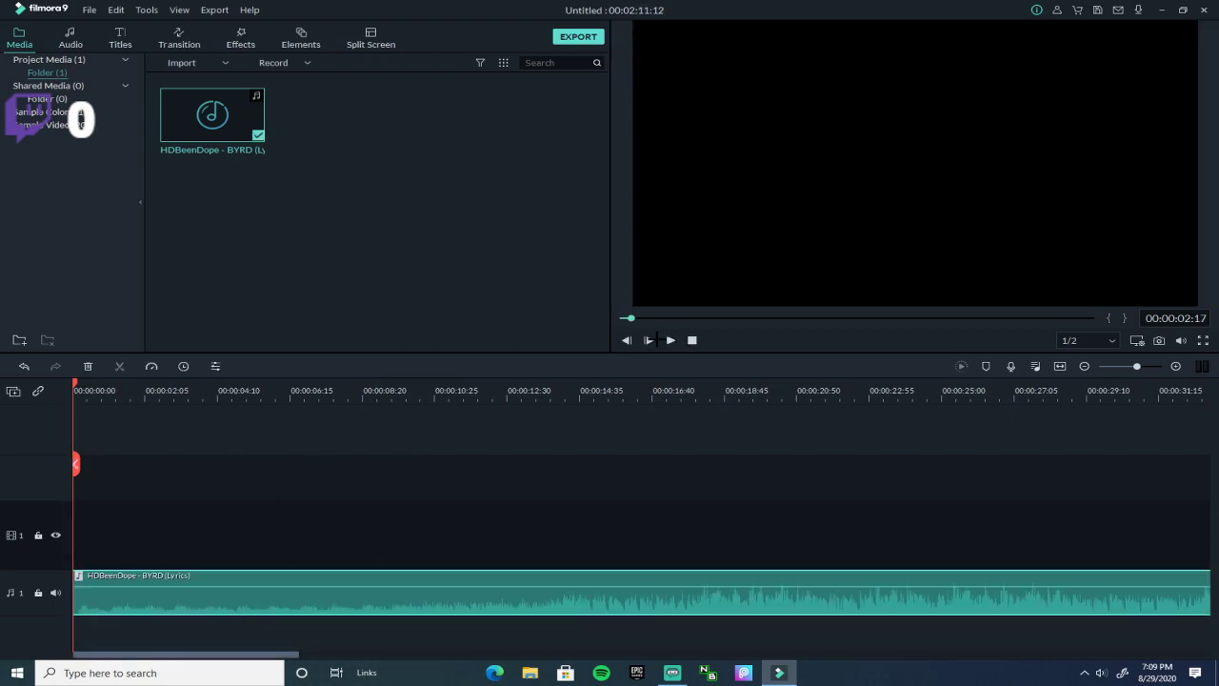
{"action": "left_click", "coordinate": [670, 340]}
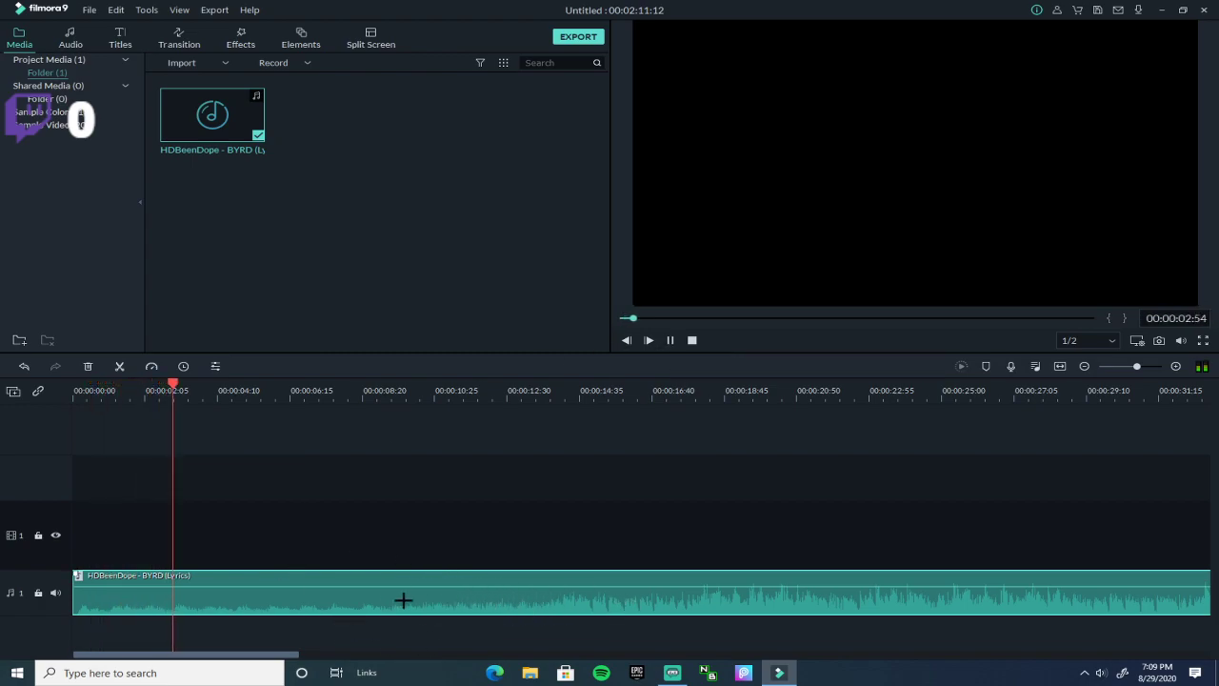
{"action": "key", "text": "space"}
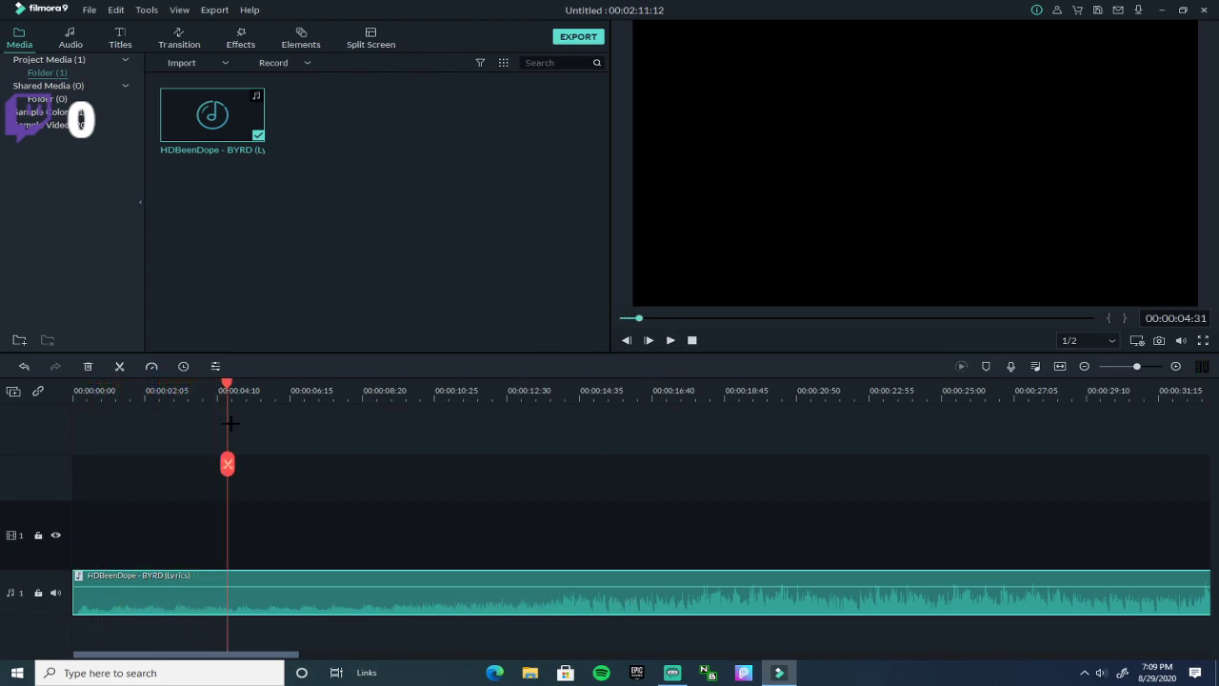
{"action": "left_click_drag", "start_coordinate": [227, 383], "coordinate": [33, 412]}
- Replay the song briefly from the start, then zoom the timeline out
{"action": "left_click", "coordinate": [669, 343]}
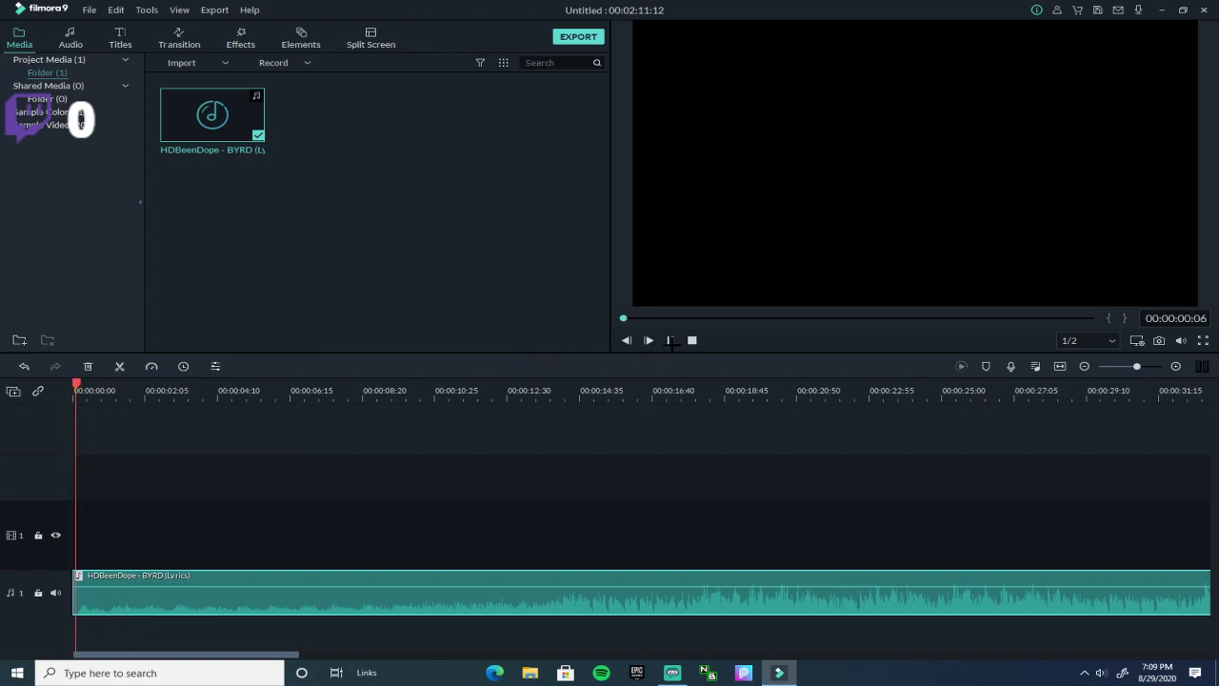
{"action": "left_click", "coordinate": [669, 343]}
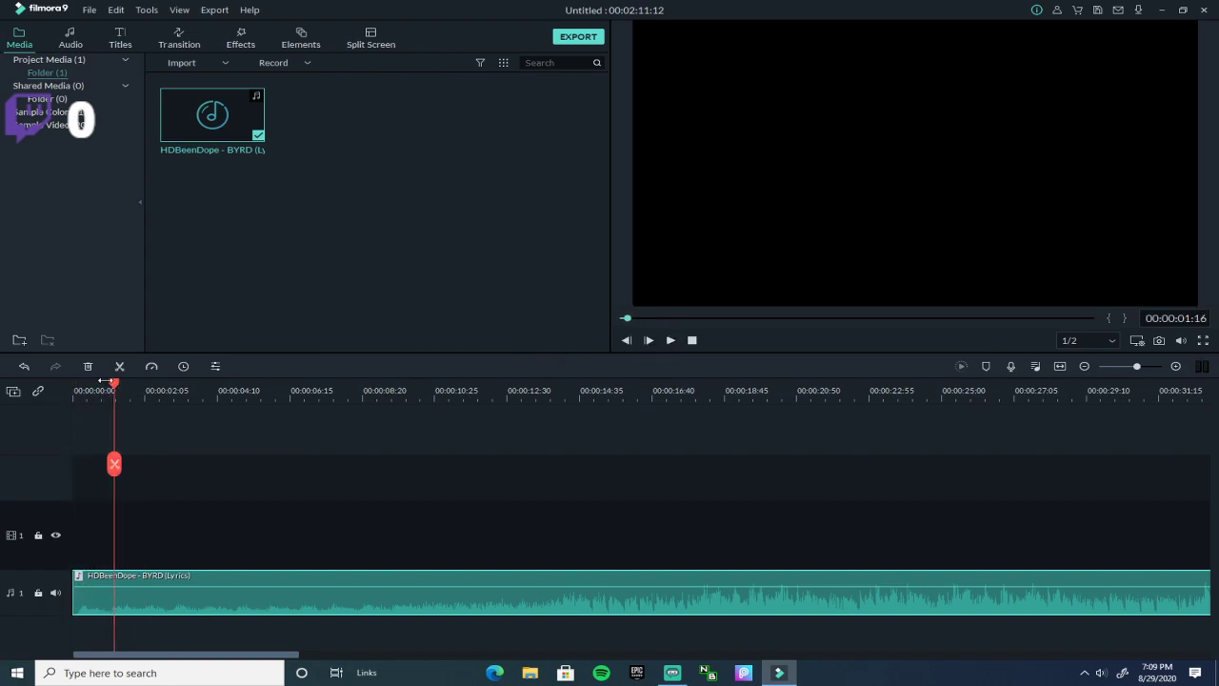
{"action": "left_click_drag", "start_coordinate": [104, 379], "coordinate": [62, 382]}
{"action": "left_click_drag", "start_coordinate": [476, 396], "coordinate": [164, 508]}
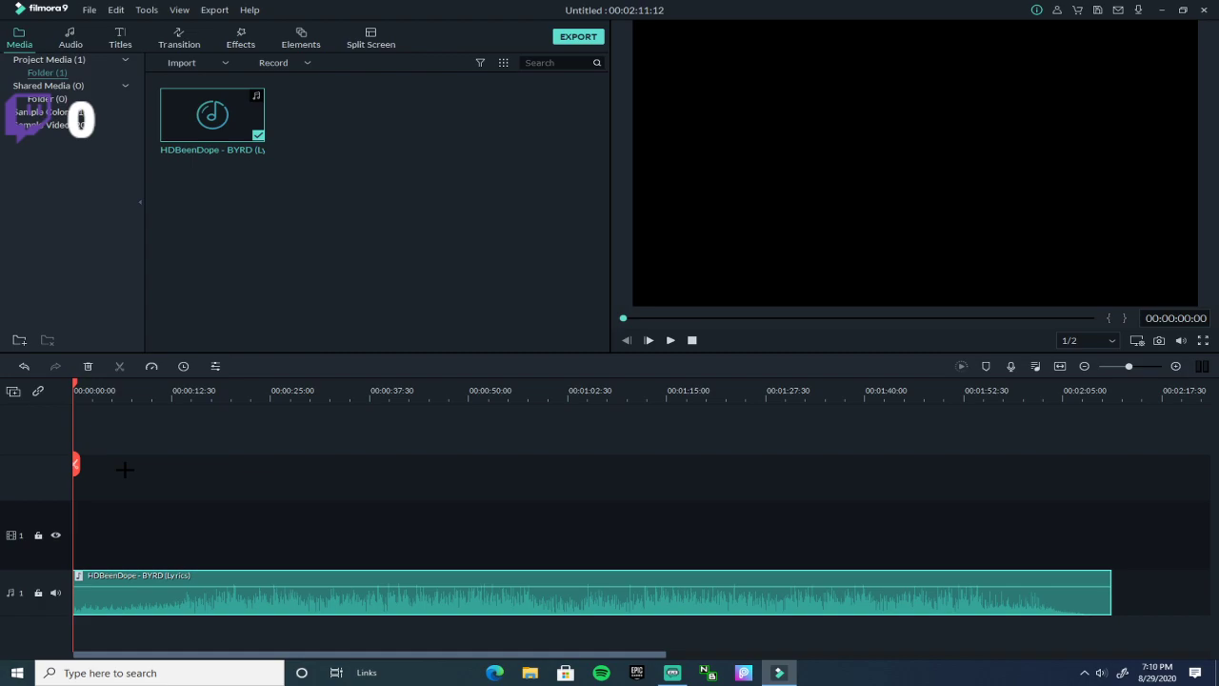
- Play the song and adjust the headphone volume, up to about 32 then down to 19
{"action": "left_click", "coordinate": [670, 340]}
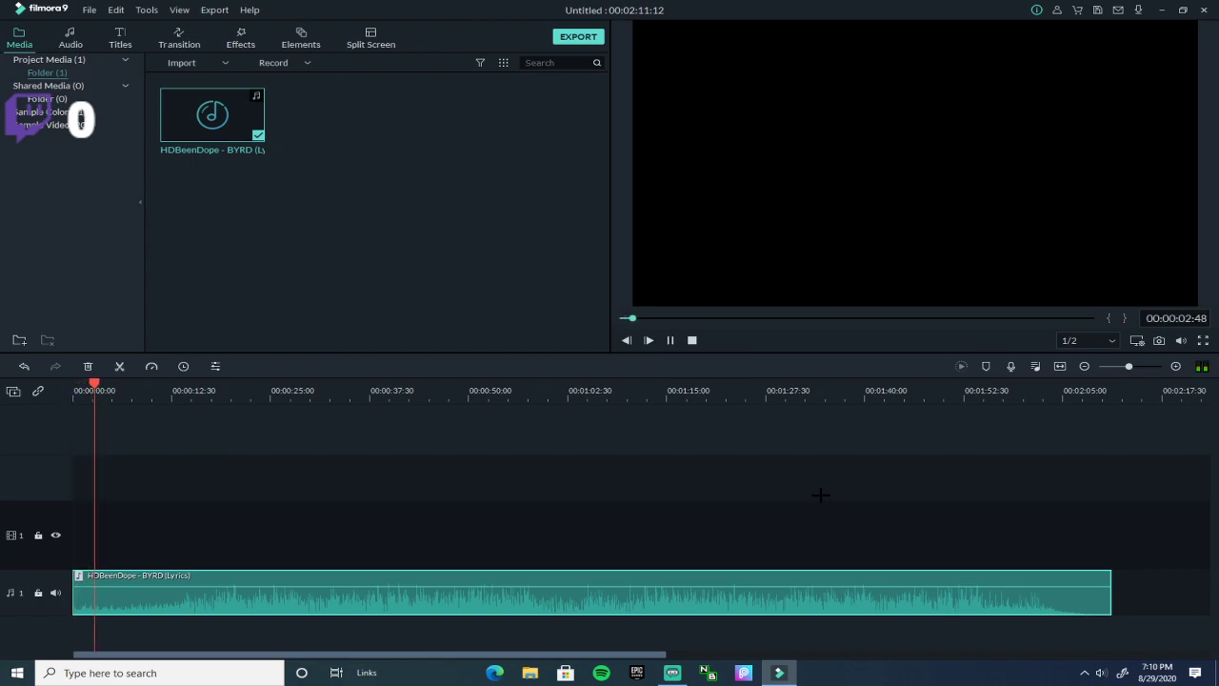
{"action": "left_click", "coordinate": [1101, 673]}
{"action": "left_click_drag", "start_coordinate": [1008, 631], "coordinate": [1058, 641]}
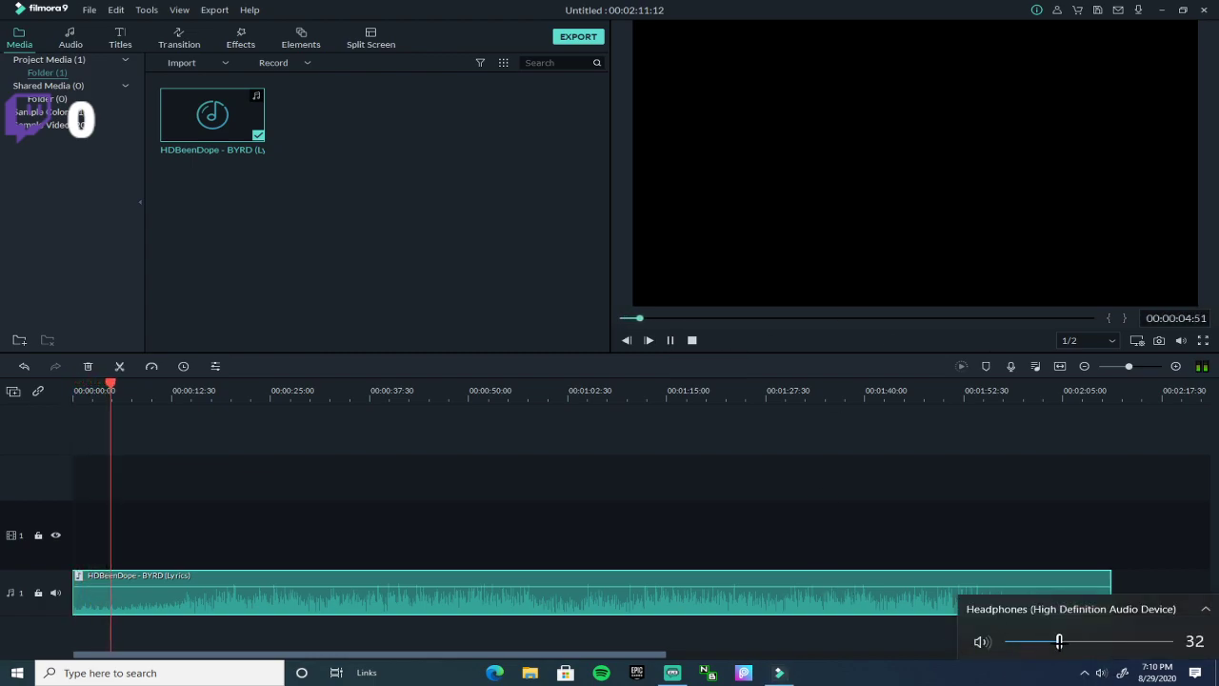
{"action": "left_click", "coordinate": [811, 673]}
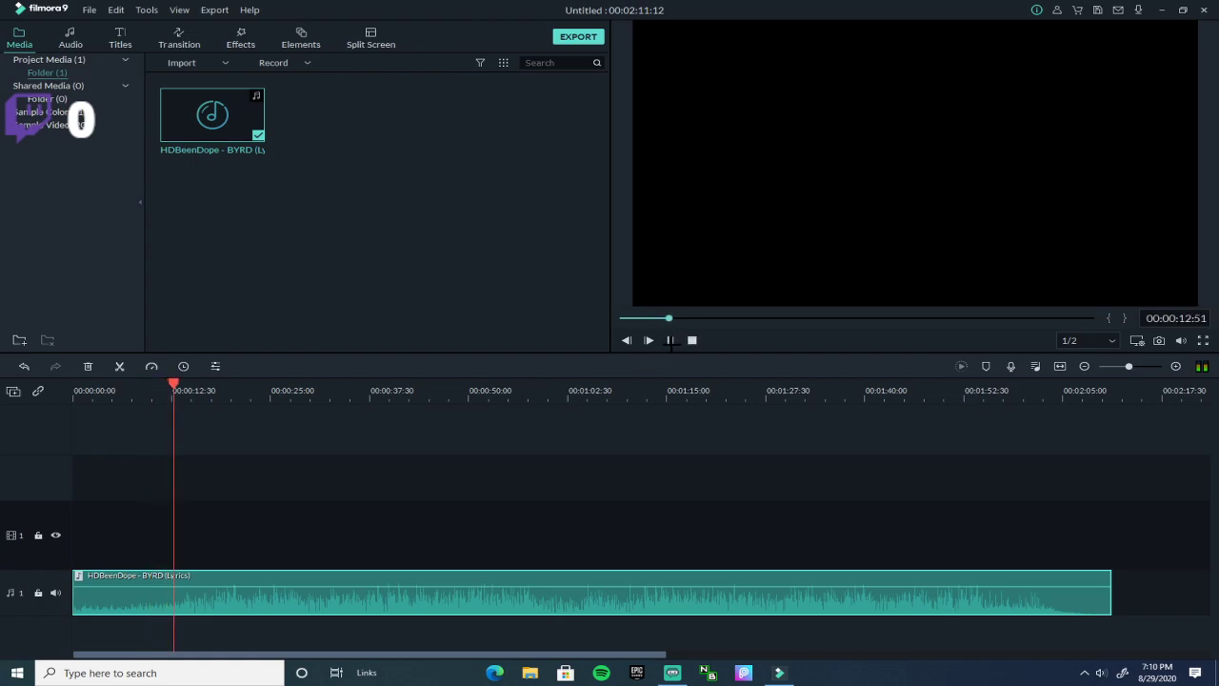
{"action": "left_click", "coordinate": [1103, 673]}
{"action": "left_click_drag", "start_coordinate": [1060, 641], "coordinate": [1038, 641]}
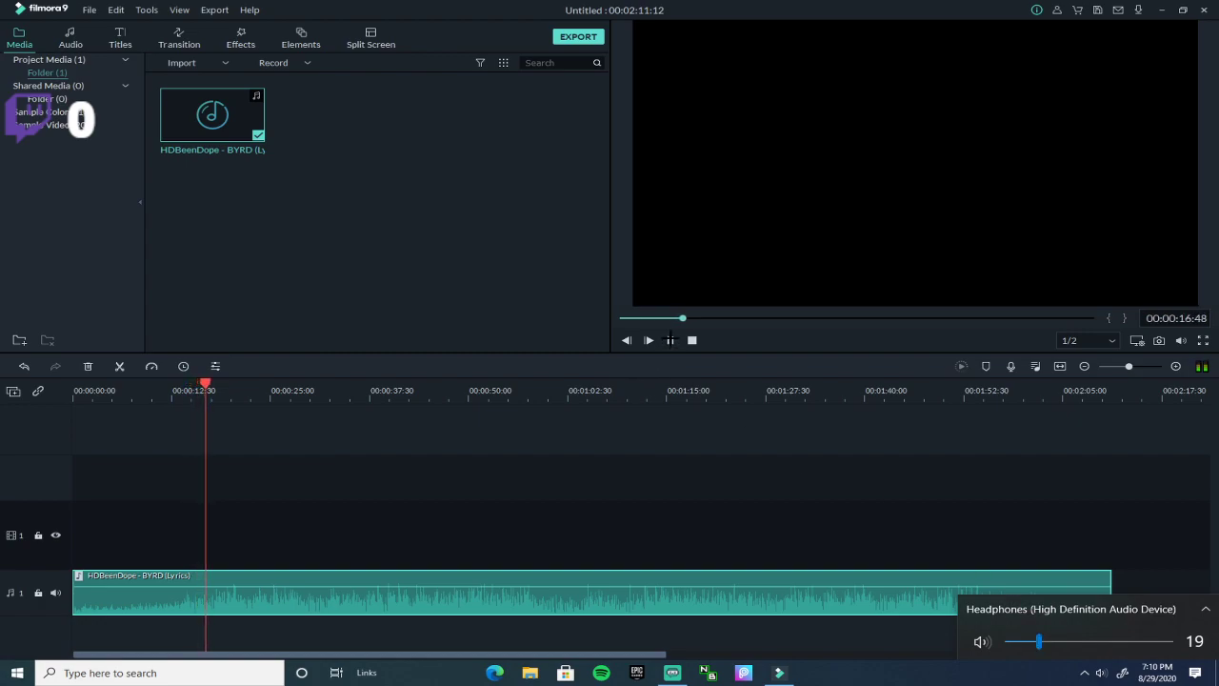
- Pause near 18 seconds, nudge the playhead to 00:00:18:02 and replay briefly
{"action": "left_click", "coordinate": [670, 340]}
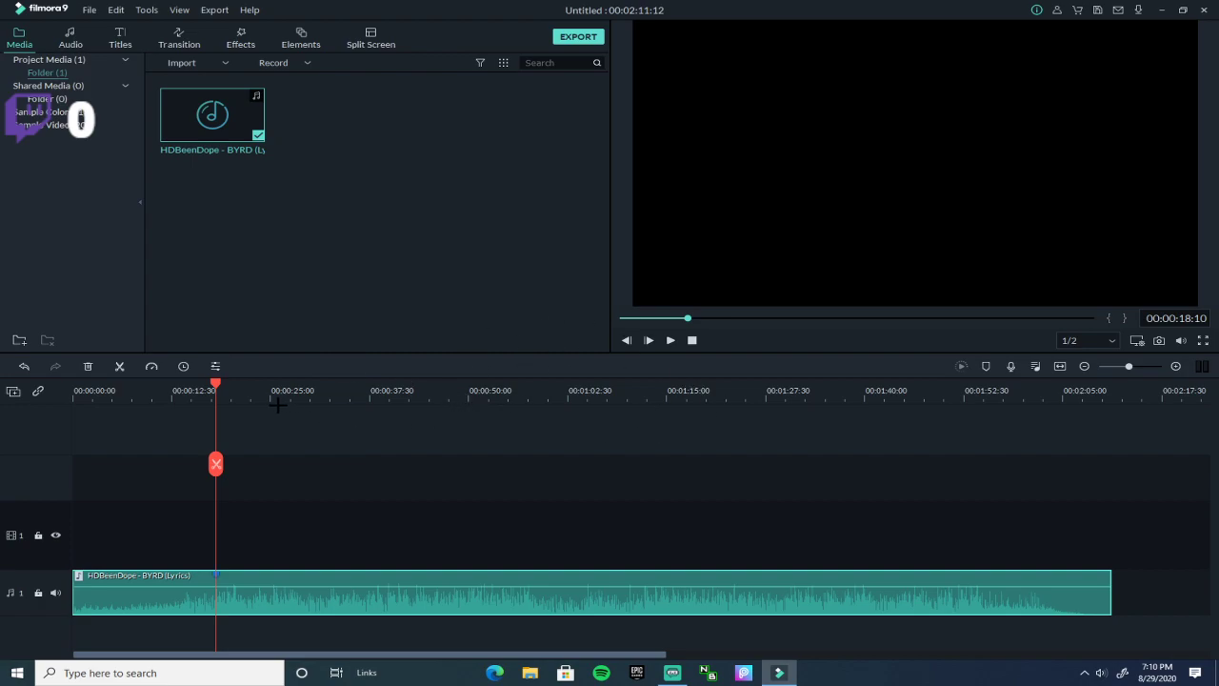
{"action": "left_click_drag", "start_coordinate": [215, 380], "coordinate": [219, 384]}
{"action": "left_click", "coordinate": [671, 340]}
- Add a marker to the song clip at 00:00:18:11 and close the Marker Editor
{"action": "left_click", "coordinate": [213, 575]}
{"action": "key", "text": "ctrl+alt+m"}
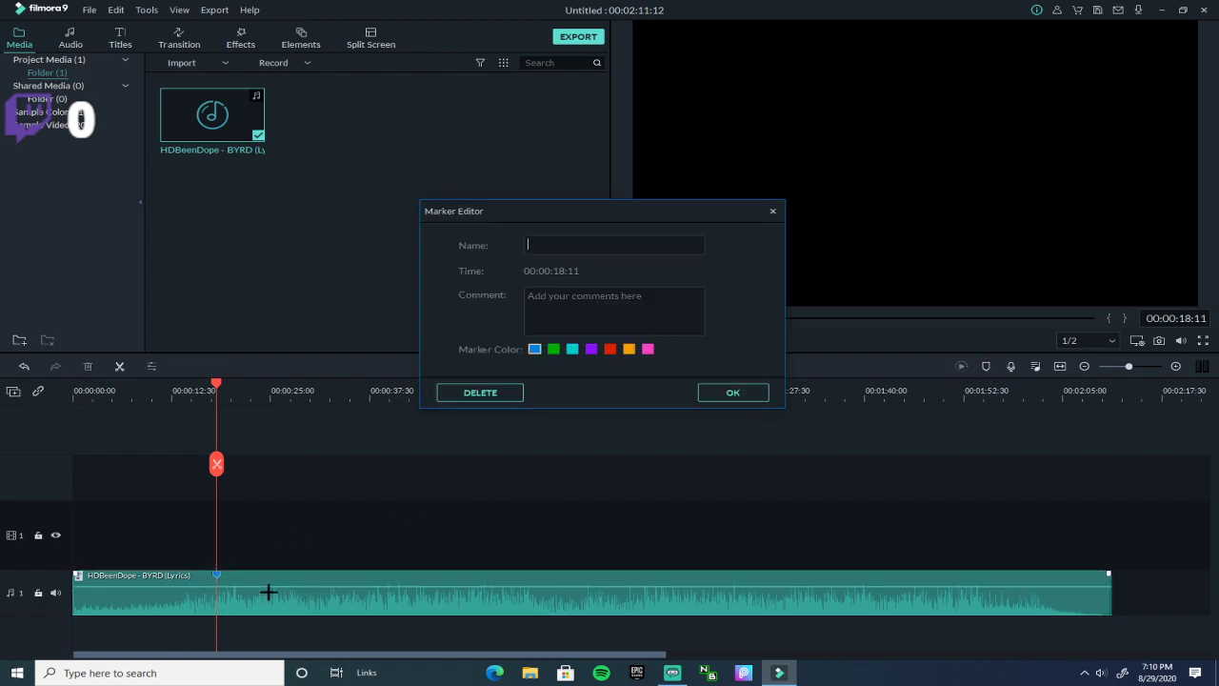
{"action": "left_click", "coordinate": [482, 392]}
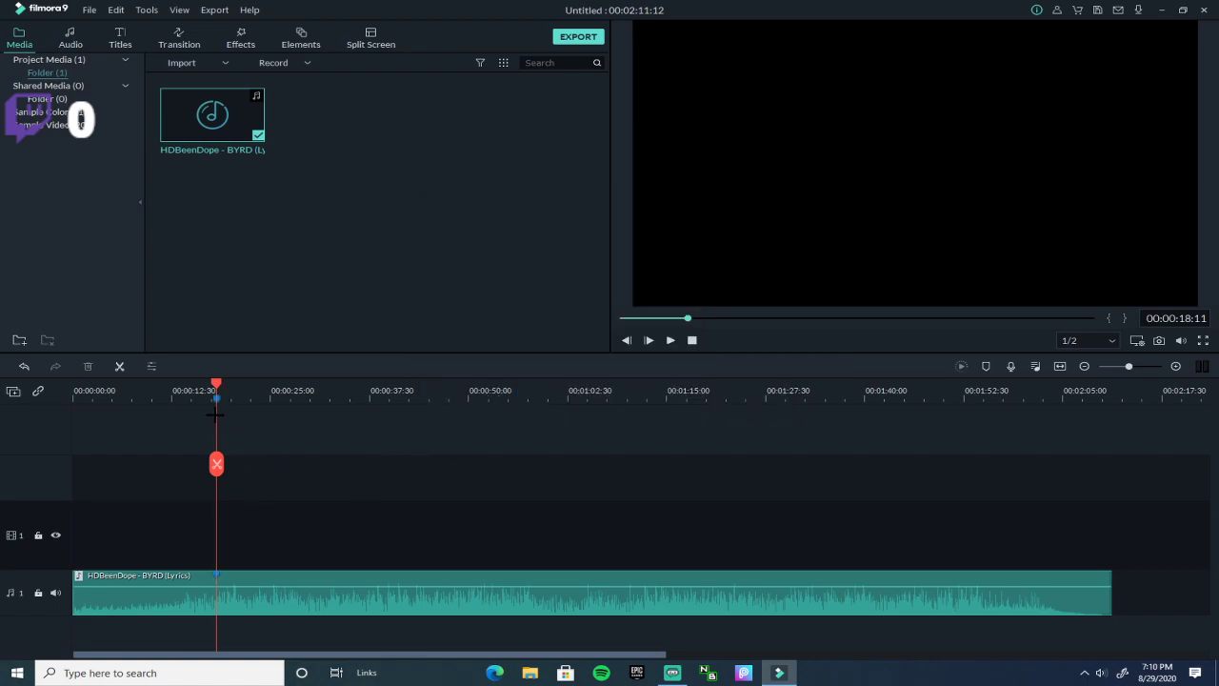
- Scrub back to about 8 seconds and play the lead-up to the marker
{"action": "left_click_drag", "start_coordinate": [218, 383], "coordinate": [188, 386]}
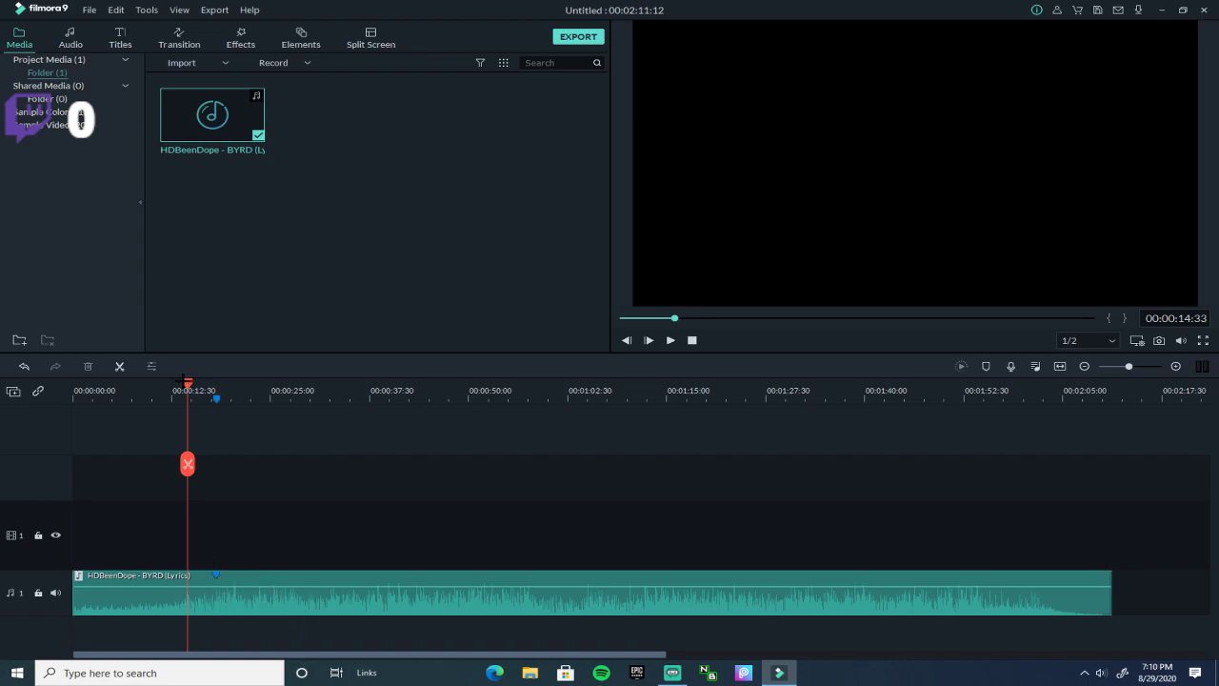
{"action": "left_click_drag", "start_coordinate": [186, 382], "coordinate": [140, 382]}
{"action": "left_click", "coordinate": [669, 341]}
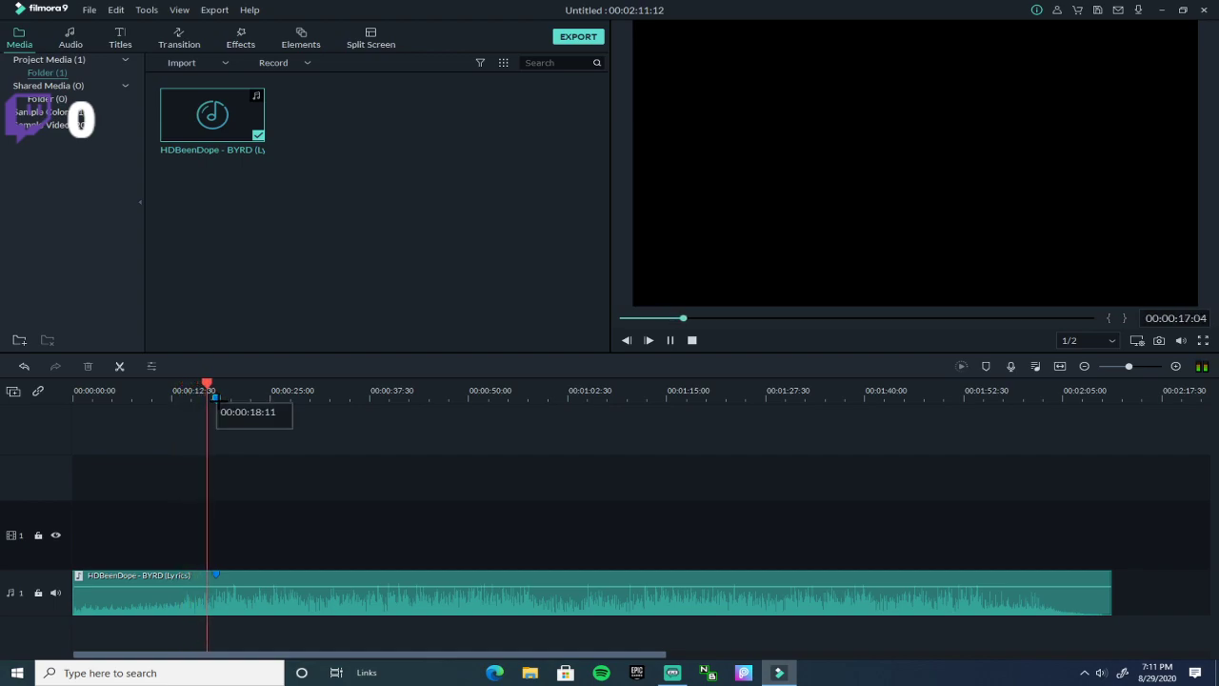
{"action": "key", "text": "space"}
- Replay from about 14 seconds to the marker, then bring up the media library options
{"action": "left_click_drag", "start_coordinate": [221, 377], "coordinate": [72, 382]}
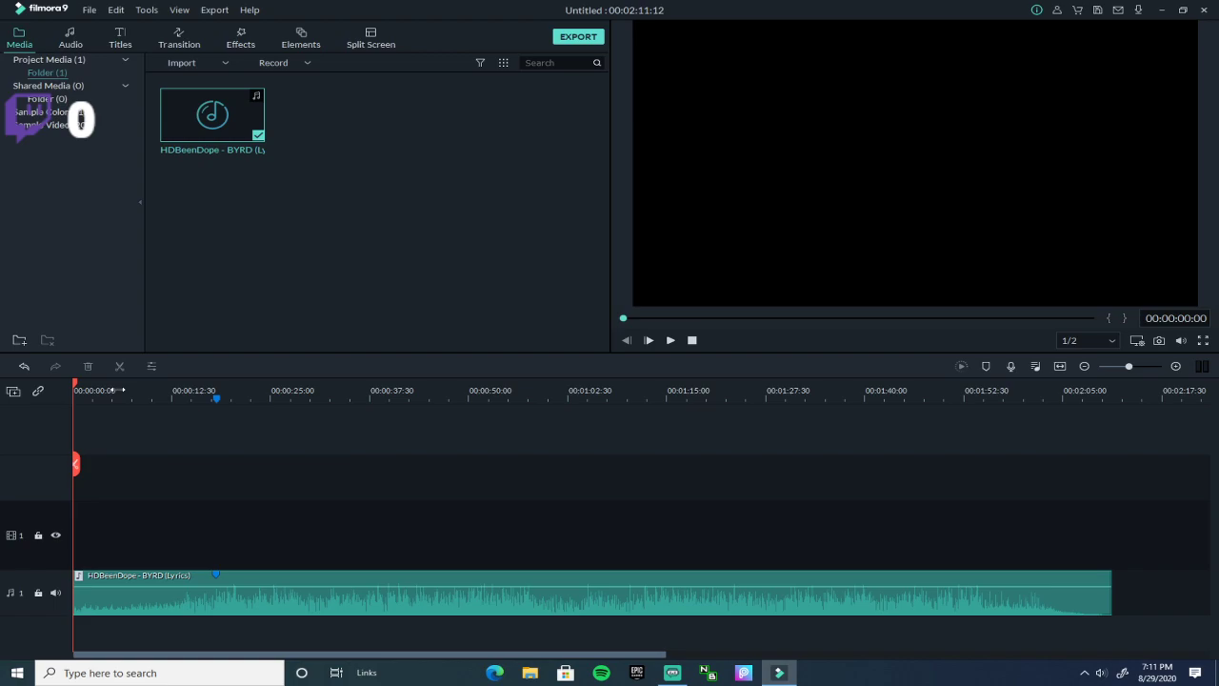
{"action": "left_click_drag", "start_coordinate": [76, 381], "coordinate": [189, 381]}
{"action": "left_click", "coordinate": [668, 340]}
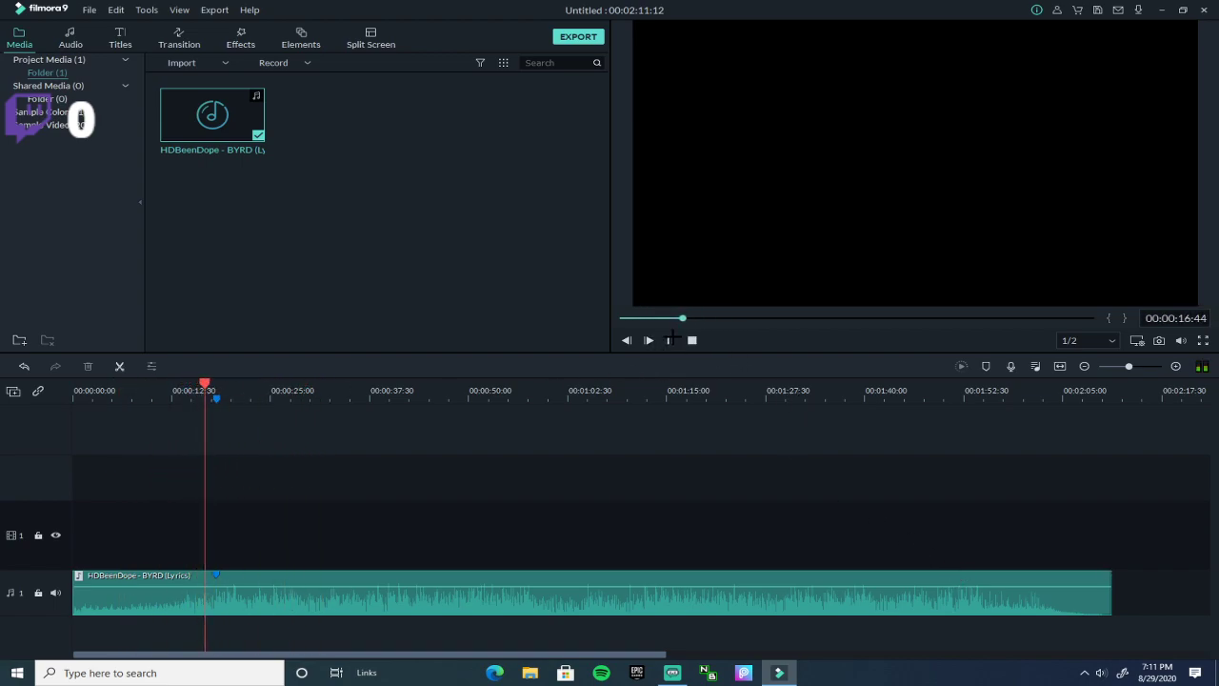
{"action": "left_click", "coordinate": [671, 340]}
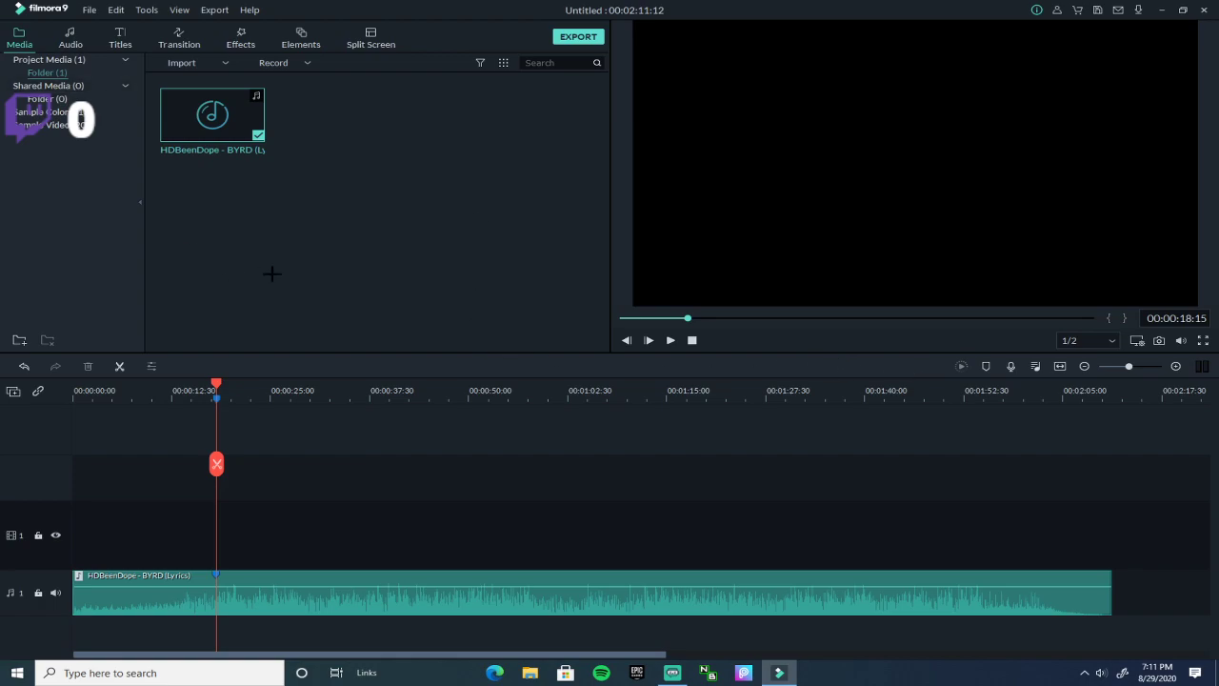
{"action": "right_click", "coordinate": [298, 219]}
{"action": "left_click", "coordinate": [401, 157]}
{"action": "right_click", "coordinate": [356, 197]}
{"action": "left_click", "coordinate": [403, 204]}
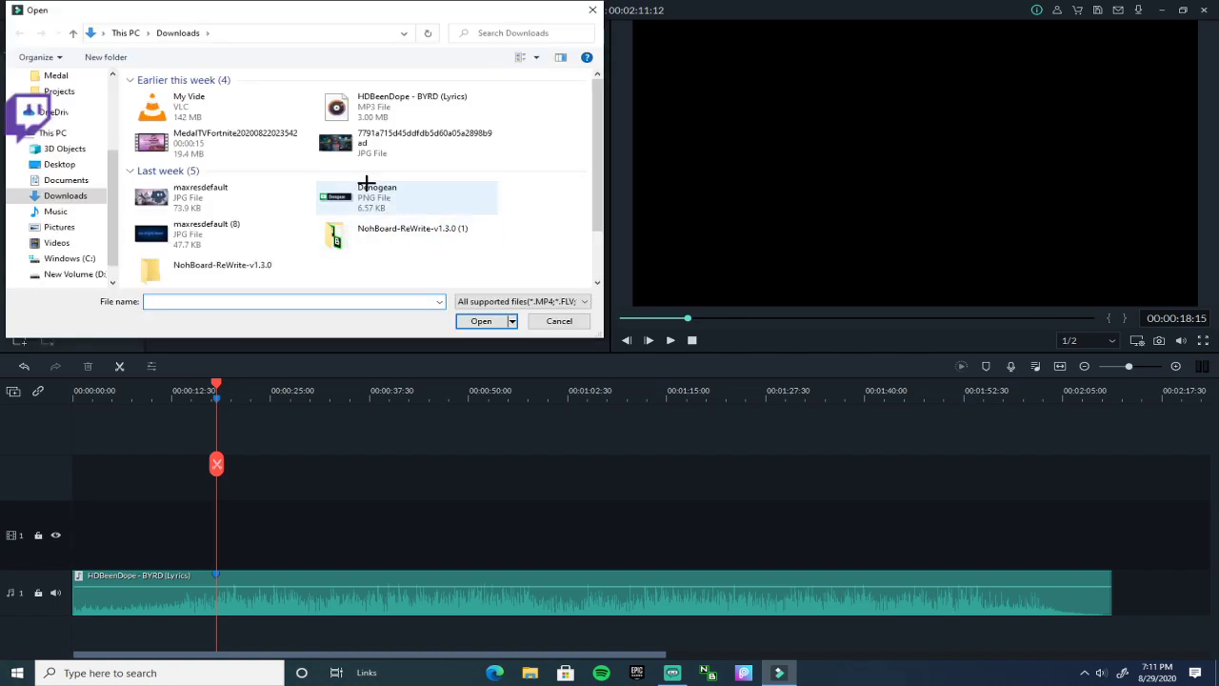
{"action": "scroll", "coordinate": [60, 229], "scroll_direction": "down", "scroll_amount": 2}
{"action": "scroll", "coordinate": [60, 250], "scroll_direction": "up", "scroll_amount": 5}
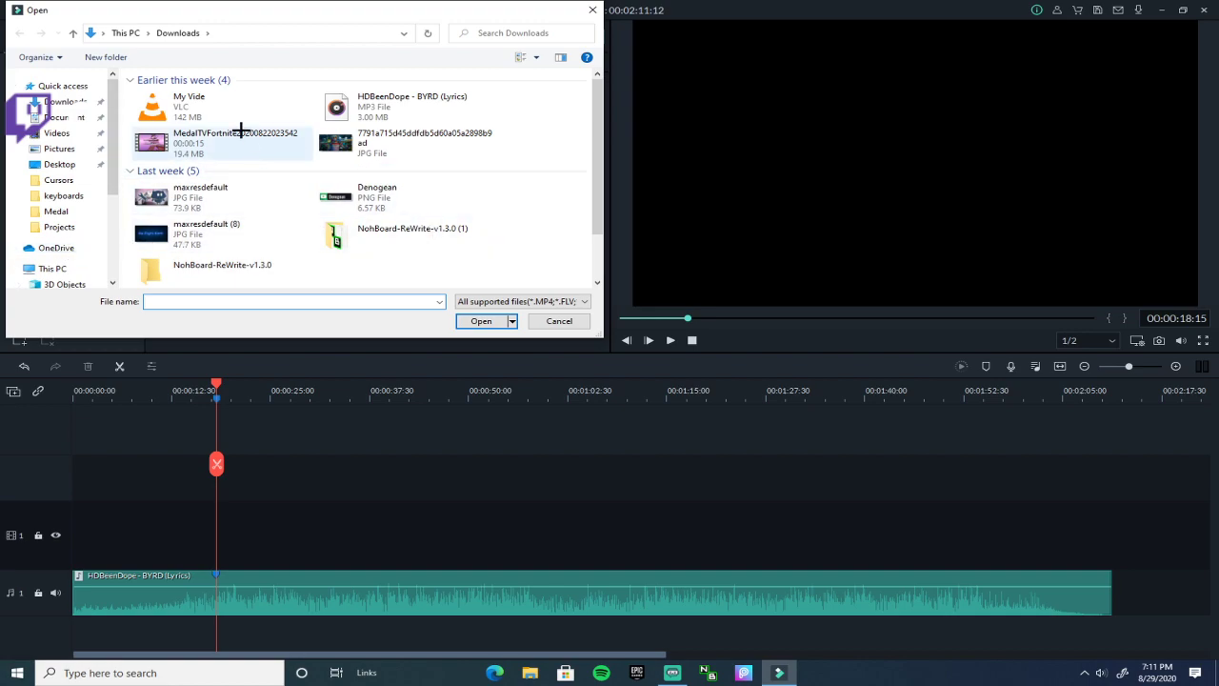
{"action": "scroll", "coordinate": [67, 209], "scroll_direction": "down", "scroll_amount": 2}
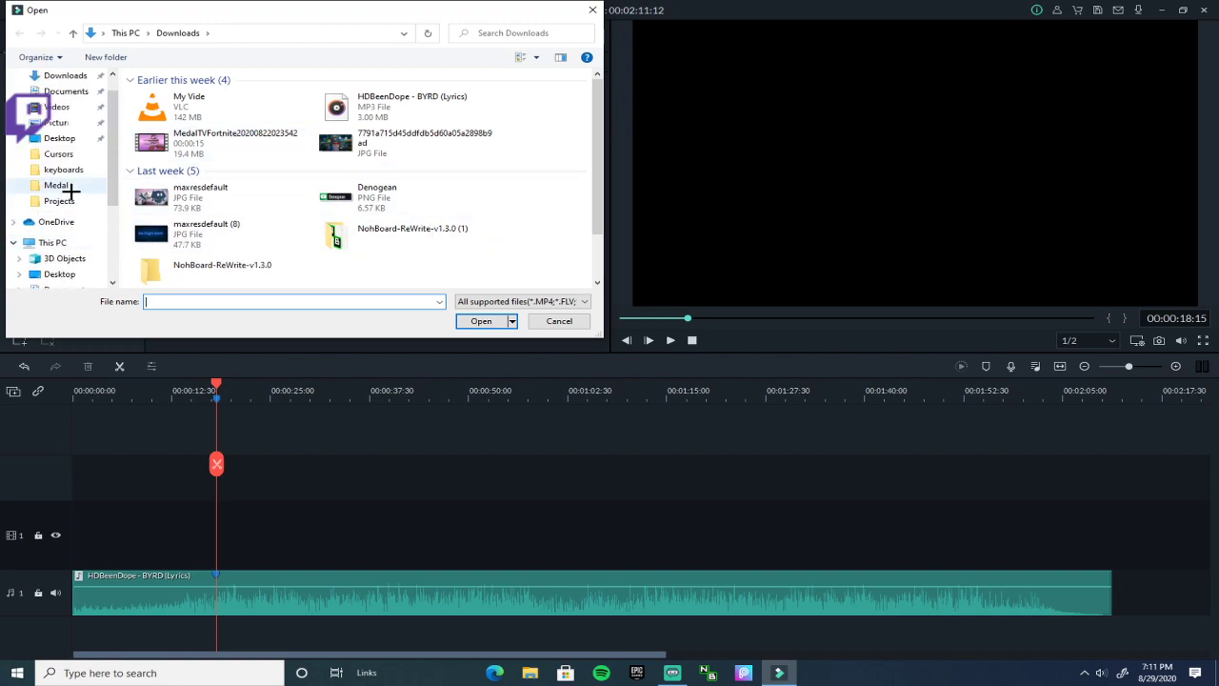
{"action": "left_click", "coordinate": [59, 186]}
{"action": "scroll", "coordinate": [349, 212], "scroll_direction": "down", "scroll_amount": 3}
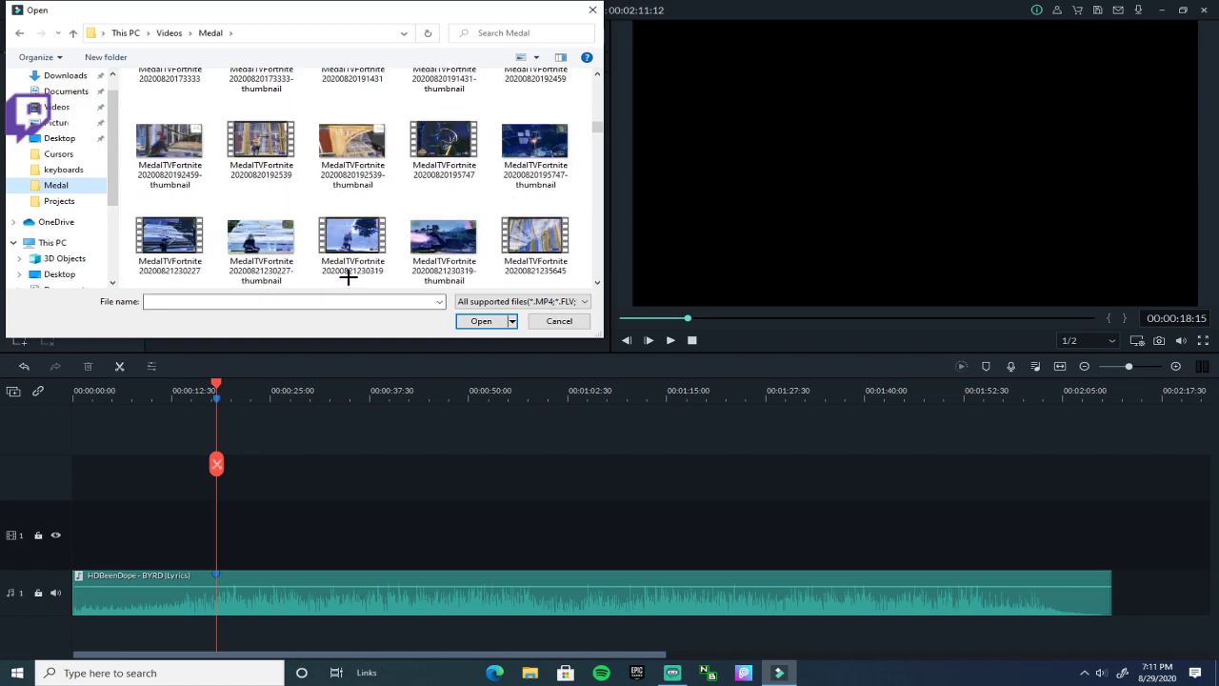
{"action": "scroll", "coordinate": [398, 260], "scroll_direction": "down", "scroll_amount": 2}
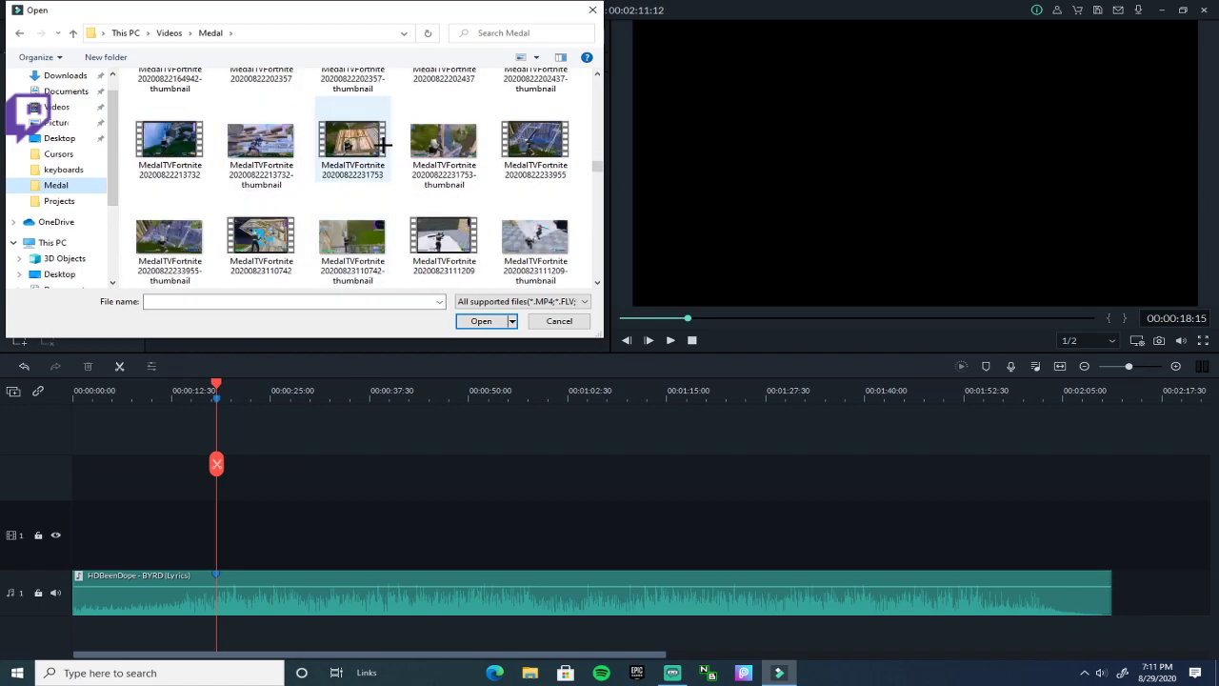
{"action": "scroll", "coordinate": [381, 143], "scroll_direction": "down", "scroll_amount": 8}
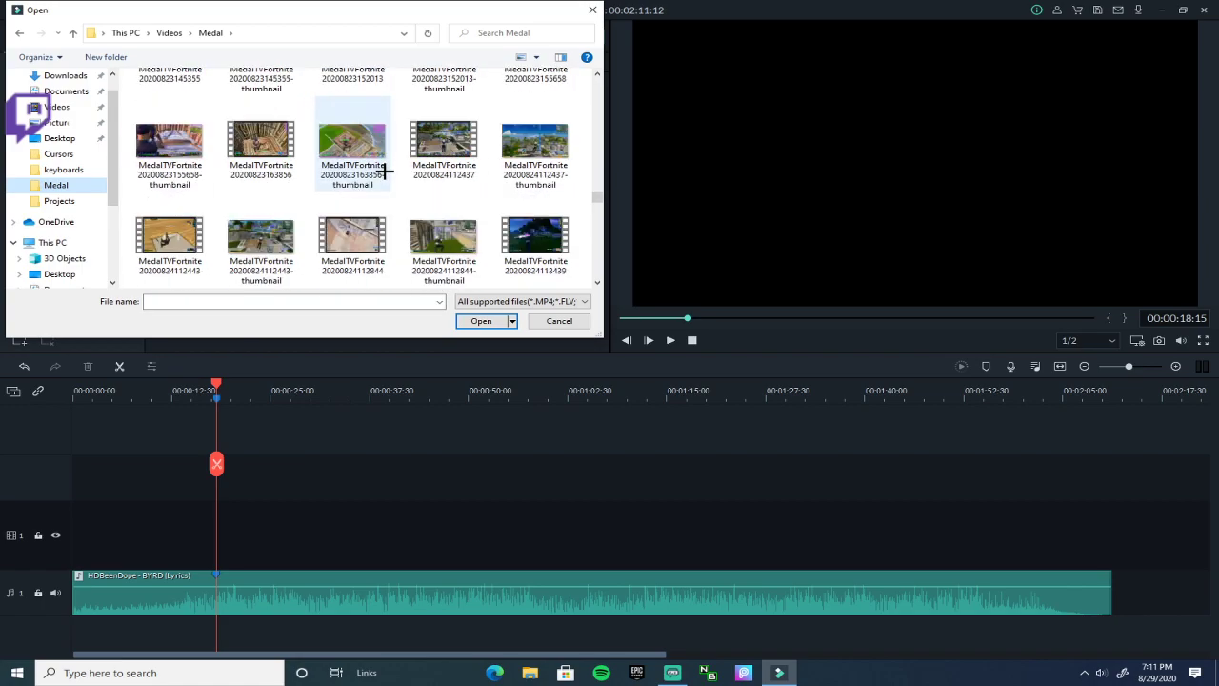
{"action": "scroll", "coordinate": [386, 172], "scroll_direction": "down", "scroll_amount": 3}
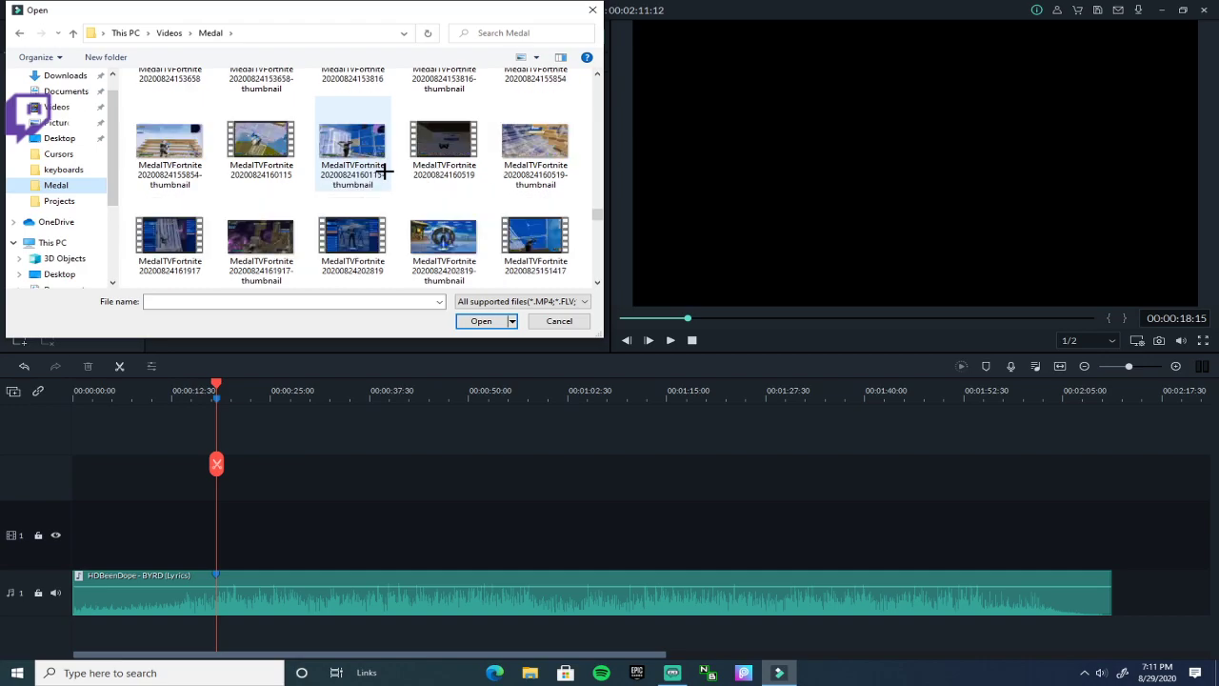
{"action": "scroll", "coordinate": [386, 172], "scroll_direction": "down", "scroll_amount": 10}
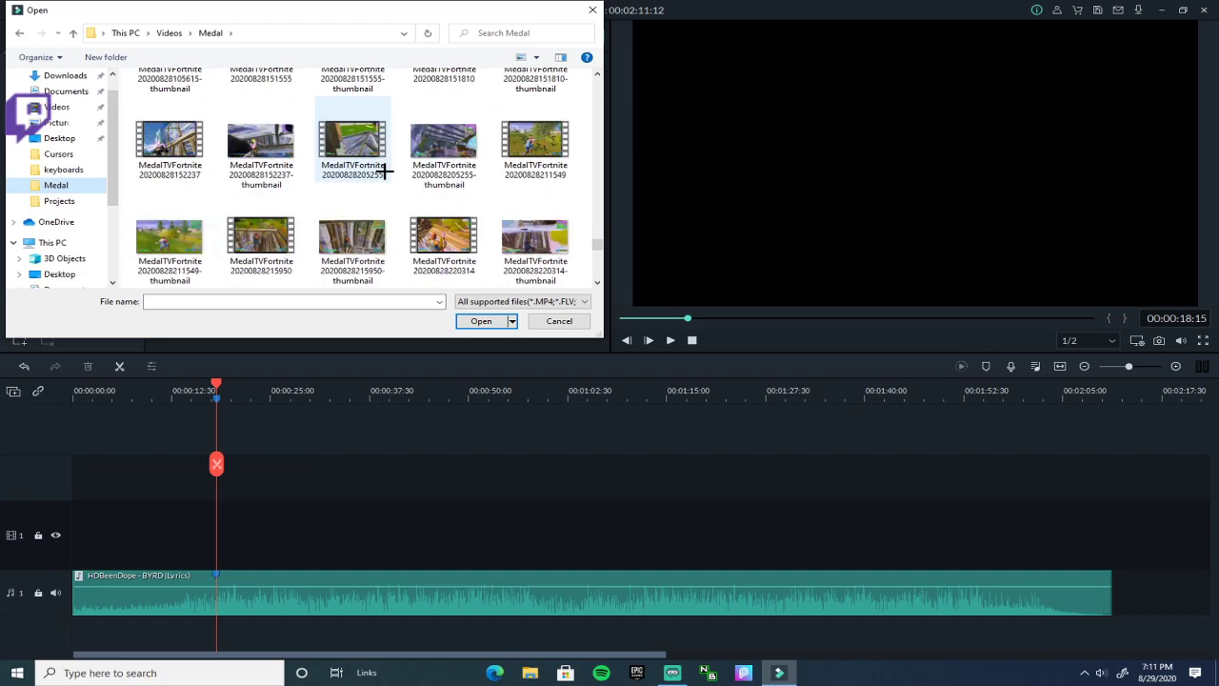
{"action": "scroll", "coordinate": [385, 172], "scroll_direction": "down", "scroll_amount": 4}
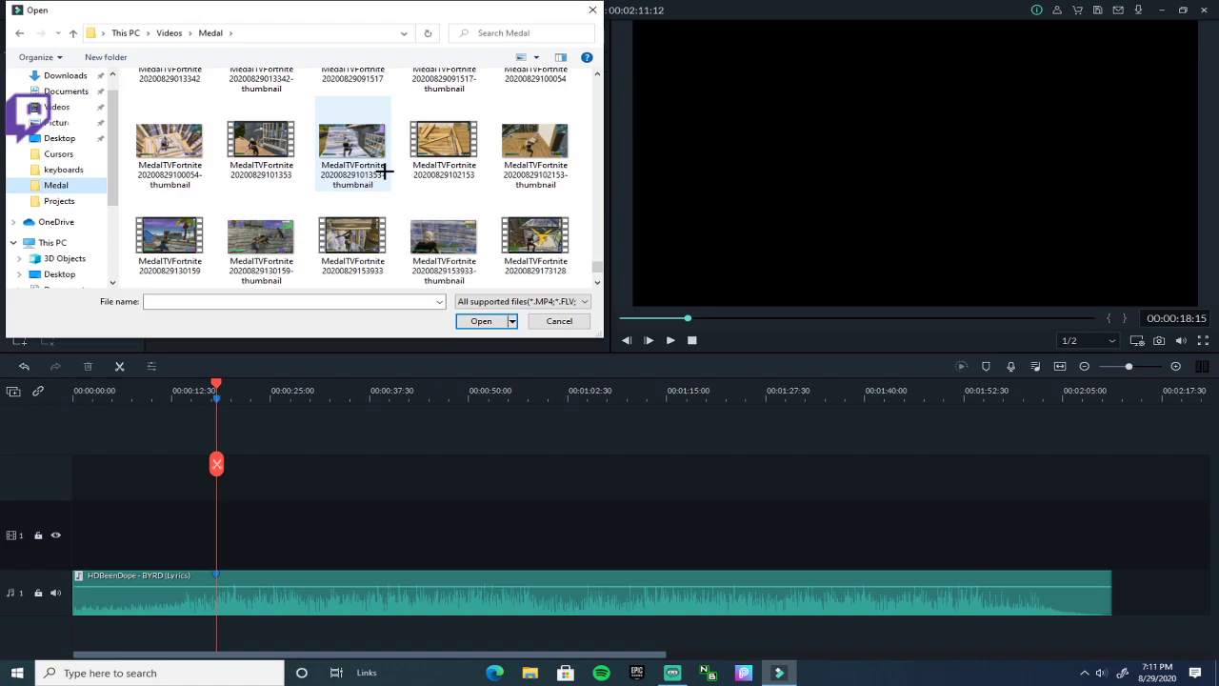
{"action": "scroll", "coordinate": [459, 165], "scroll_direction": "up", "scroll_amount": 1}
{"action": "double_click", "coordinate": [247, 188]}
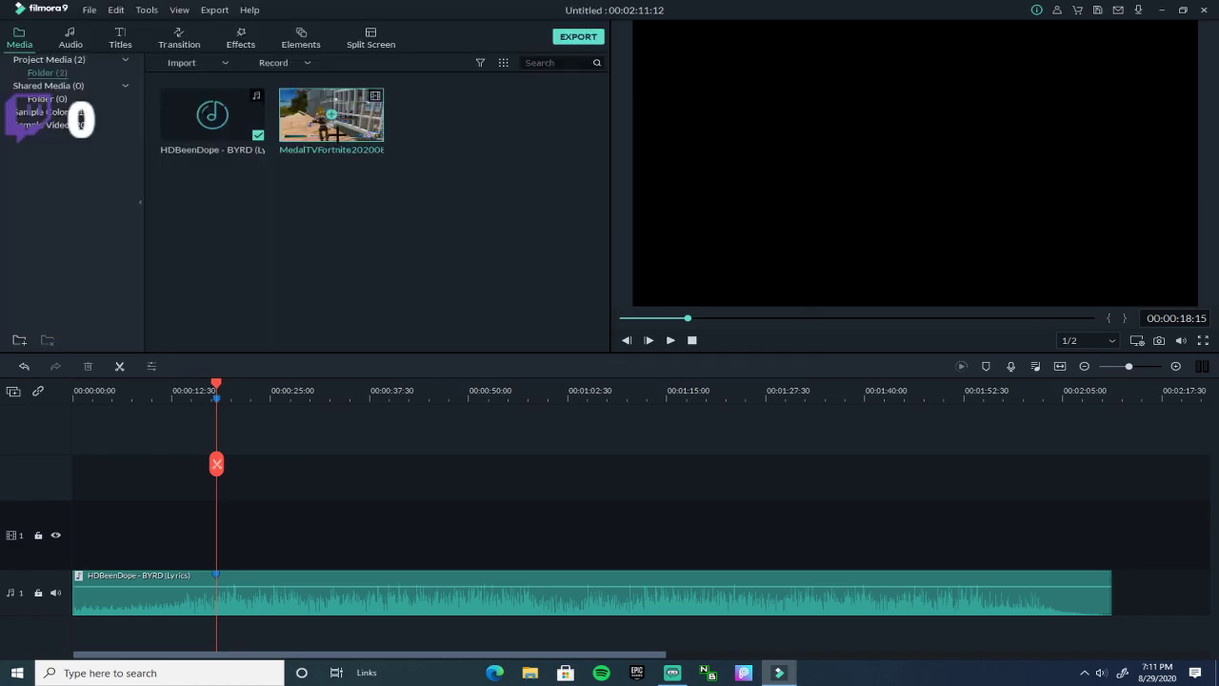
- Preview the Fortnite clip, drop it at the start of video track 1, keeping 1920 x 1080 60fps
{"action": "double_click", "coordinate": [335, 134]}
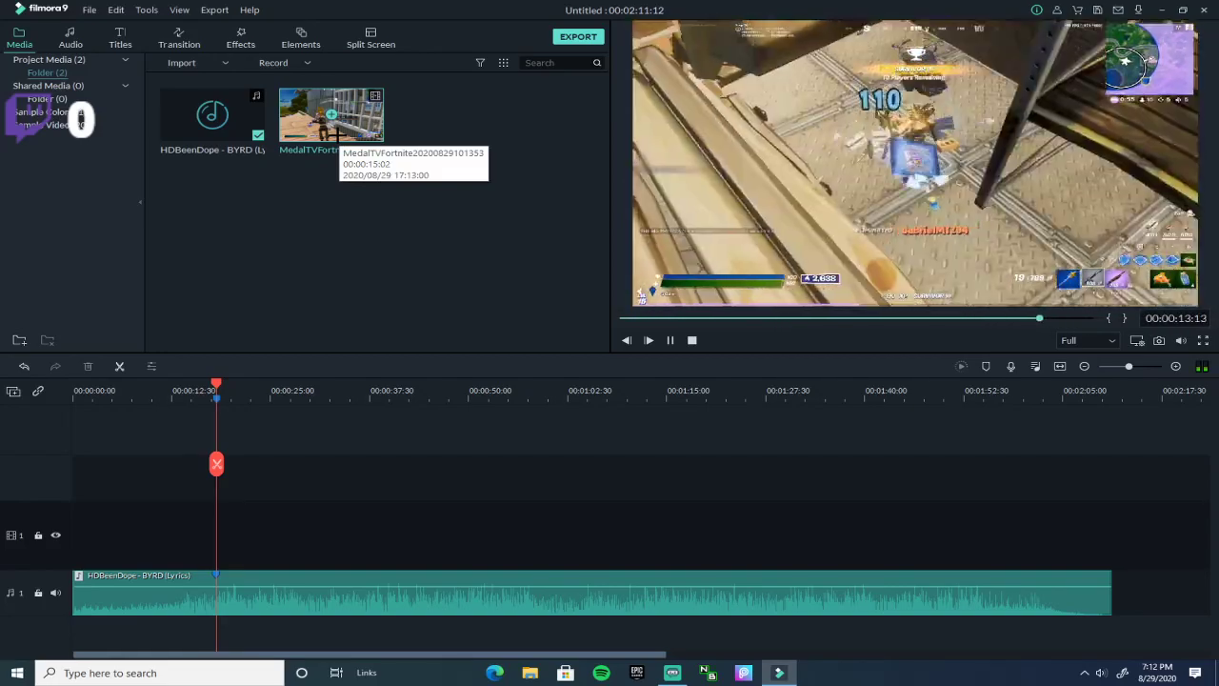
{"action": "left_click", "coordinate": [691, 340]}
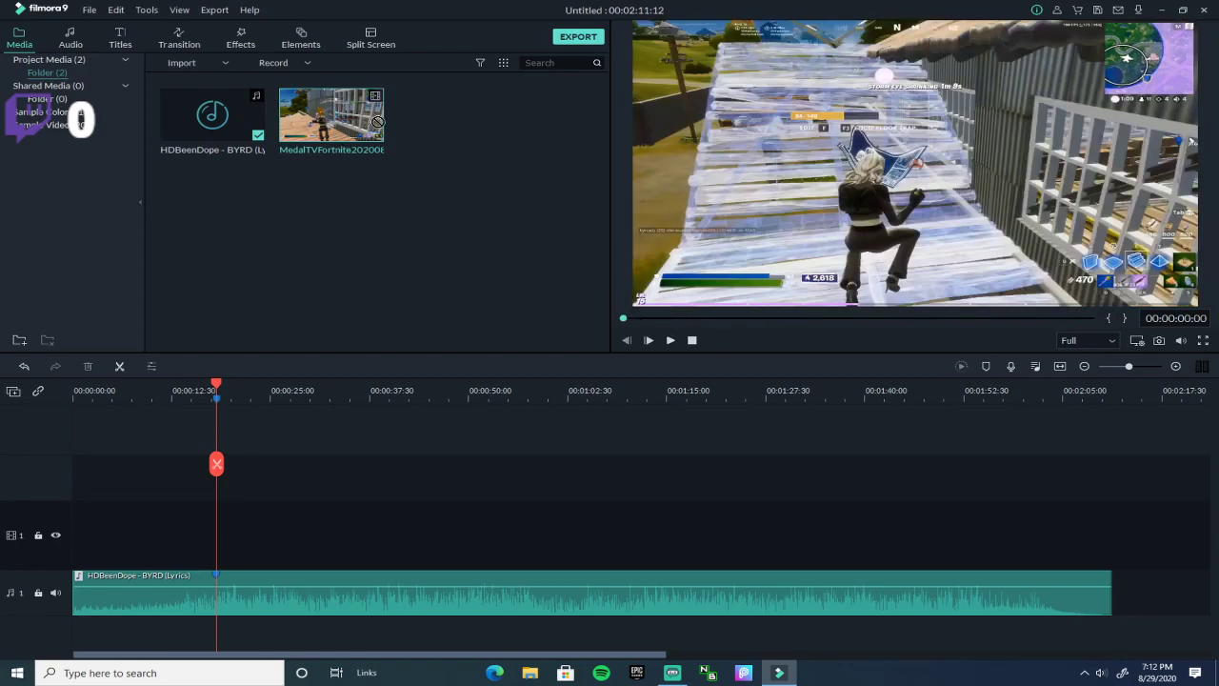
{"action": "left_click_drag", "start_coordinate": [534, 232], "coordinate": [307, 287]}
{"action": "left_click_drag", "start_coordinate": [509, 145], "coordinate": [80, 530]}
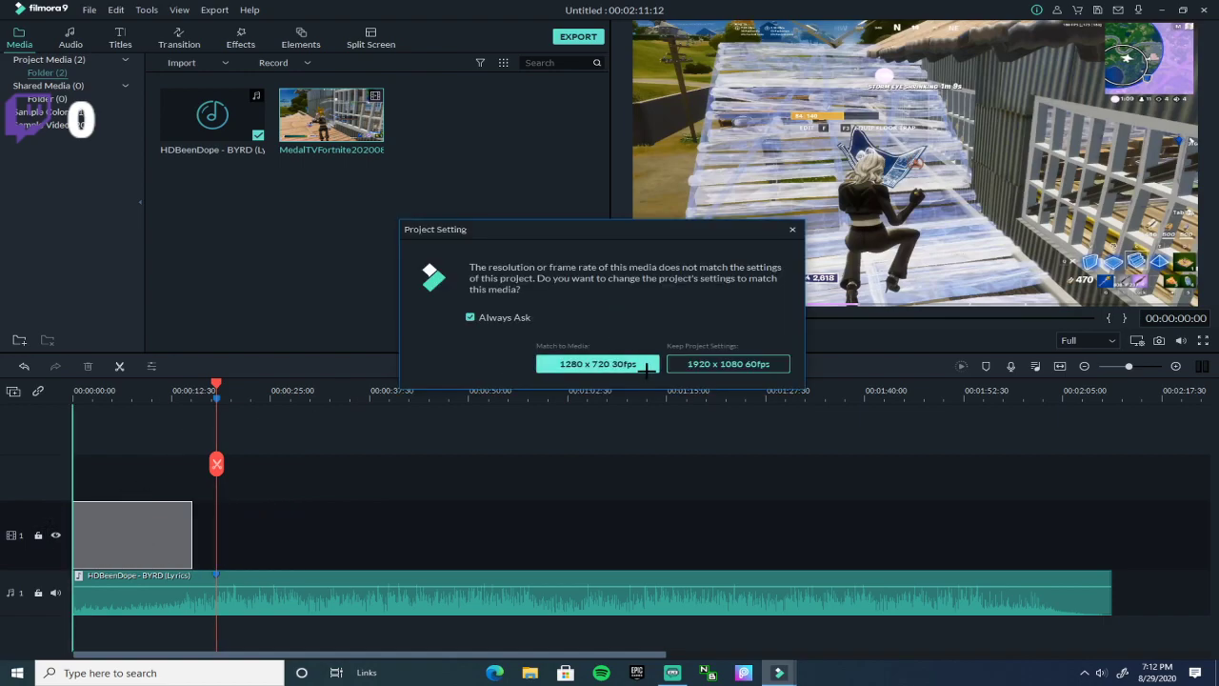
{"action": "left_click", "coordinate": [724, 365]}
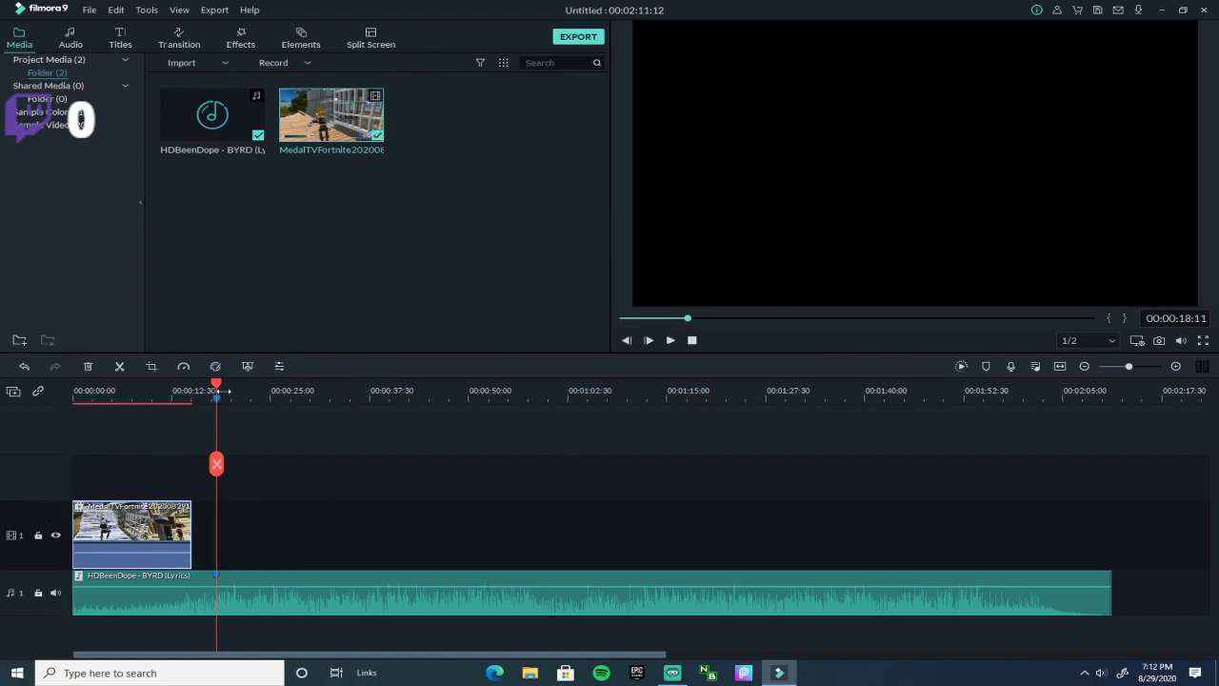
- Lower the system volume slightly, slide the clip later and play back from about 3 seconds
{"action": "left_click_drag", "start_coordinate": [216, 389], "coordinate": [52, 397]}
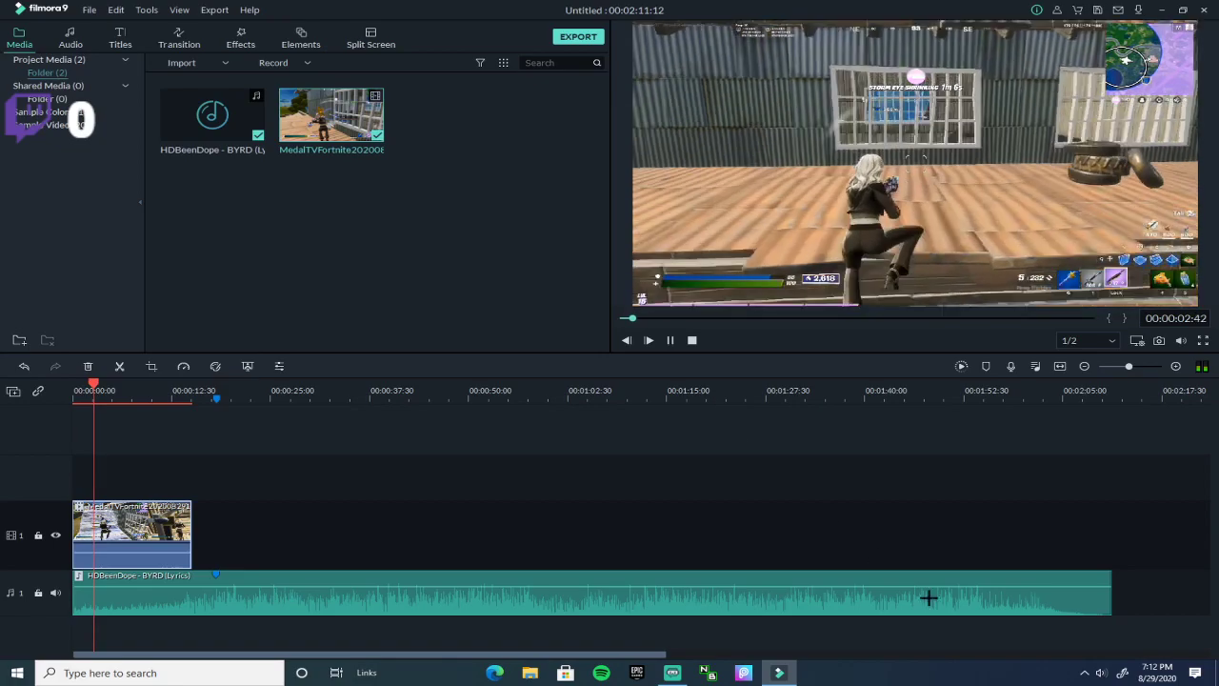
{"action": "left_click", "coordinate": [1101, 672]}
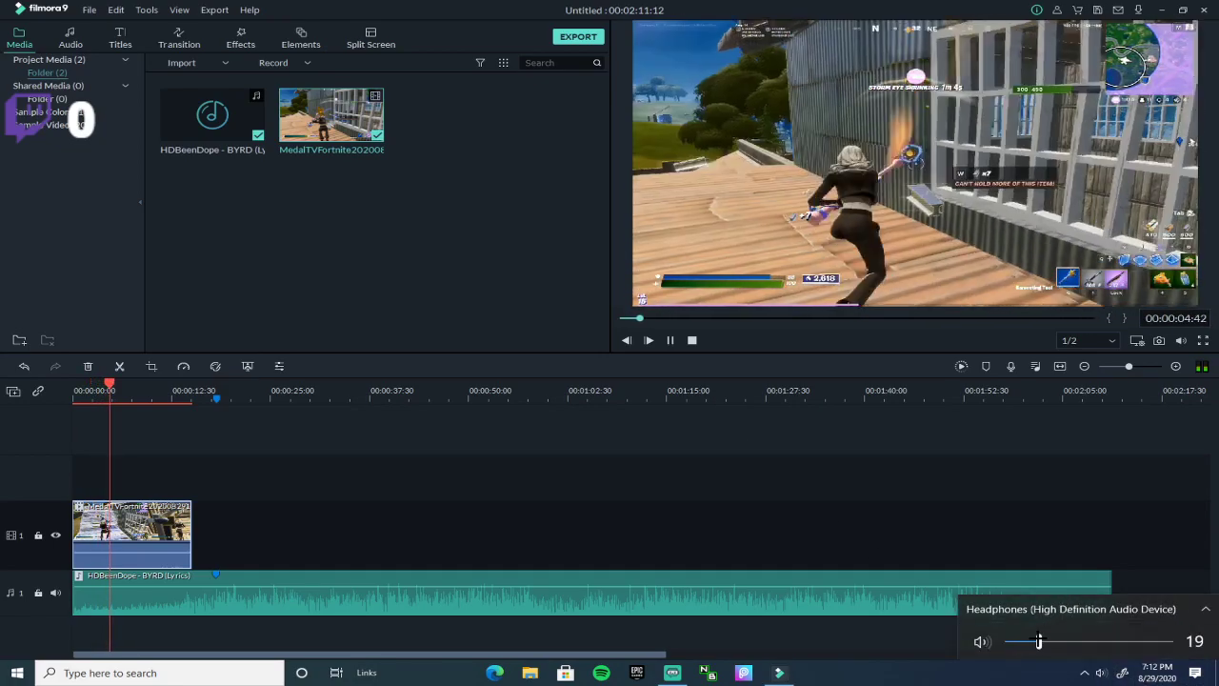
{"action": "left_click", "coordinate": [1036, 640]}
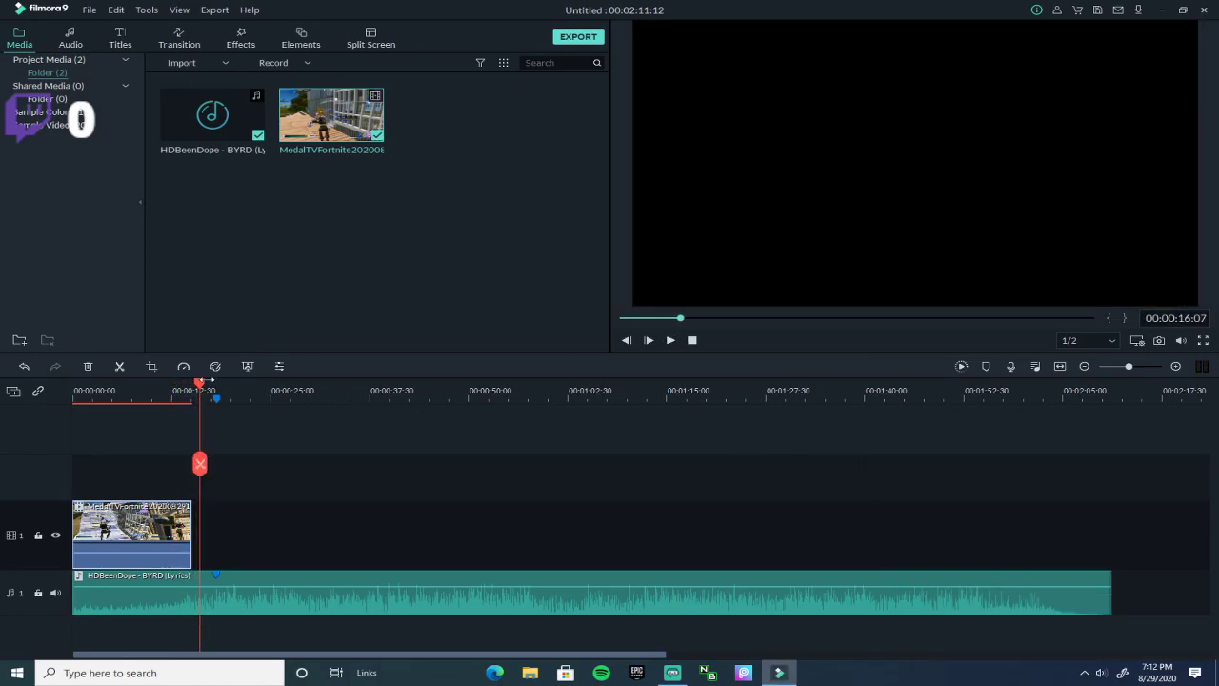
{"action": "left_click_drag", "start_coordinate": [198, 385], "coordinate": [128, 458]}
{"action": "left_click_drag", "start_coordinate": [157, 516], "coordinate": [213, 505]}
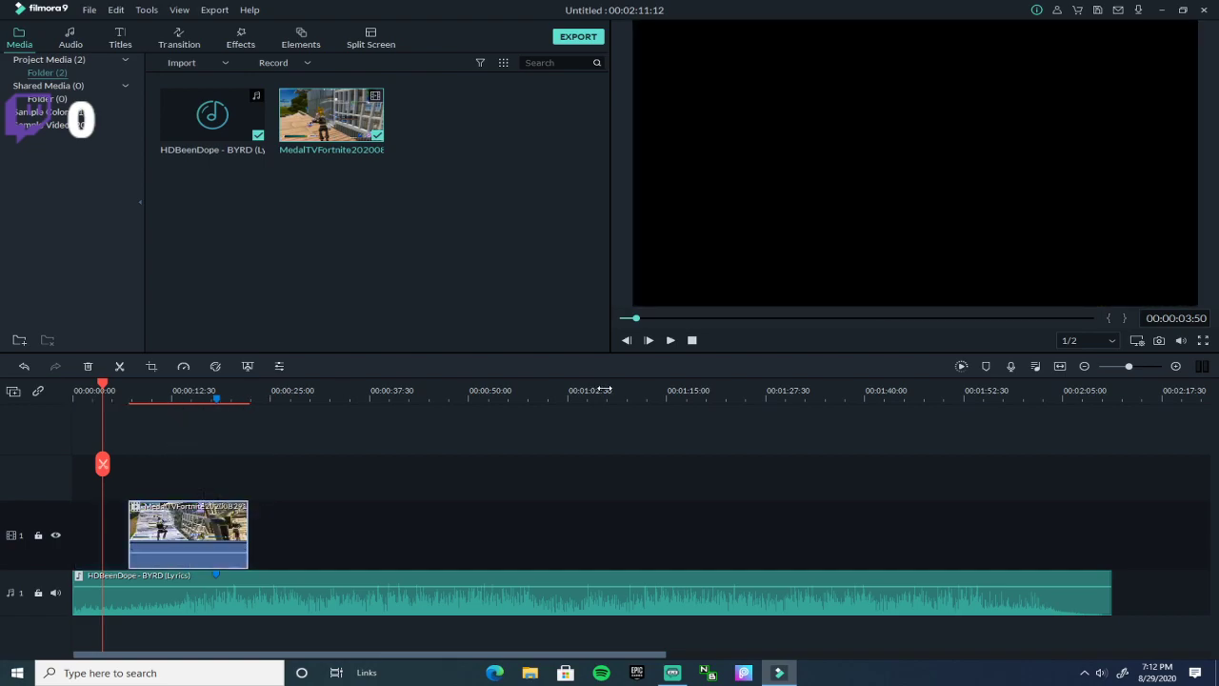
{"action": "left_click", "coordinate": [670, 340]}
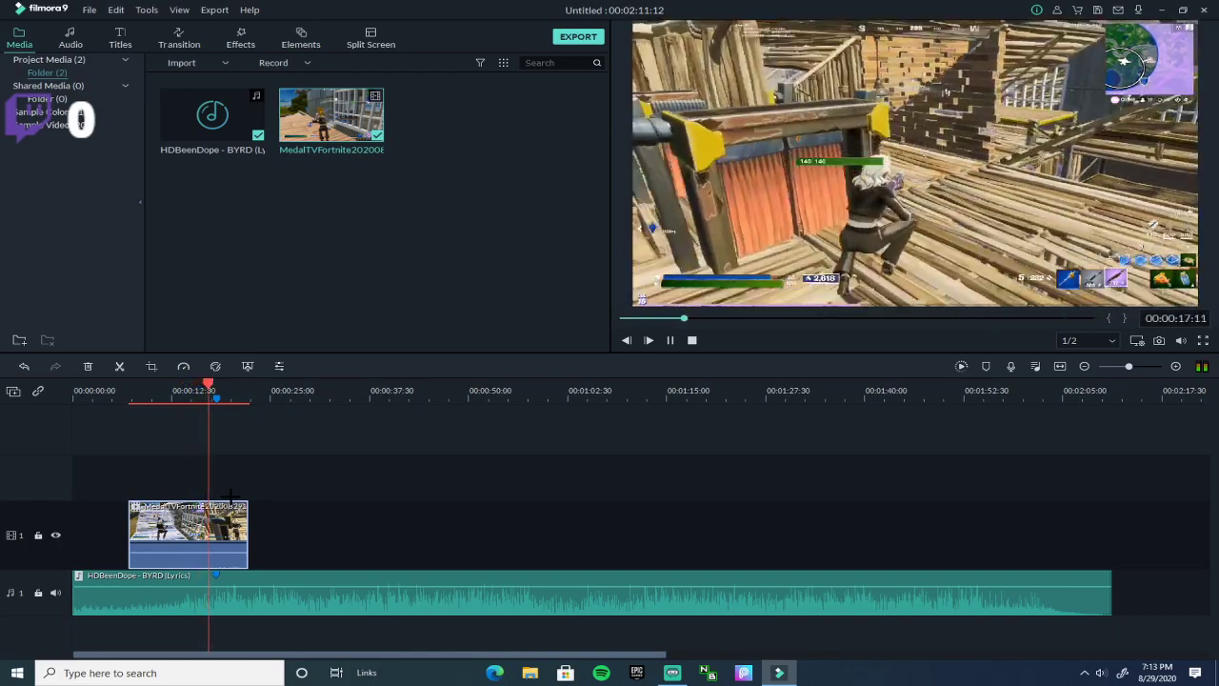
{"action": "left_click", "coordinate": [664, 340]}
- Slide the clip back, review from 3 and 12 seconds, and trim it to roughly 4–12 seconds
{"action": "left_click_drag", "start_coordinate": [202, 516], "coordinate": [181, 515]}
{"action": "left_click_drag", "start_coordinate": [217, 391], "coordinate": [148, 383]}
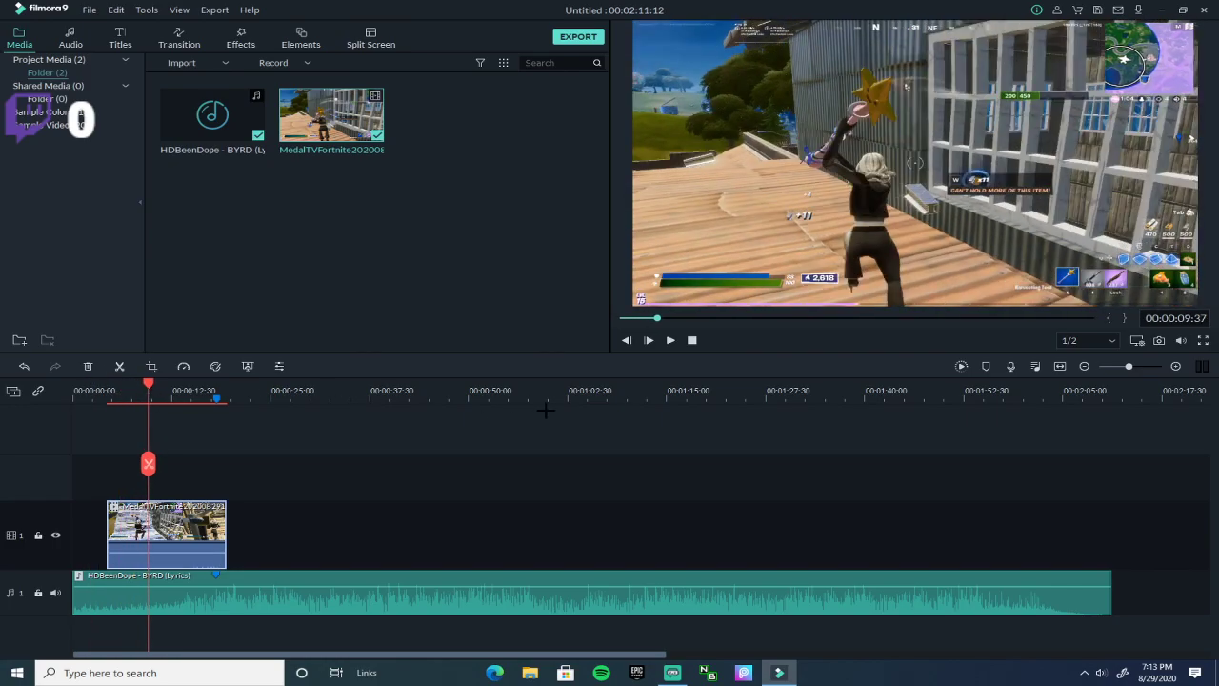
{"action": "left_click", "coordinate": [670, 340]}
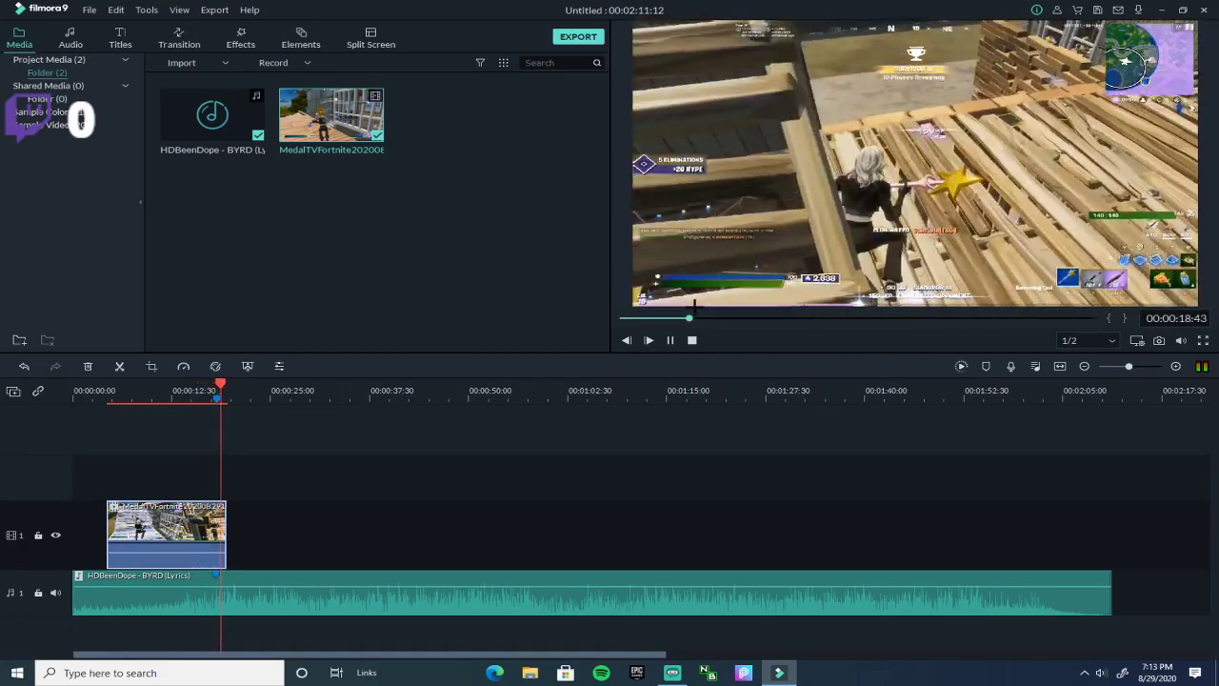
{"action": "left_click", "coordinate": [669, 338]}
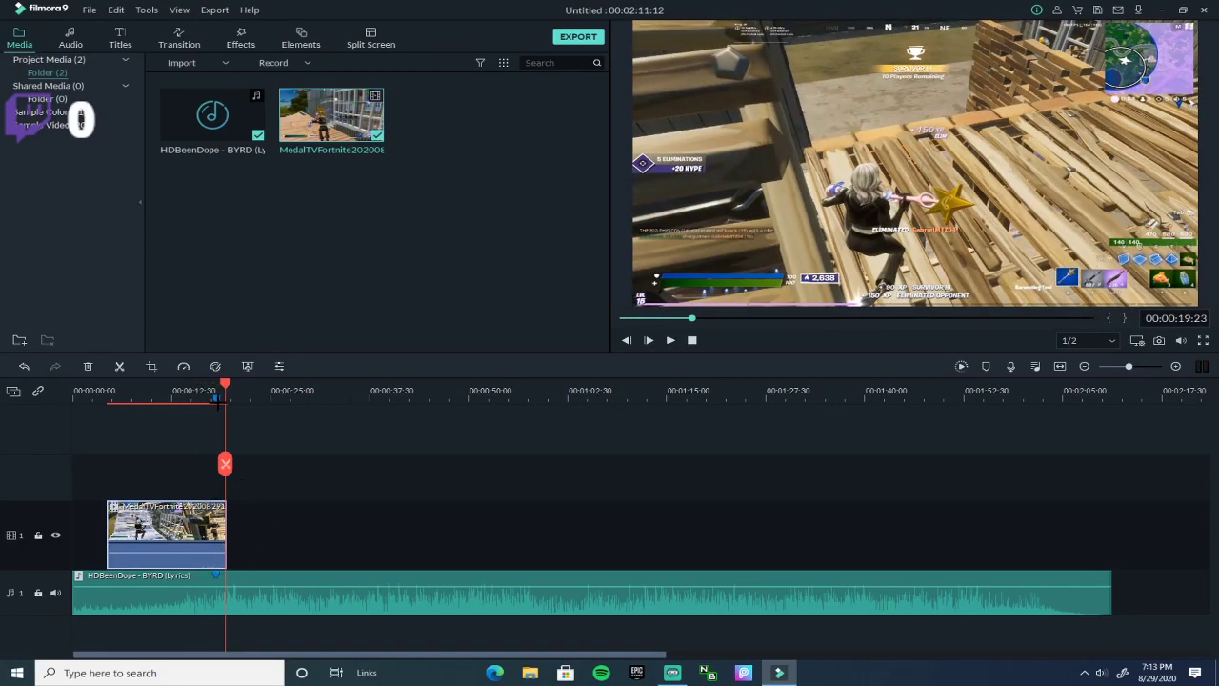
{"action": "left_click_drag", "start_coordinate": [227, 389], "coordinate": [172, 408]}
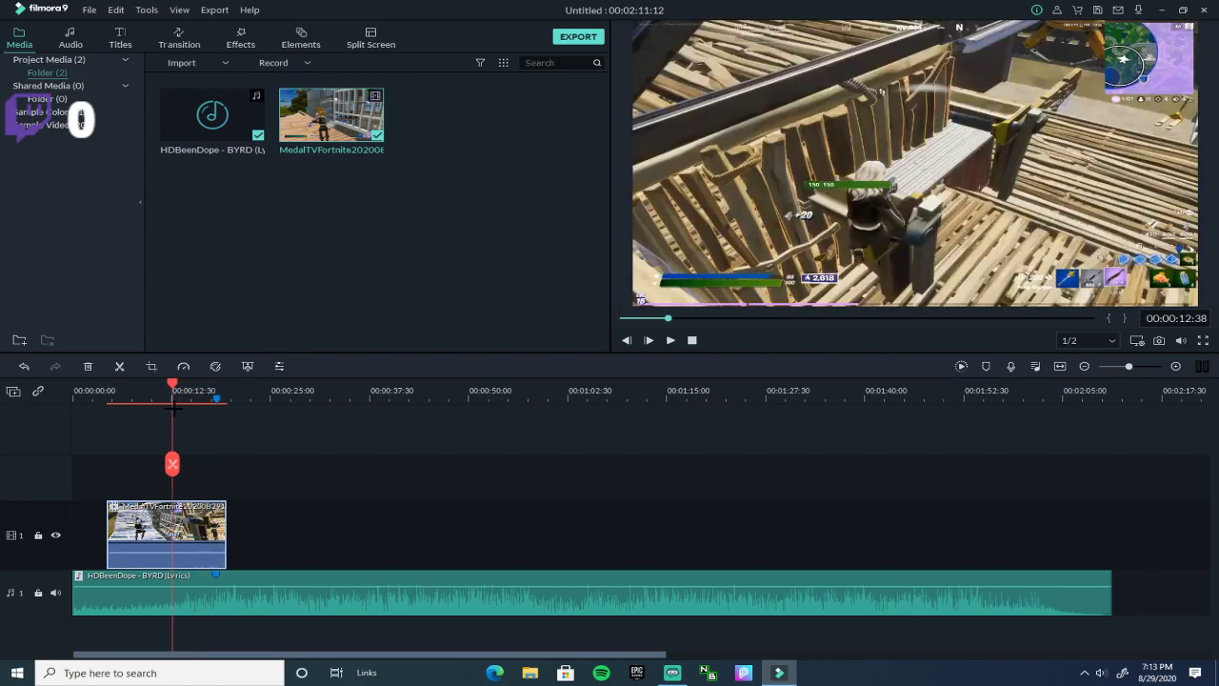
{"action": "left_click", "coordinate": [670, 340]}
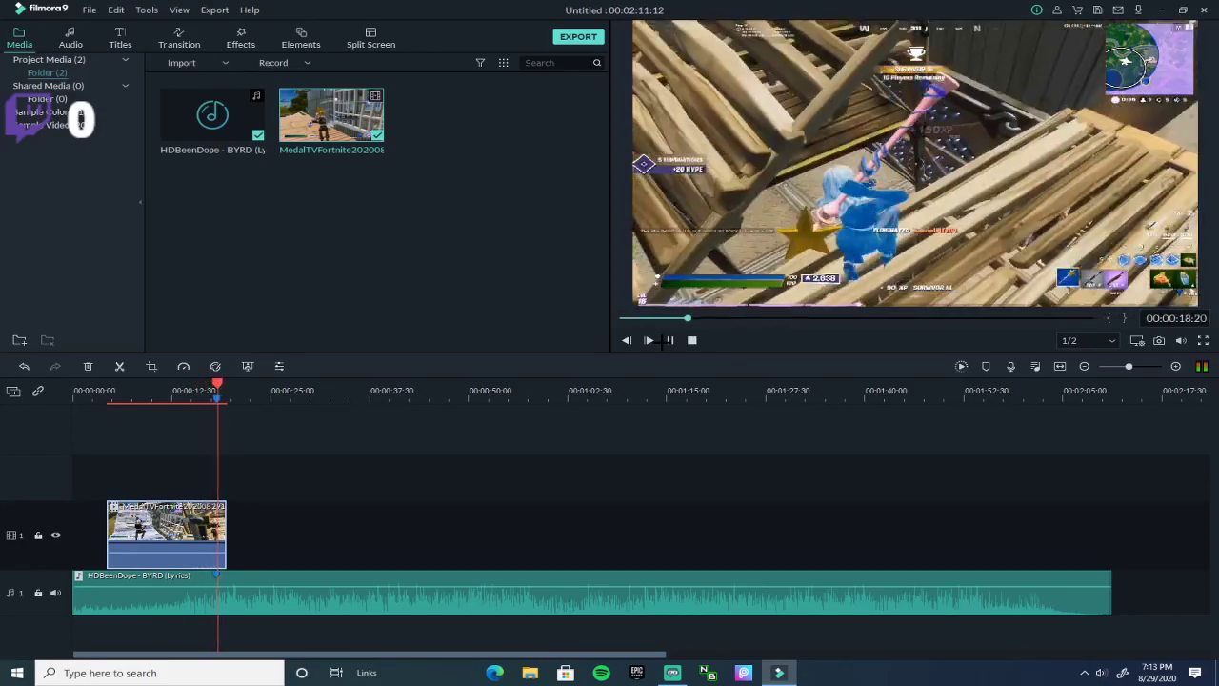
{"action": "left_click", "coordinate": [669, 340]}
{"action": "left_click_drag", "start_coordinate": [243, 383], "coordinate": [185, 463]}
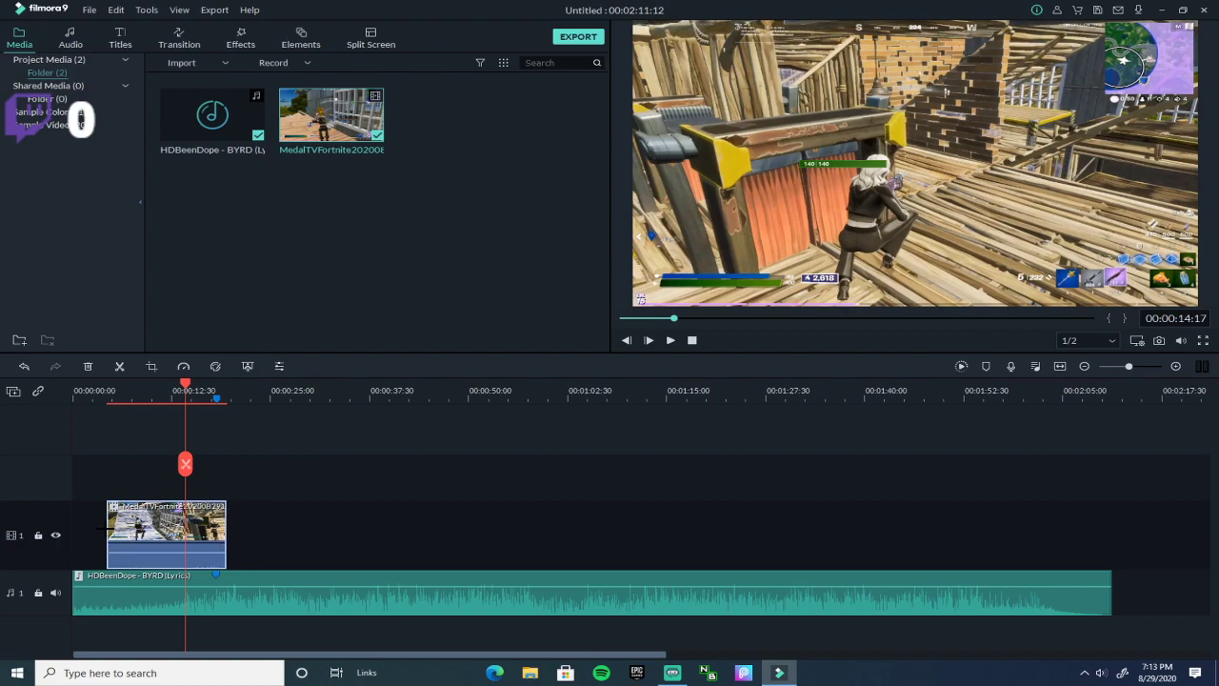
{"action": "left_click_drag", "start_coordinate": [105, 527], "coordinate": [168, 529]}
{"action": "left_click_drag", "start_coordinate": [185, 384], "coordinate": [104, 389]}
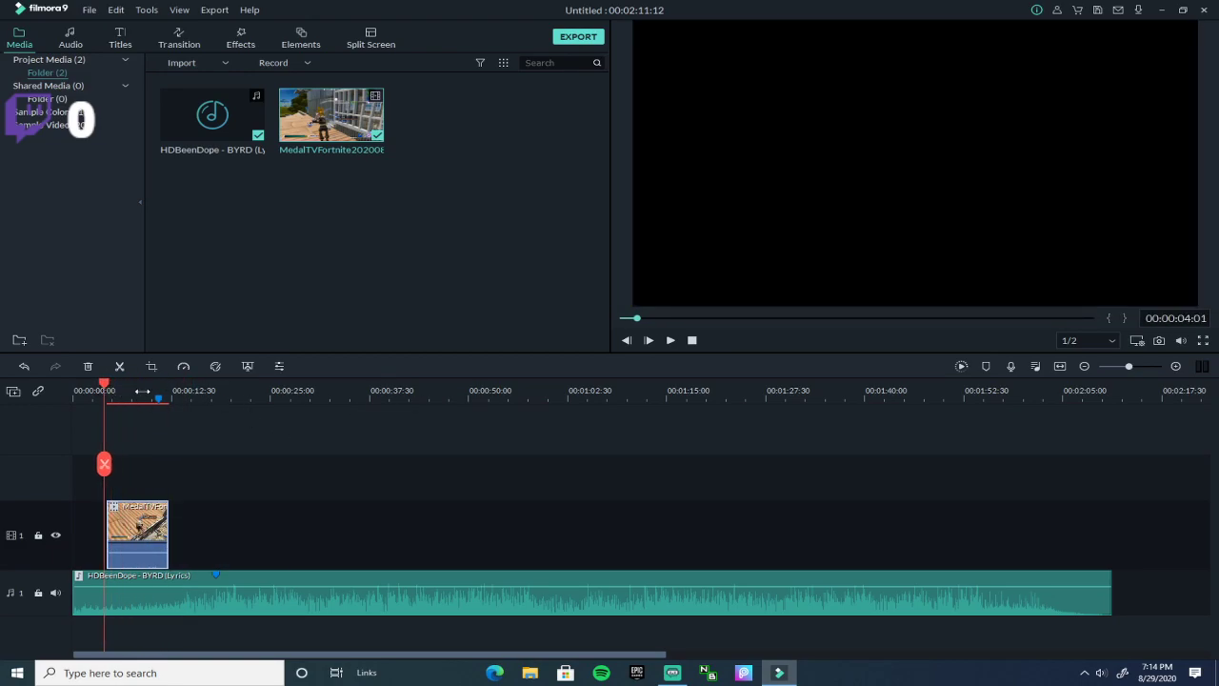
- Play the trimmed clip, then slide it later along video track 1 and replay
{"action": "left_click", "coordinate": [670, 340]}
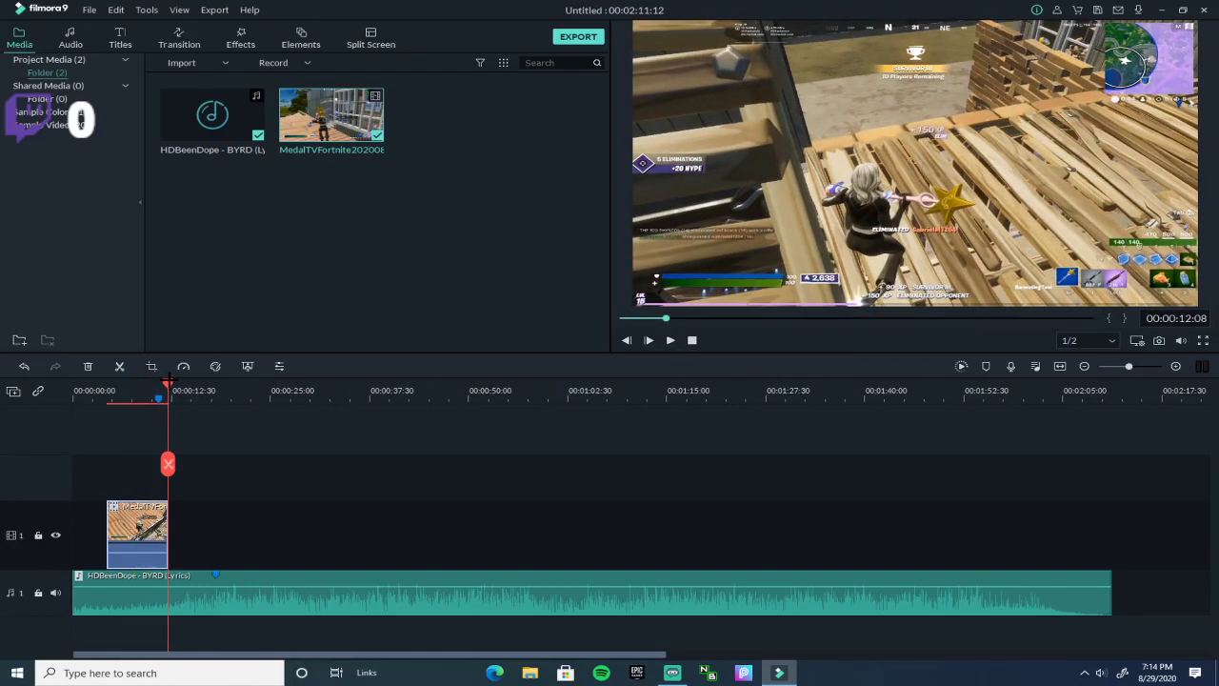
{"action": "left_click_drag", "start_coordinate": [168, 383], "coordinate": [125, 391]}
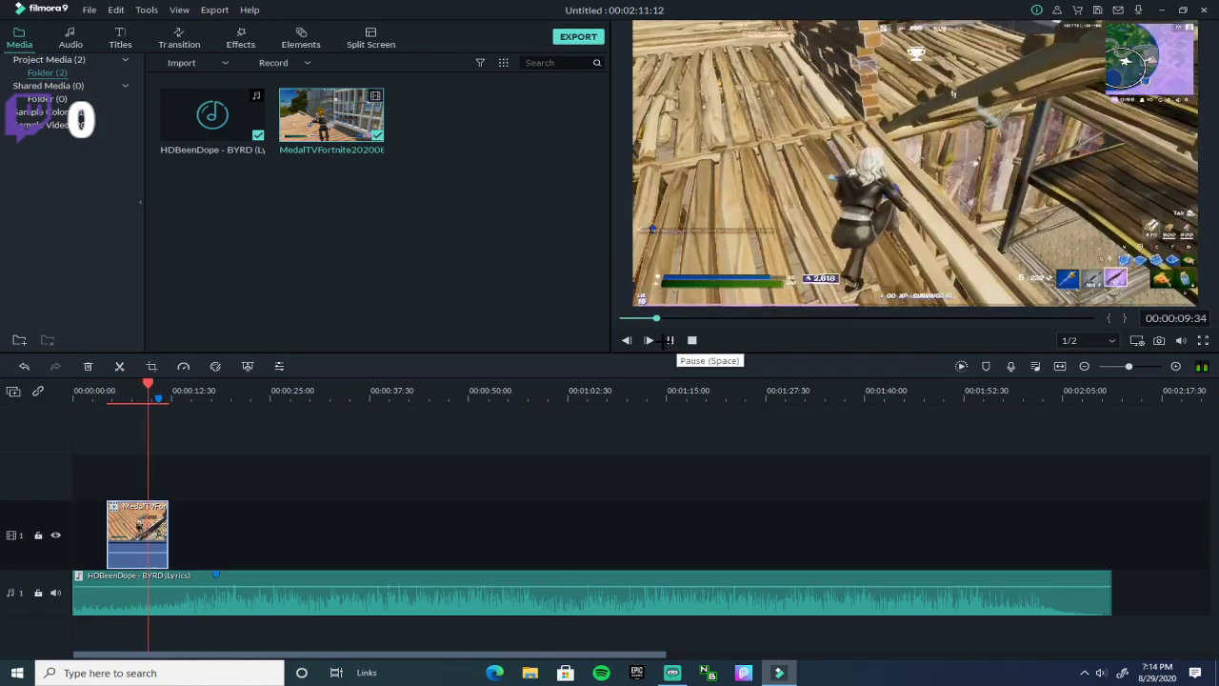
{"action": "left_click", "coordinate": [670, 340]}
{"action": "left_click_drag", "start_coordinate": [143, 519], "coordinate": [237, 520]}
{"action": "left_click", "coordinate": [669, 340]}
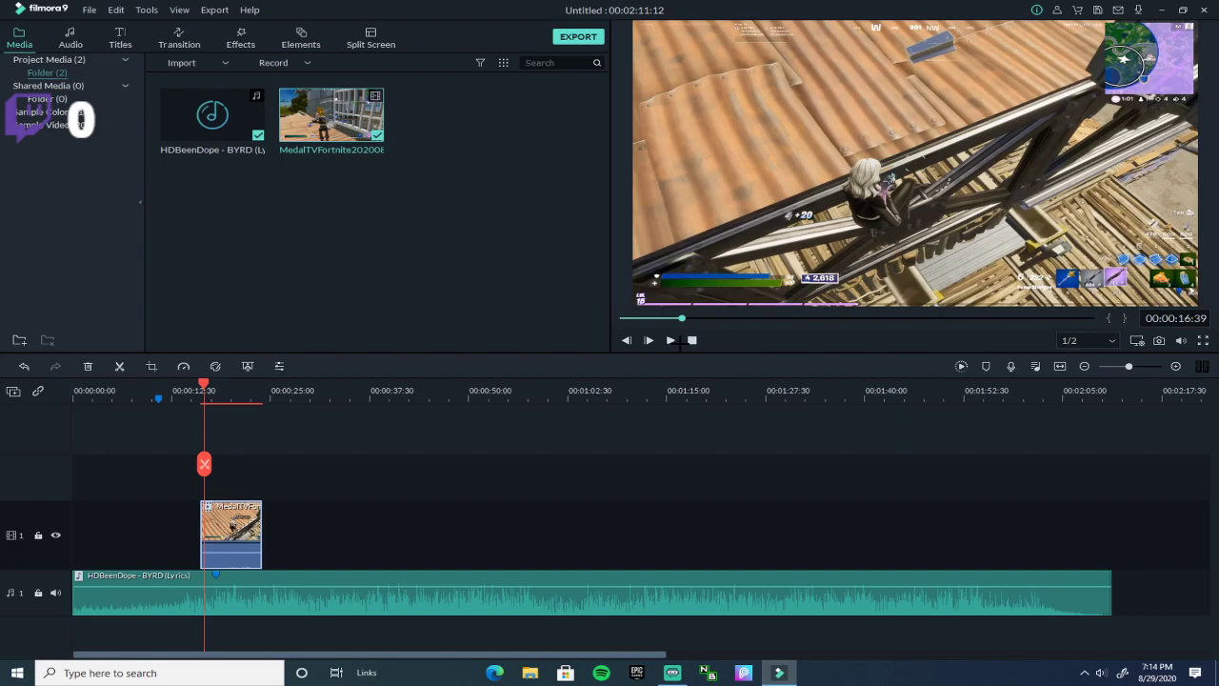
{"action": "left_click", "coordinate": [671, 340]}
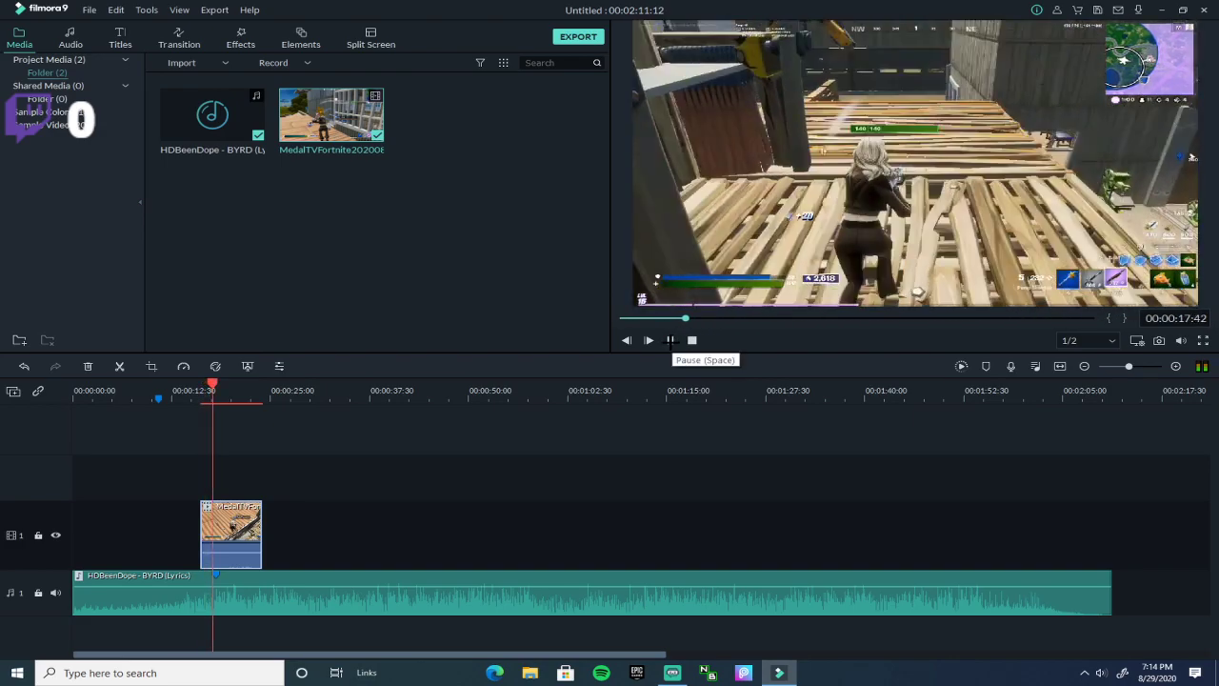
- Fine-tune the clip's position around 12 seconds so it ends just past the 18-second marker
{"action": "left_click_drag", "start_coordinate": [250, 526], "coordinate": [209, 526]}
{"action": "left_click", "coordinate": [202, 388]}
{"action": "left_click_drag", "start_coordinate": [202, 388], "coordinate": [169, 388]}
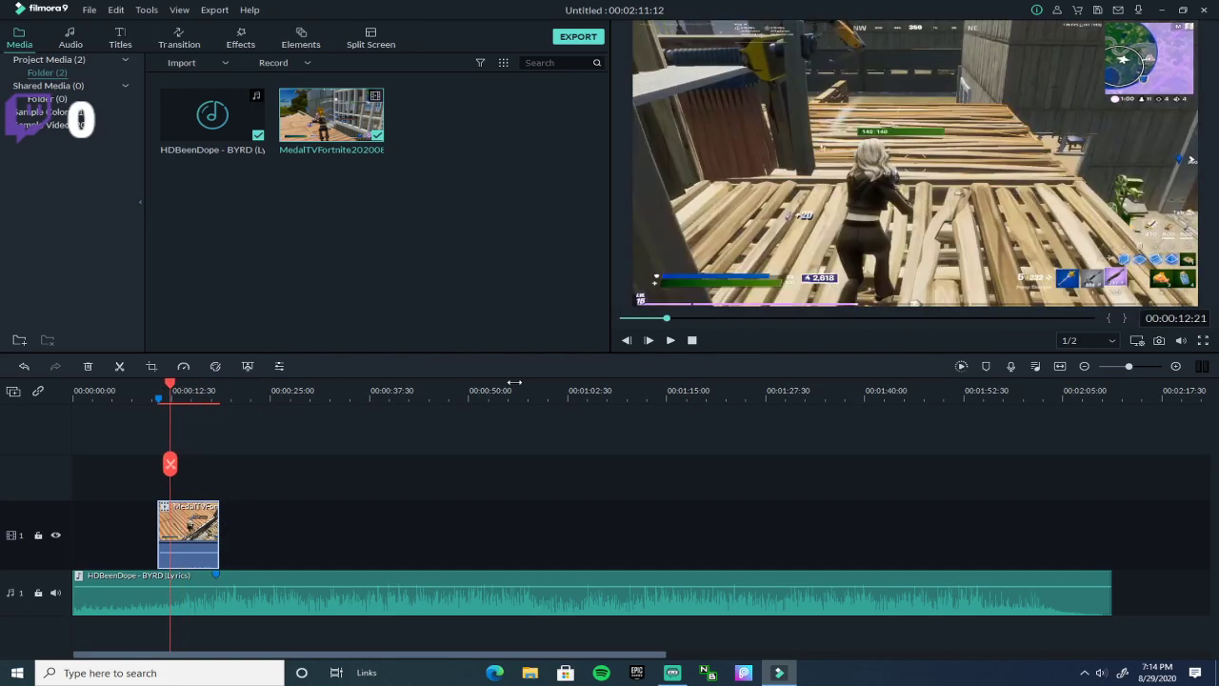
{"action": "left_click", "coordinate": [667, 339]}
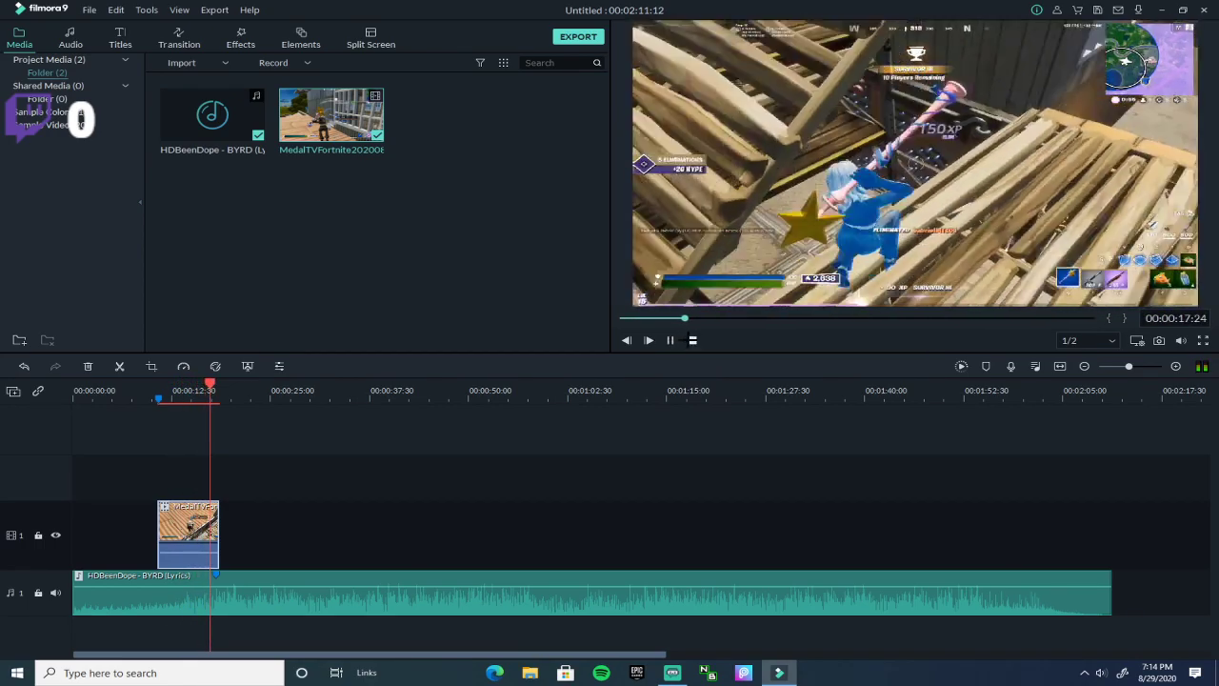
{"action": "left_click", "coordinate": [670, 340]}
{"action": "left_click_drag", "start_coordinate": [183, 523], "coordinate": [202, 522]}
{"action": "left_click", "coordinate": [648, 340]}
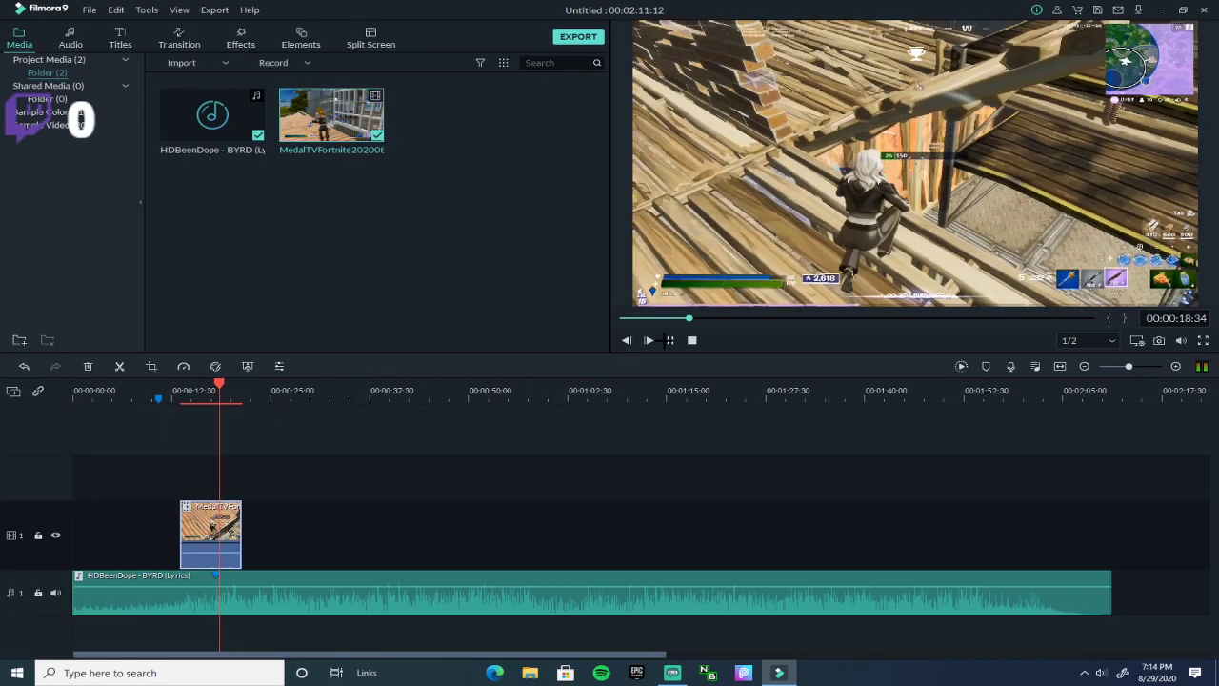
{"action": "left_click_drag", "start_coordinate": [204, 531], "coordinate": [188, 533]}
{"action": "left_click", "coordinate": [222, 391]}
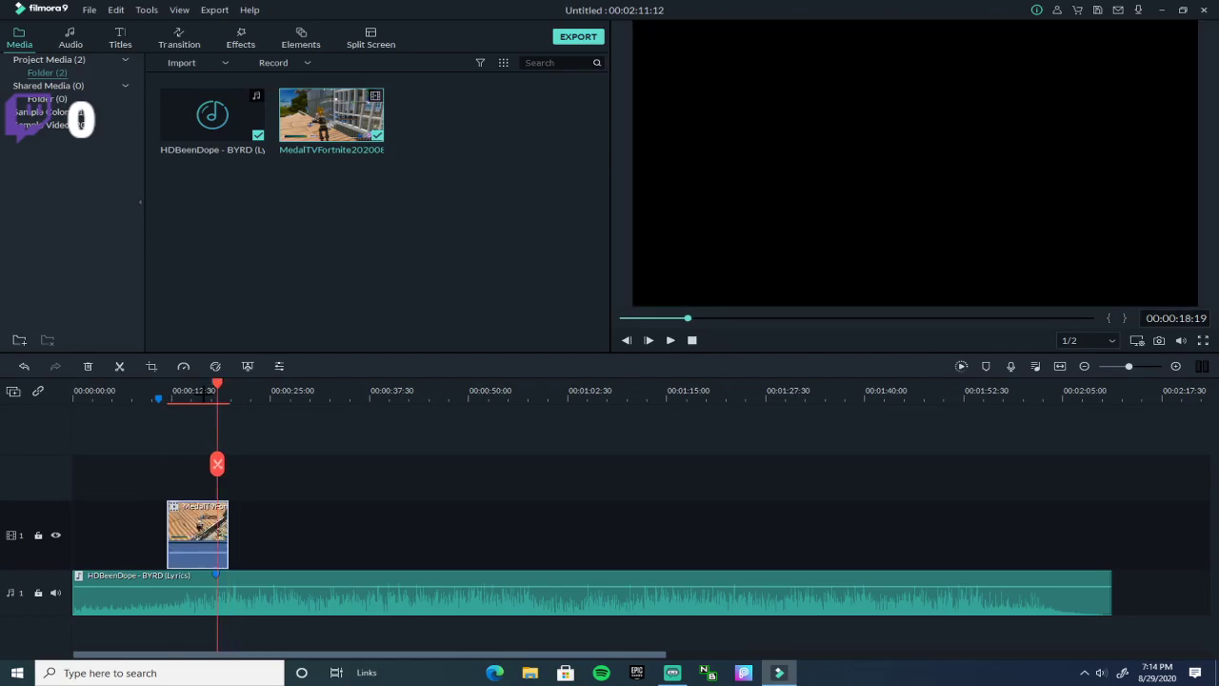
- Replay the clip from about 14 seconds and return the playhead to about 16.5 seconds
{"action": "left_click", "coordinate": [181, 392]}
{"action": "left_click", "coordinate": [671, 340]}
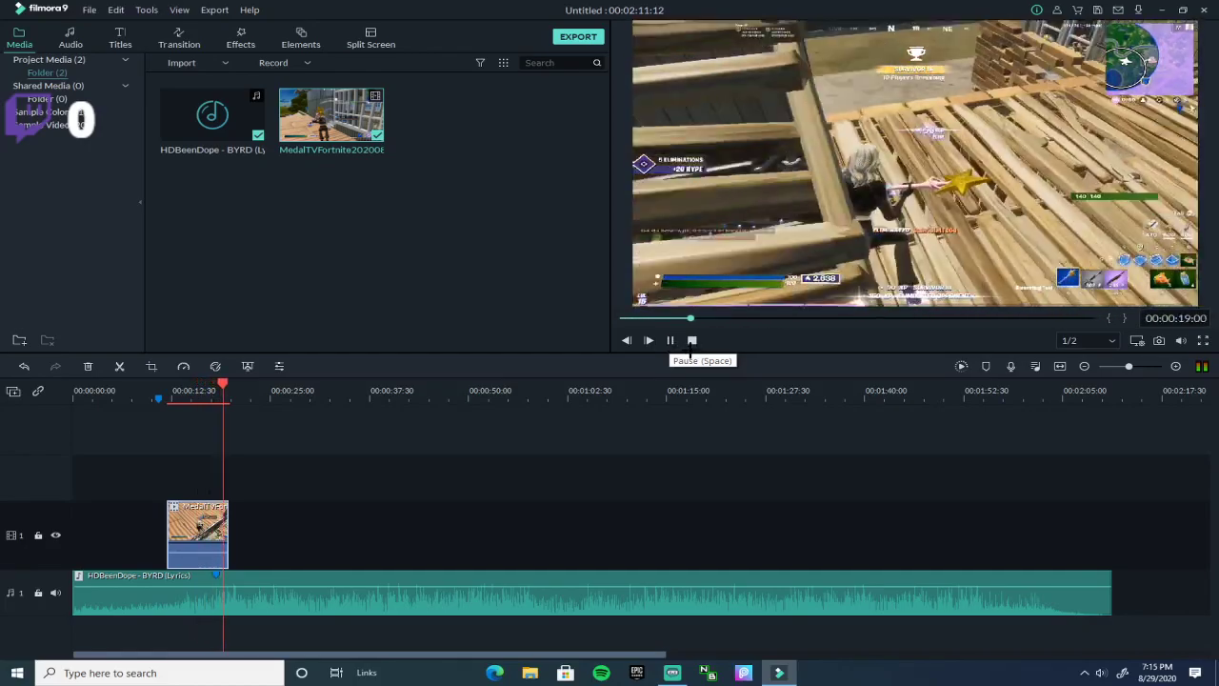
{"action": "left_click_drag", "start_coordinate": [226, 382], "coordinate": [202, 414]}
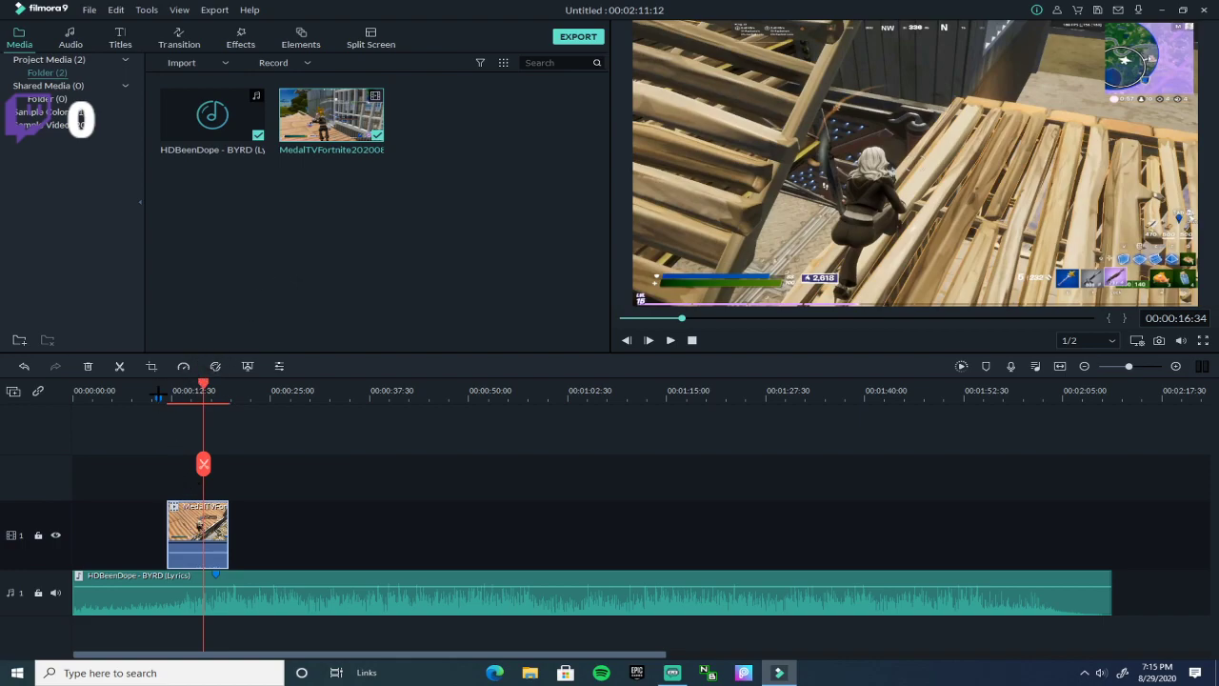
- Check the clip's Speed options without changes, then open Advanced Color Correction
{"action": "left_click", "coordinate": [183, 366]}
{"action": "mouse_move", "coordinate": [231, 414]}
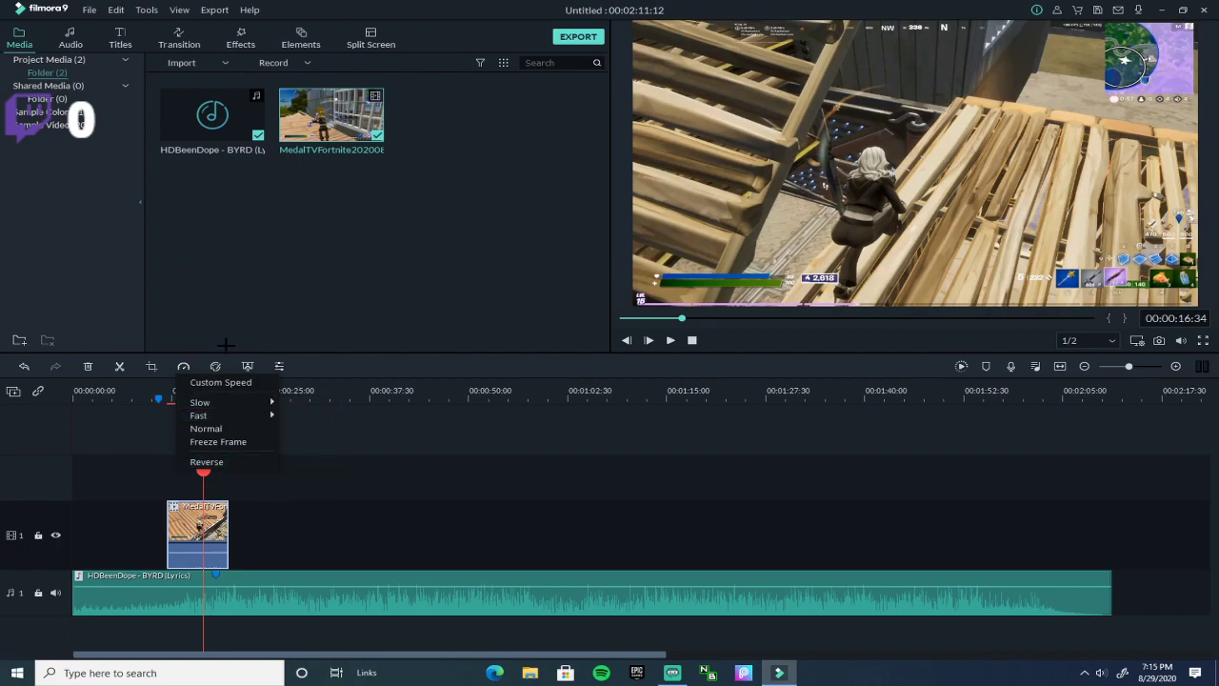
{"action": "left_click", "coordinate": [337, 523]}
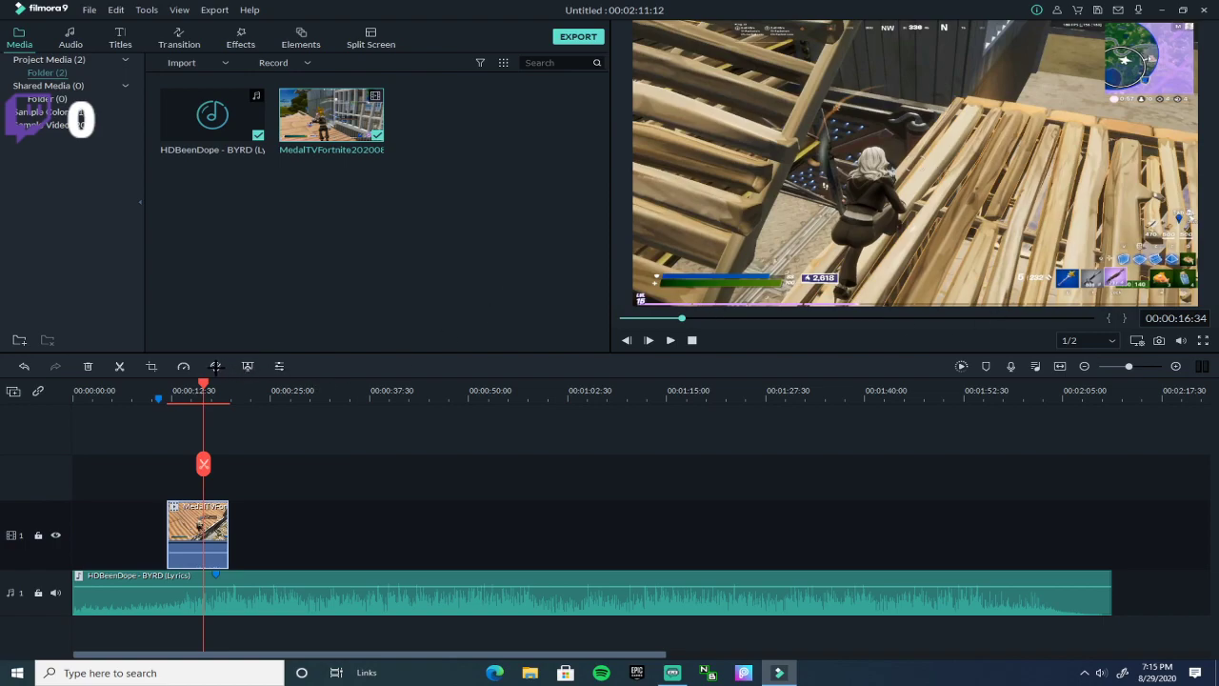
{"action": "left_click", "coordinate": [215, 366]}
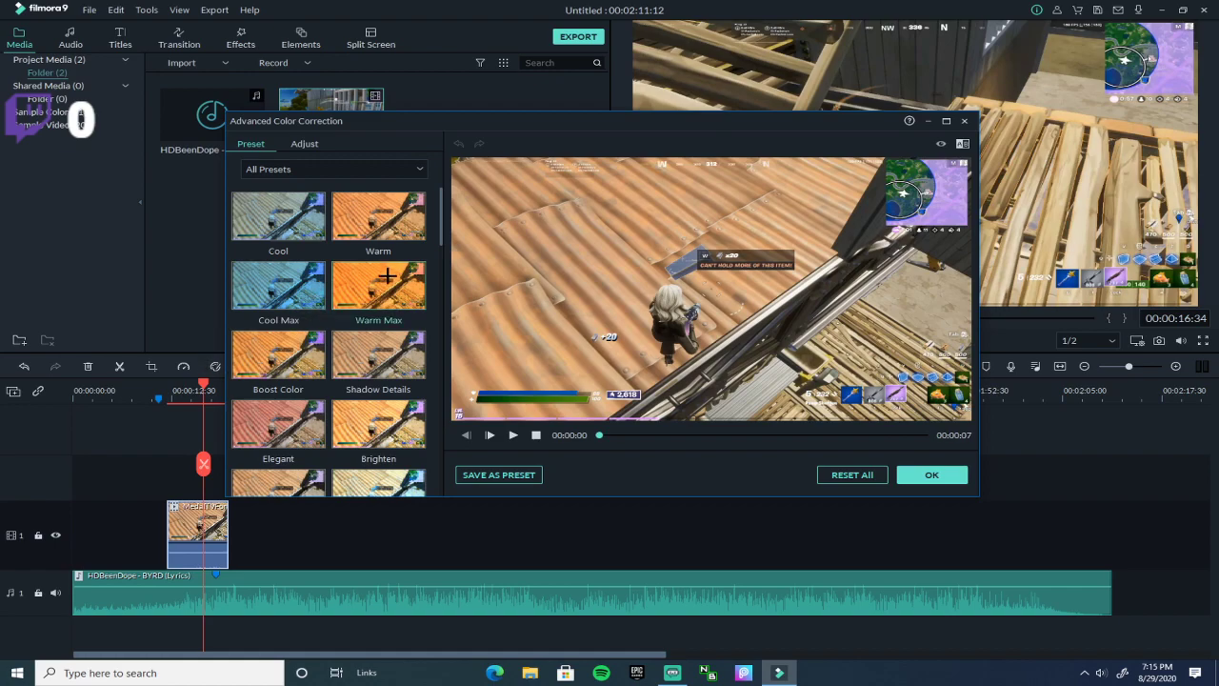
- Preview the Warm Max, B&W Film and several Vignette colour presets on the gameplay clip
{"action": "left_click", "coordinate": [389, 275]}
{"action": "scroll", "coordinate": [381, 285], "scroll_direction": "down", "scroll_amount": 8}
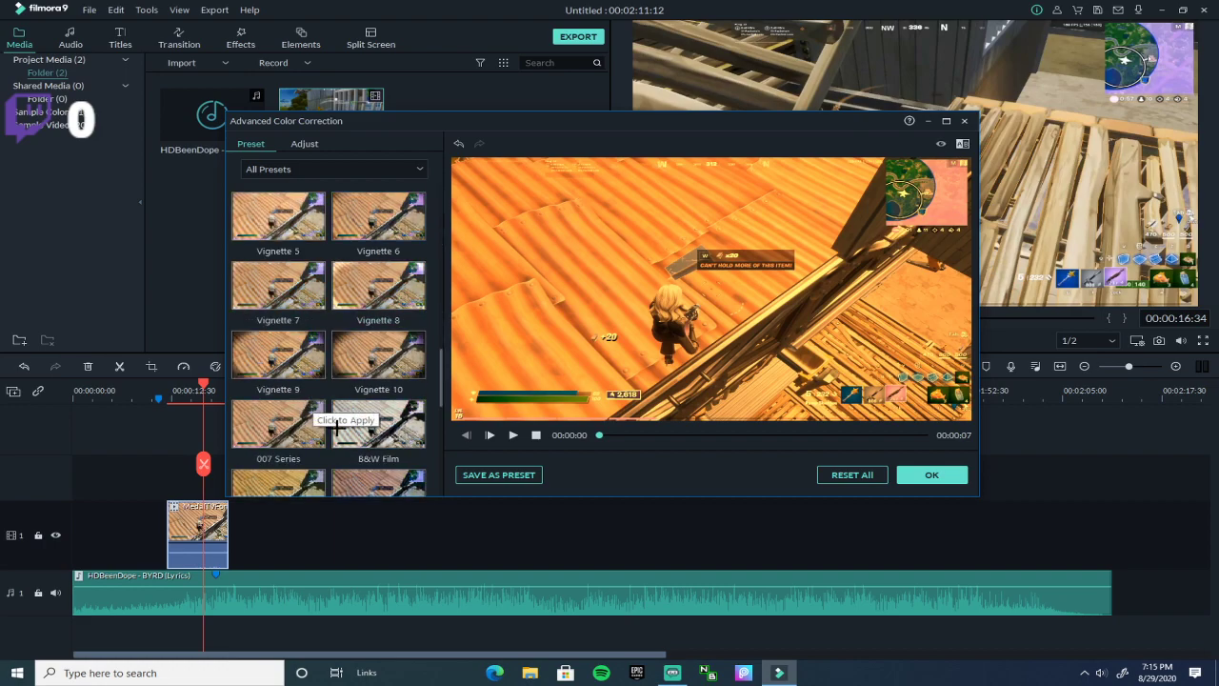
{"action": "left_click", "coordinate": [365, 431]}
{"action": "left_click", "coordinate": [278, 423]}
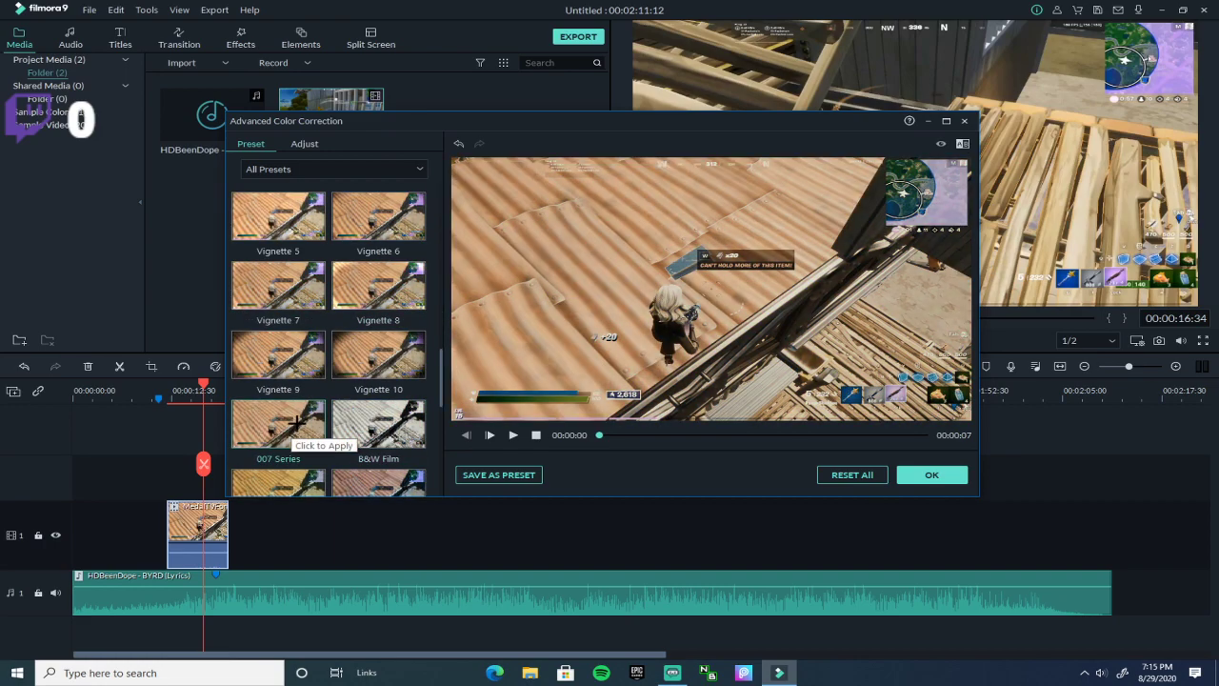
{"action": "left_click", "coordinate": [348, 345]}
{"action": "left_click", "coordinate": [286, 345]}
{"action": "left_click", "coordinate": [345, 306]}
- Apply the Warm Film preset and confirm the colour correction
{"action": "scroll", "coordinate": [338, 352], "scroll_direction": "down", "scroll_amount": 5}
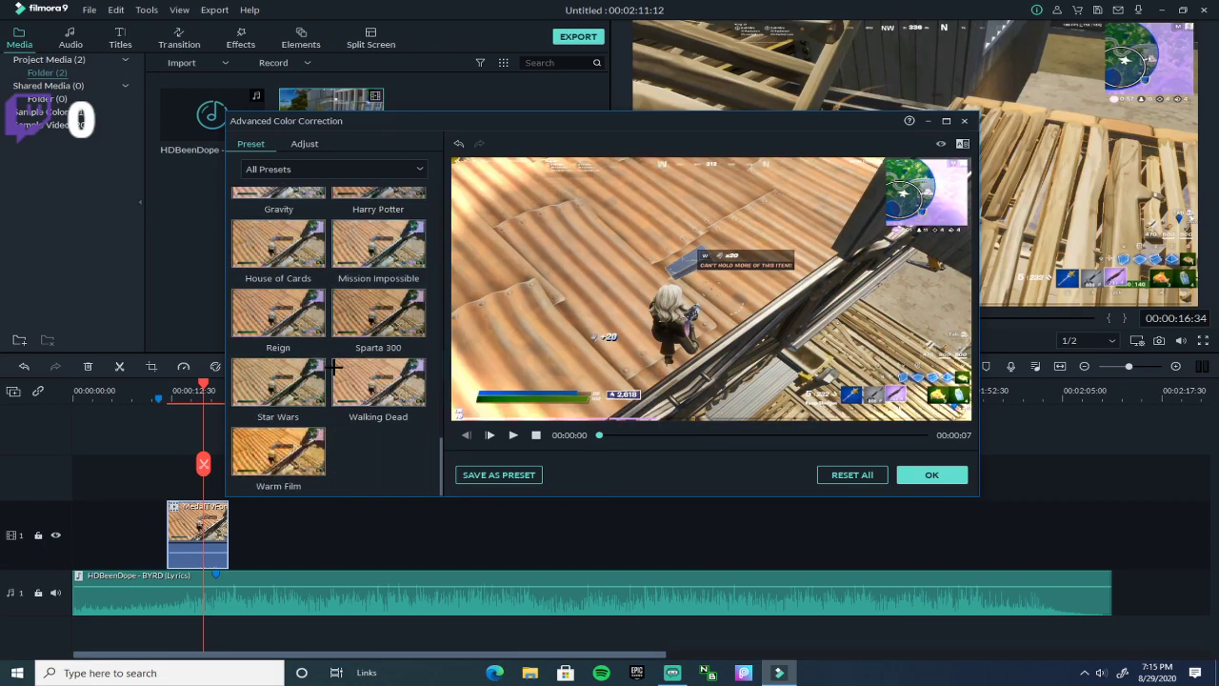
{"action": "left_click", "coordinate": [284, 441]}
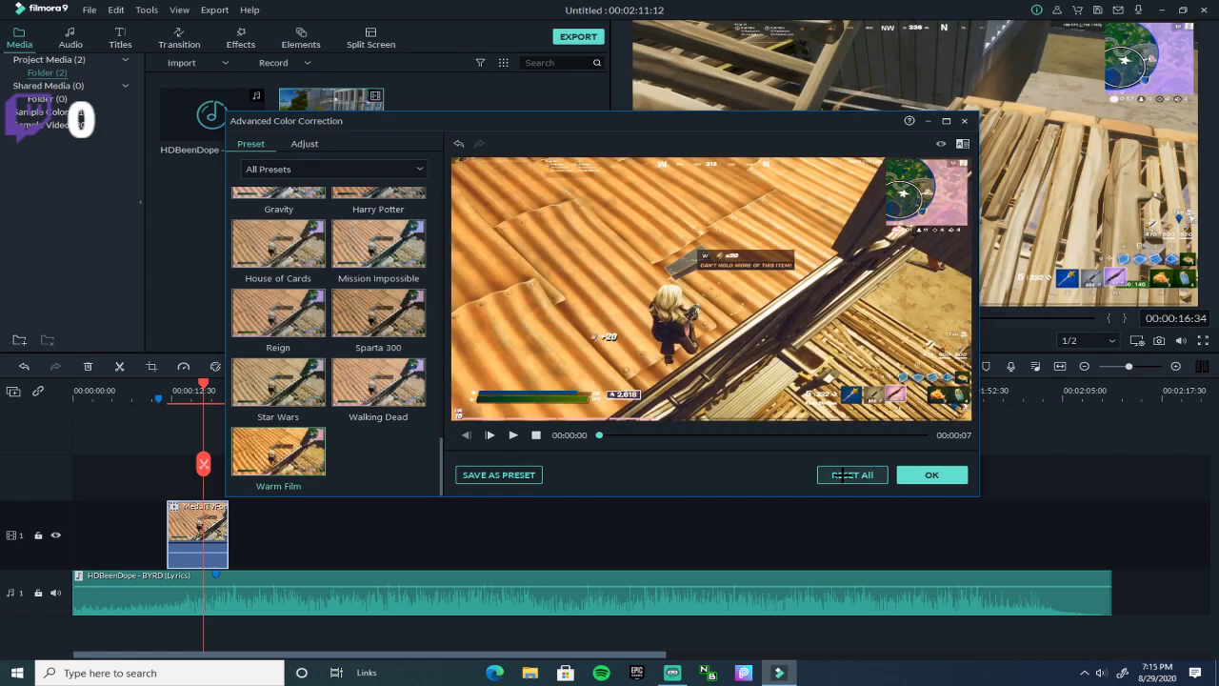
{"action": "left_click", "coordinate": [932, 474]}
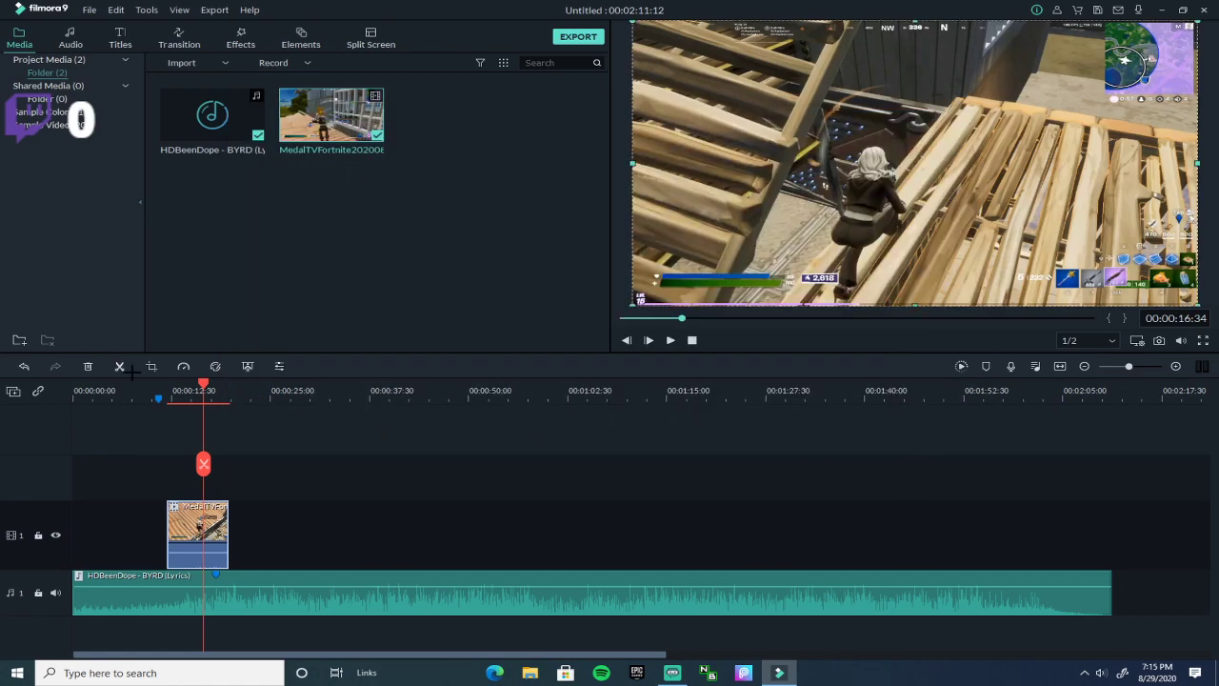
{"action": "left_click_drag", "start_coordinate": [203, 389], "coordinate": [197, 390]}
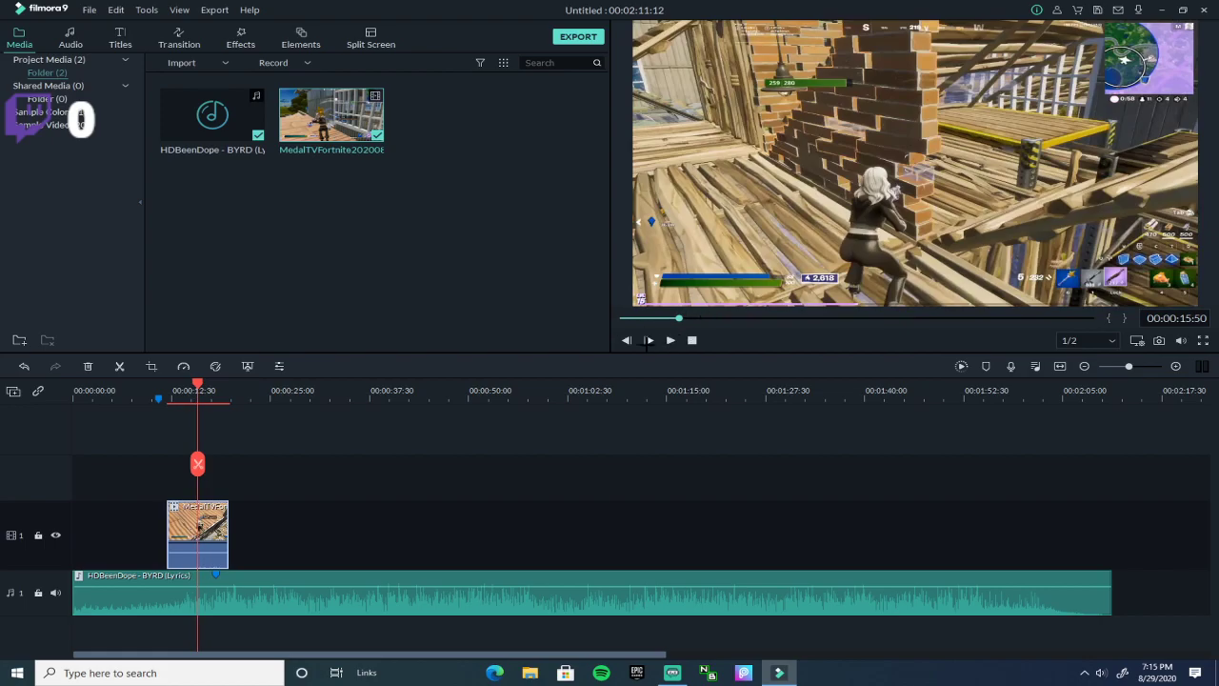
- Play the Warm Film-graded clip, rewind before it, and show the Titles library
{"action": "left_click", "coordinate": [671, 340]}
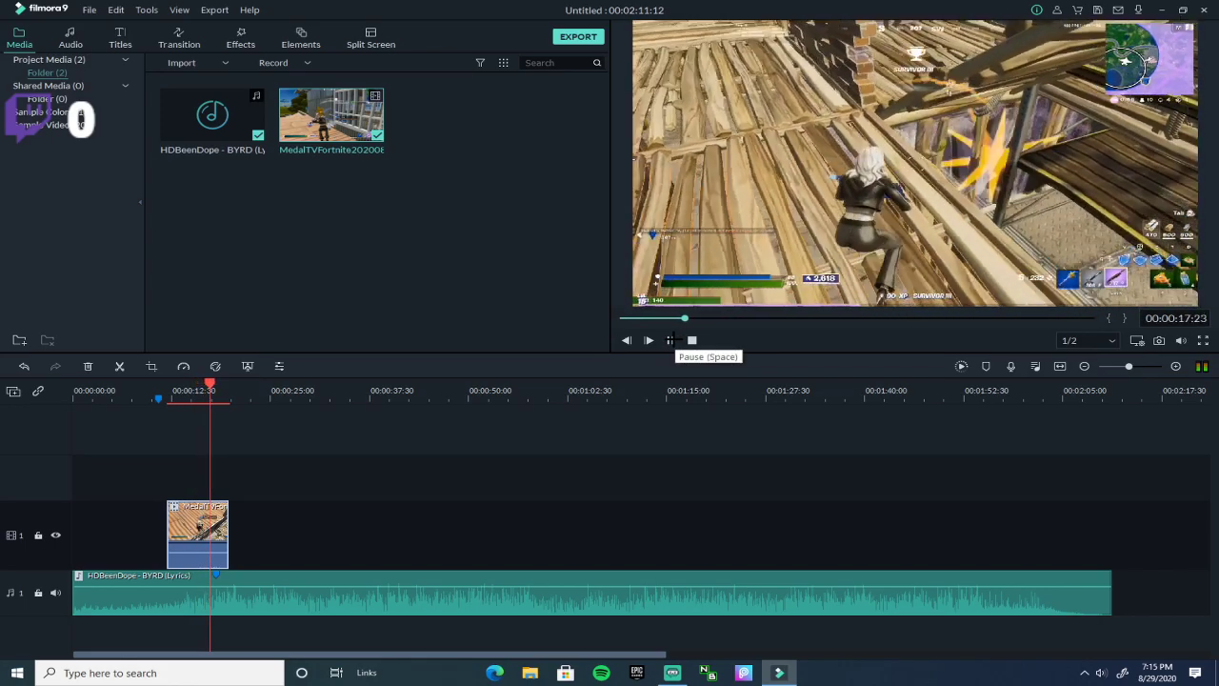
{"action": "left_click", "coordinate": [671, 340]}
{"action": "left_click_drag", "start_coordinate": [218, 407], "coordinate": [184, 423]}
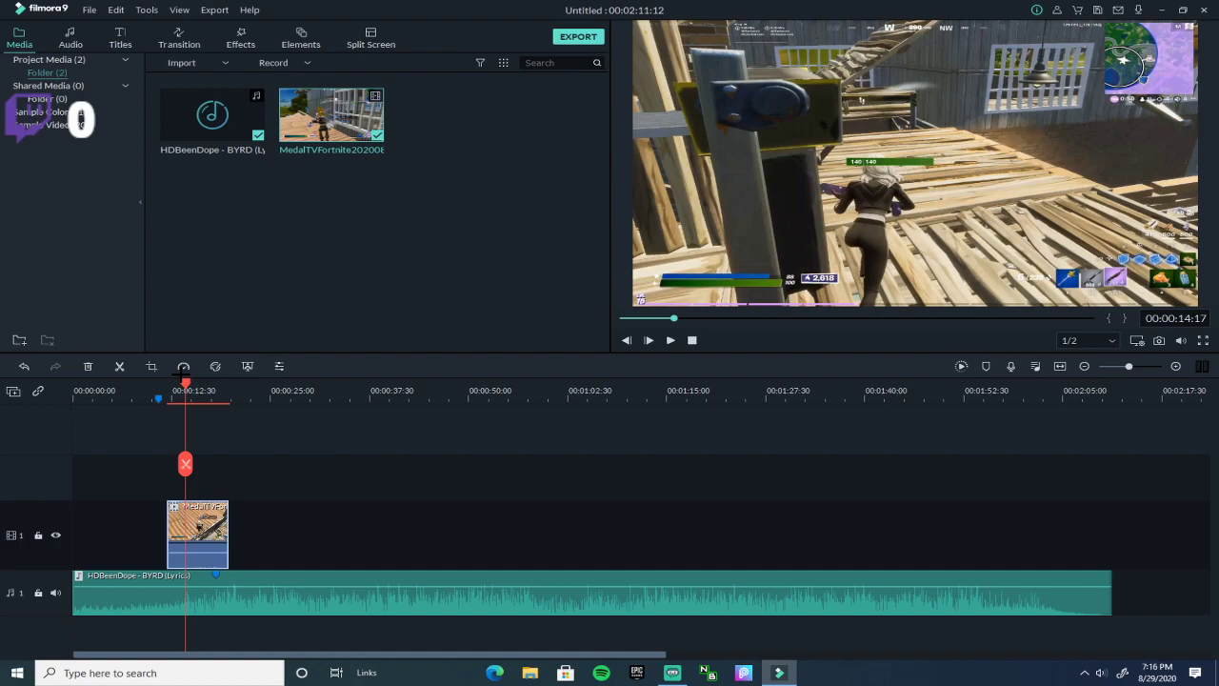
{"action": "left_click", "coordinate": [126, 33]}
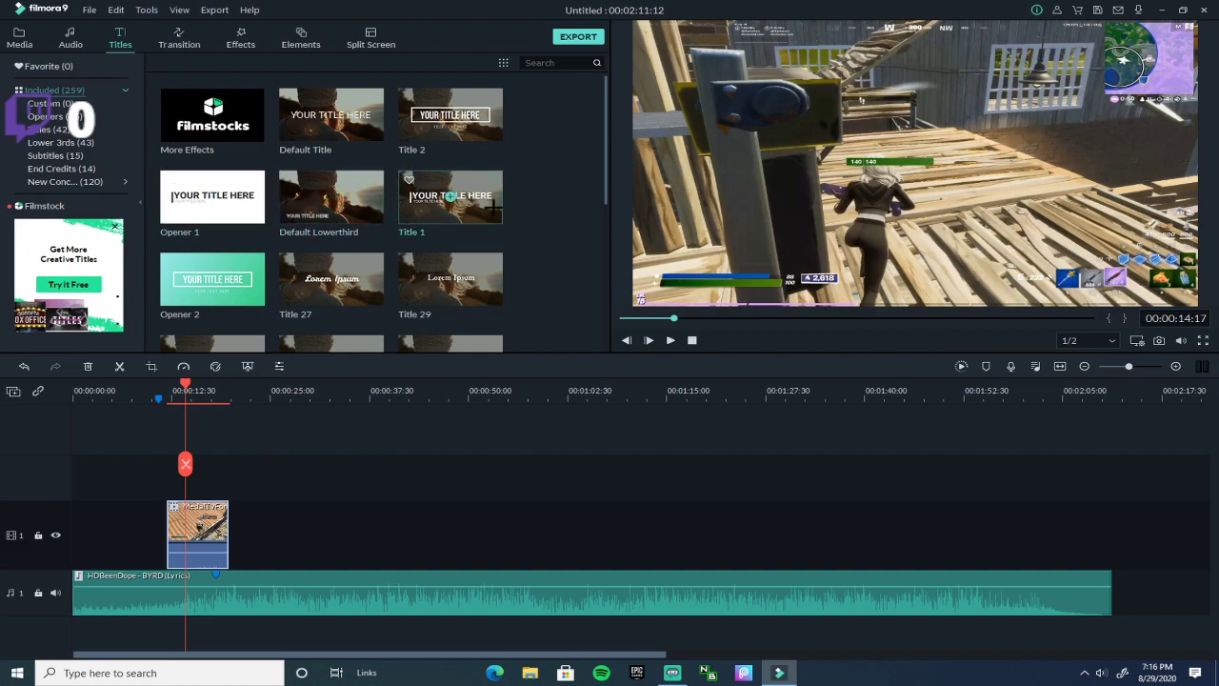
- Browse the Opener, Titles, Subtitles, End Credits and New Content title categories
{"action": "left_click", "coordinate": [43, 116]}
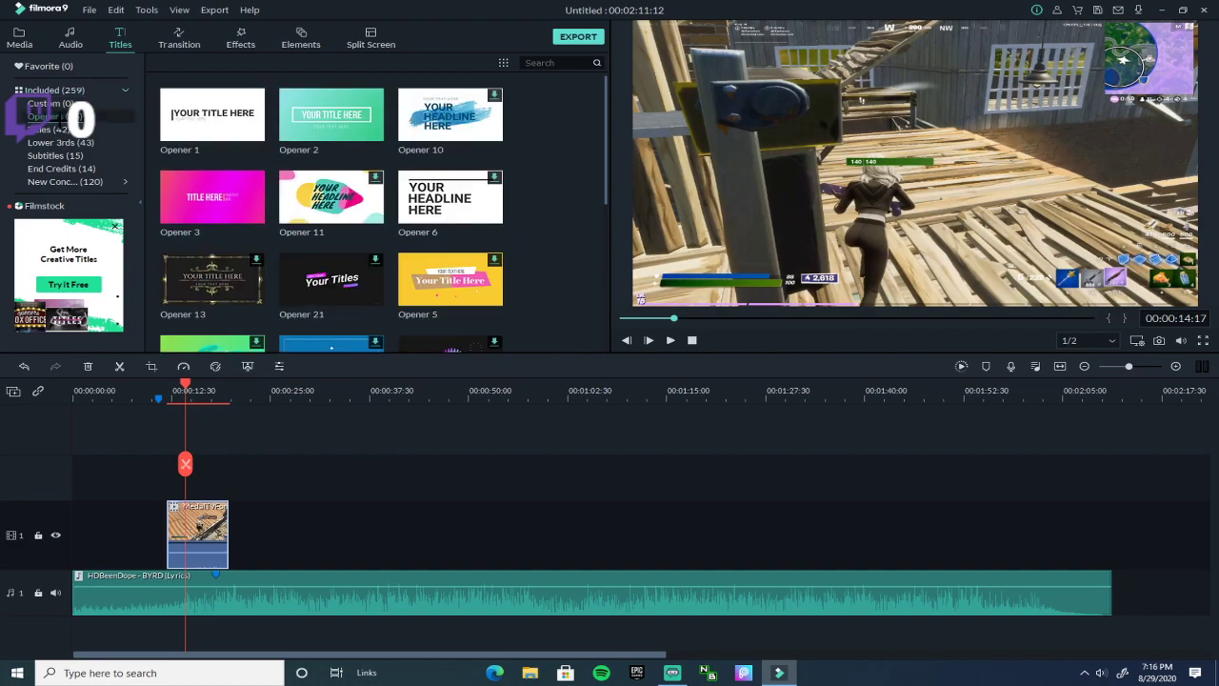
{"action": "left_click", "coordinate": [43, 129]}
{"action": "left_click", "coordinate": [53, 155]}
{"action": "left_click", "coordinate": [57, 169]}
{"action": "left_click", "coordinate": [65, 181]}
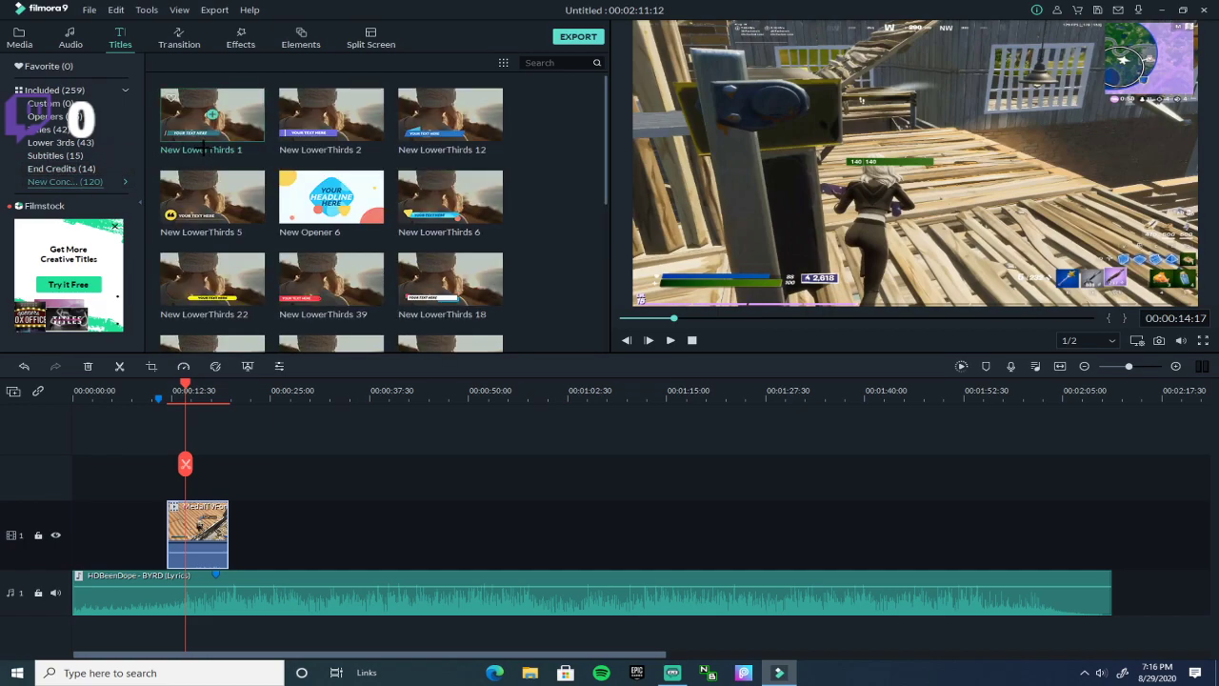
{"action": "scroll", "coordinate": [291, 272], "scroll_direction": "down", "scroll_amount": 15}
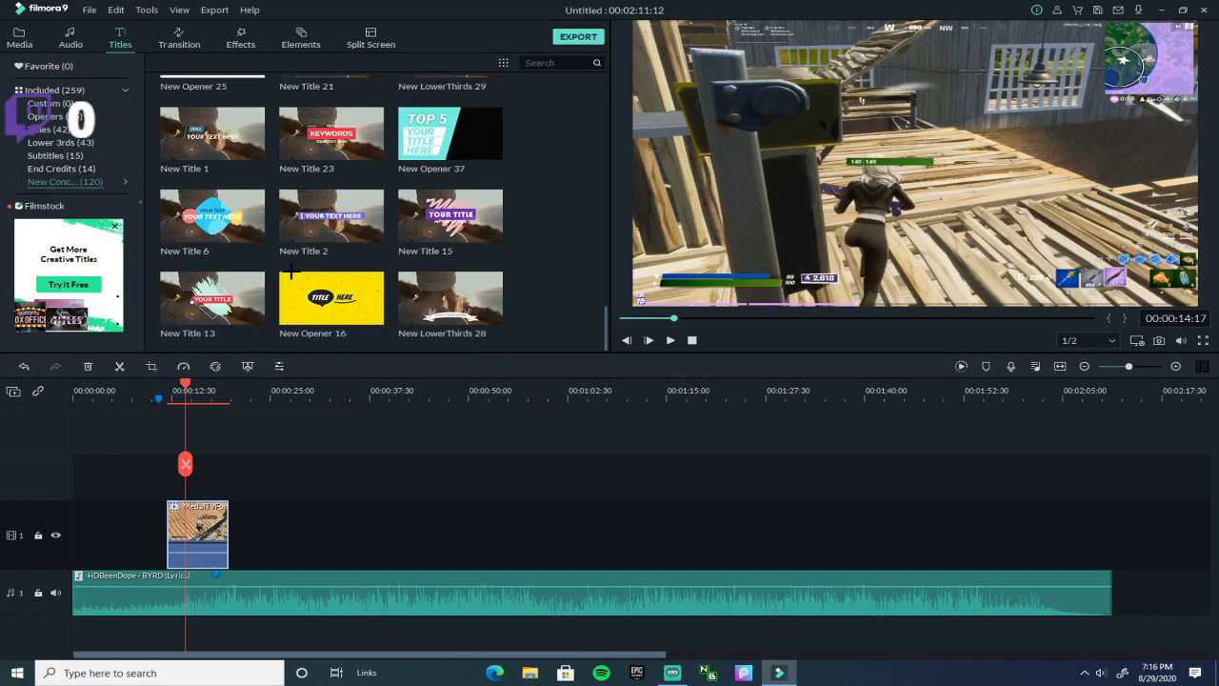
{"action": "scroll", "coordinate": [290, 274], "scroll_direction": "up", "scroll_amount": 15}
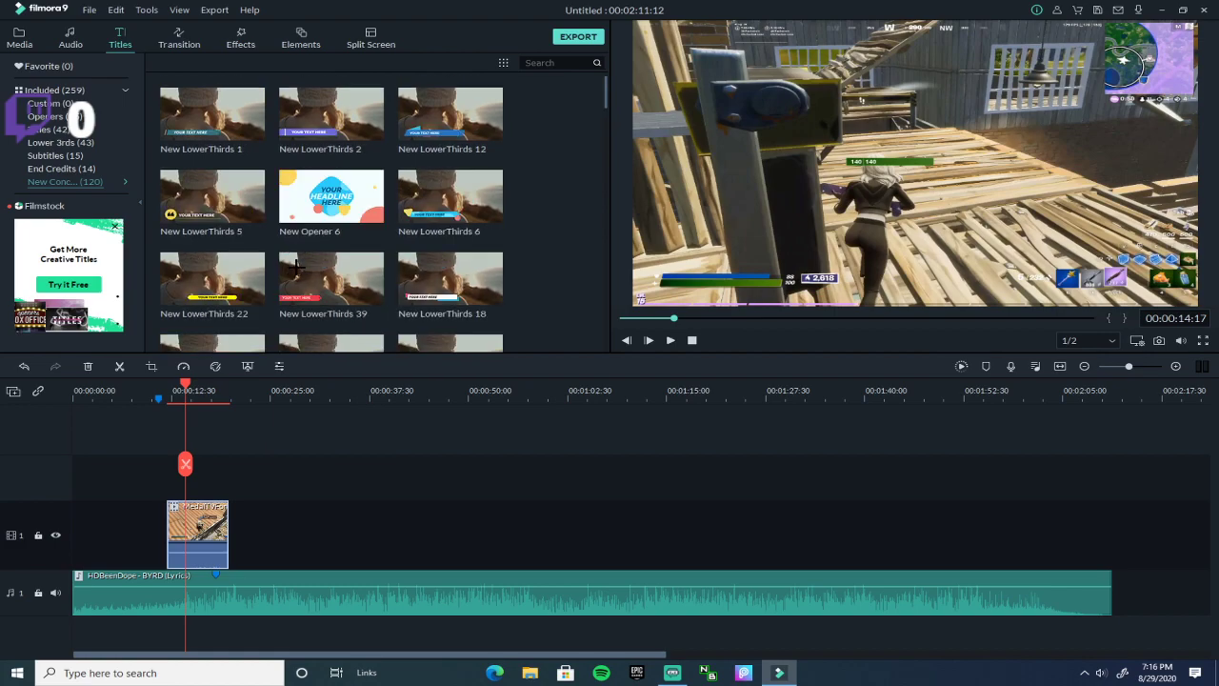
- Add New LowerThirds 2 at the playhead and play it back
{"action": "left_click", "coordinate": [335, 114]}
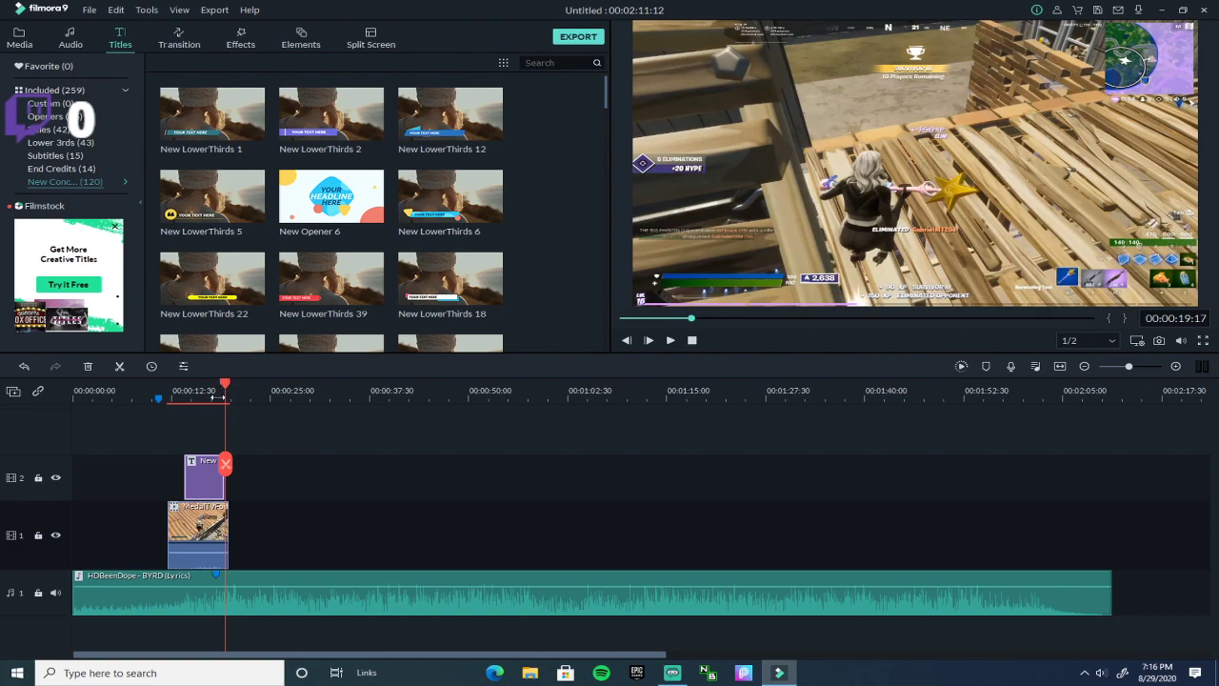
{"action": "left_click_drag", "start_coordinate": [225, 381], "coordinate": [126, 384]}
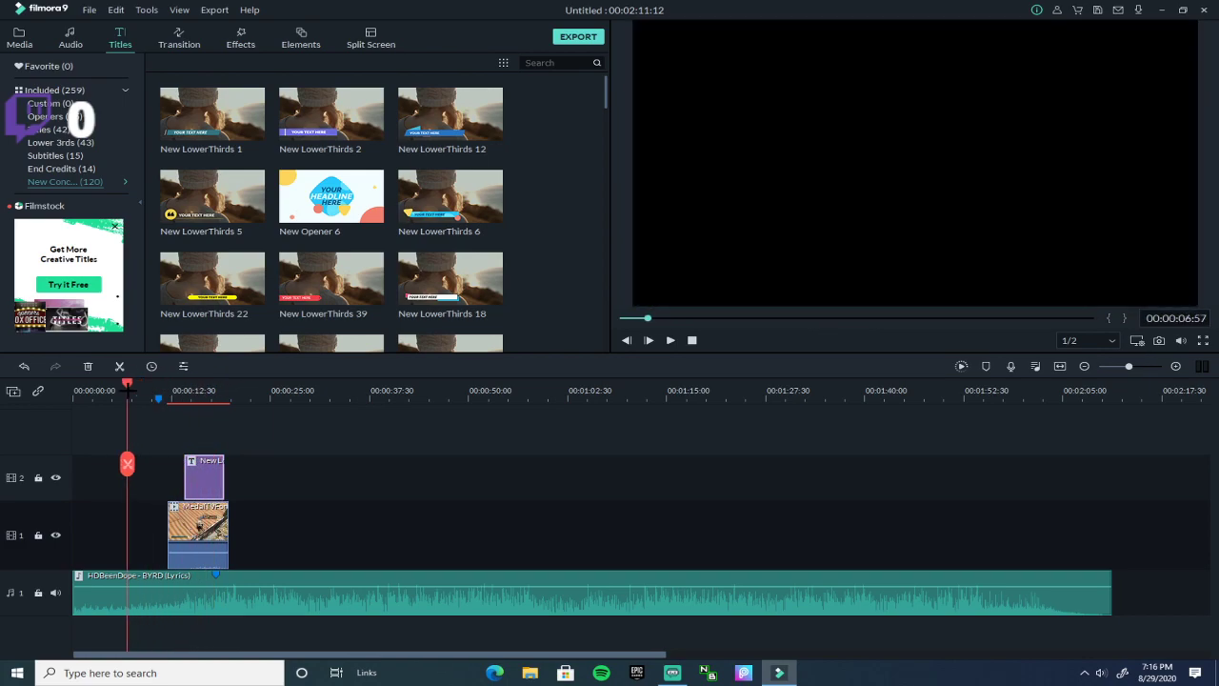
{"action": "left_click", "coordinate": [670, 340]}
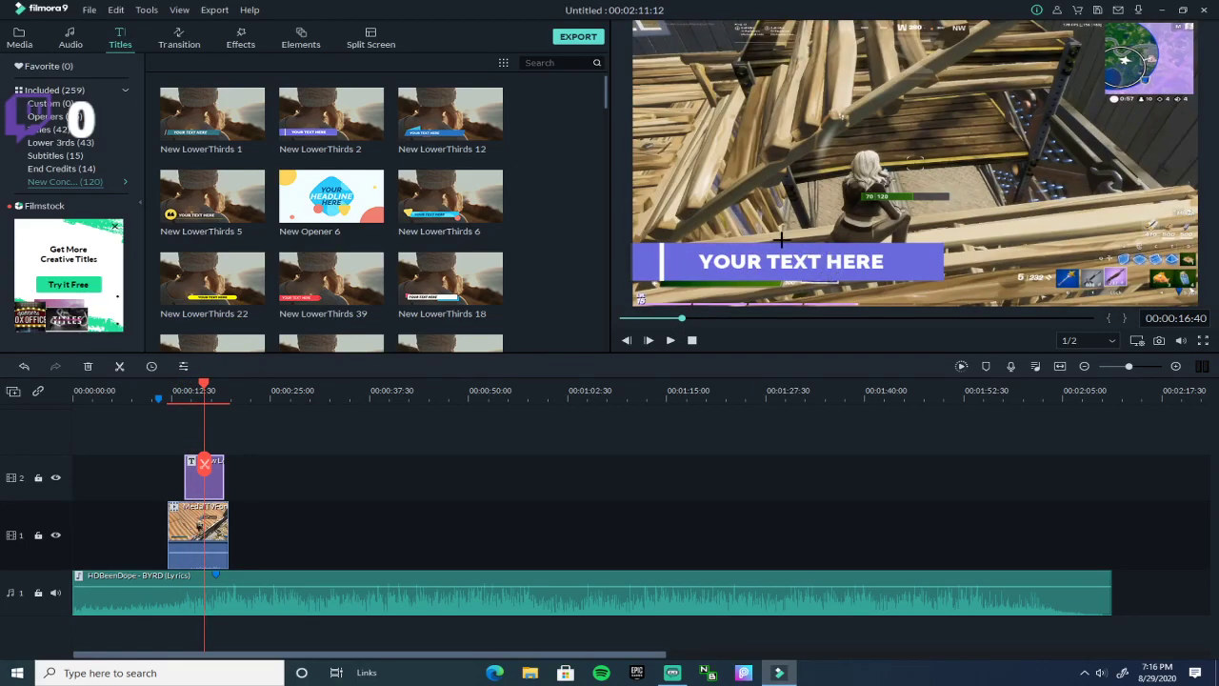
{"action": "right_click", "coordinate": [213, 481]}
- Replace the title's YOUR TEXT HERE placeholder with 'Dont forget to subscribe'
{"action": "double_click", "coordinate": [214, 481]}
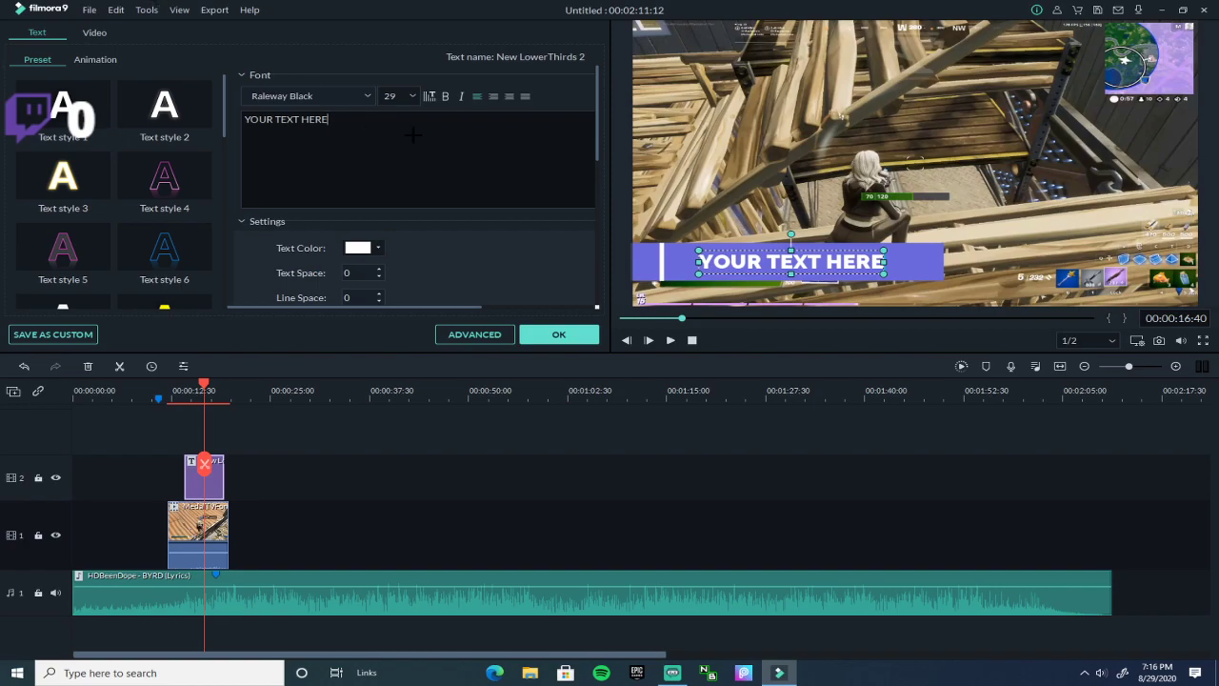
{"action": "key", "text": "BackSpace"}
{"action": "key", "text": "BackSpace"}
{"action": "key", "text": "BackSpace"}
{"action": "key", "text": "BackSpace"}
{"action": "key", "text": "BackSpace"}
{"action": "key", "text": "BackSpace"}
{"action": "key", "text": "BackSpace"}
{"action": "key", "text": "BackSpace"}
{"action": "key", "text": "BackSpace"}
{"action": "key", "text": "BackSpace"}
{"action": "key", "text": "BackSpace"}
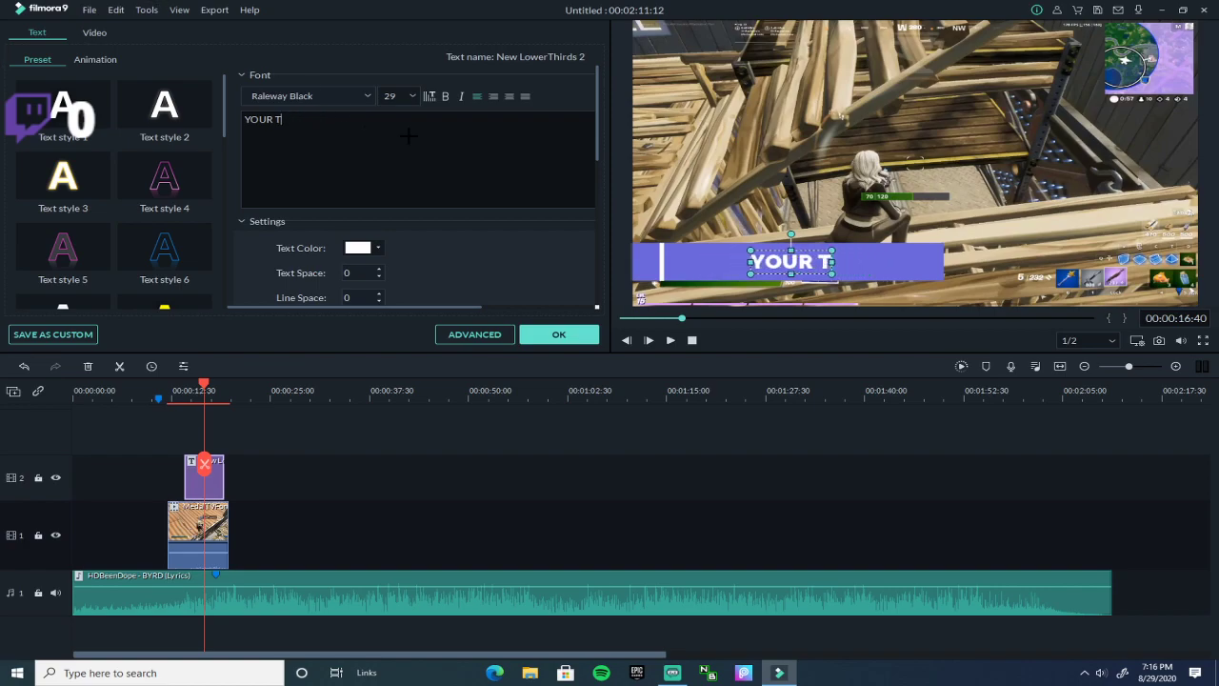
{"action": "key", "text": "BackSpace"}
{"action": "key", "text": "BackSpace"}
{"action": "key", "text": "BackSpace"}
{"action": "type", "text": "S"}
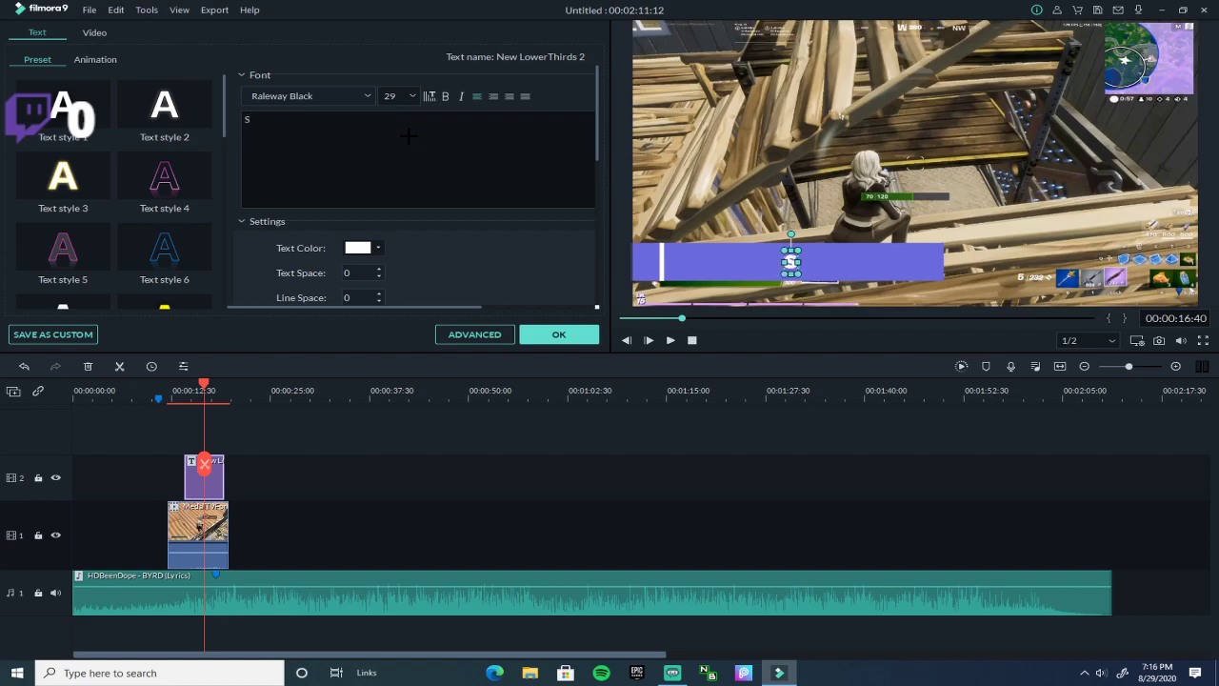
{"action": "key", "text": "BackSpace"}
{"action": "type", "text": "Dojnt"}
{"action": "key", "text": "BackSpace"}
{"action": "key", "text": "BackSpace"}
{"action": "key", "text": "BackSpace"}
{"action": "type", "text": "nt forg"}
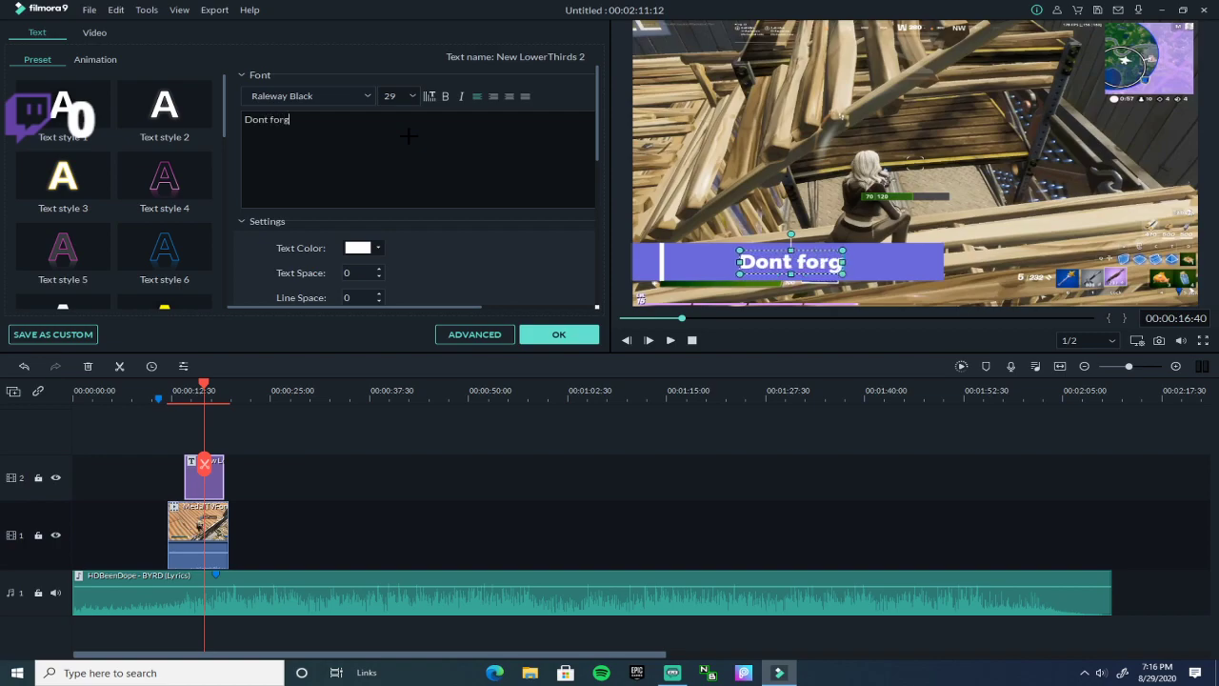
{"action": "type", "text": "et to su"}
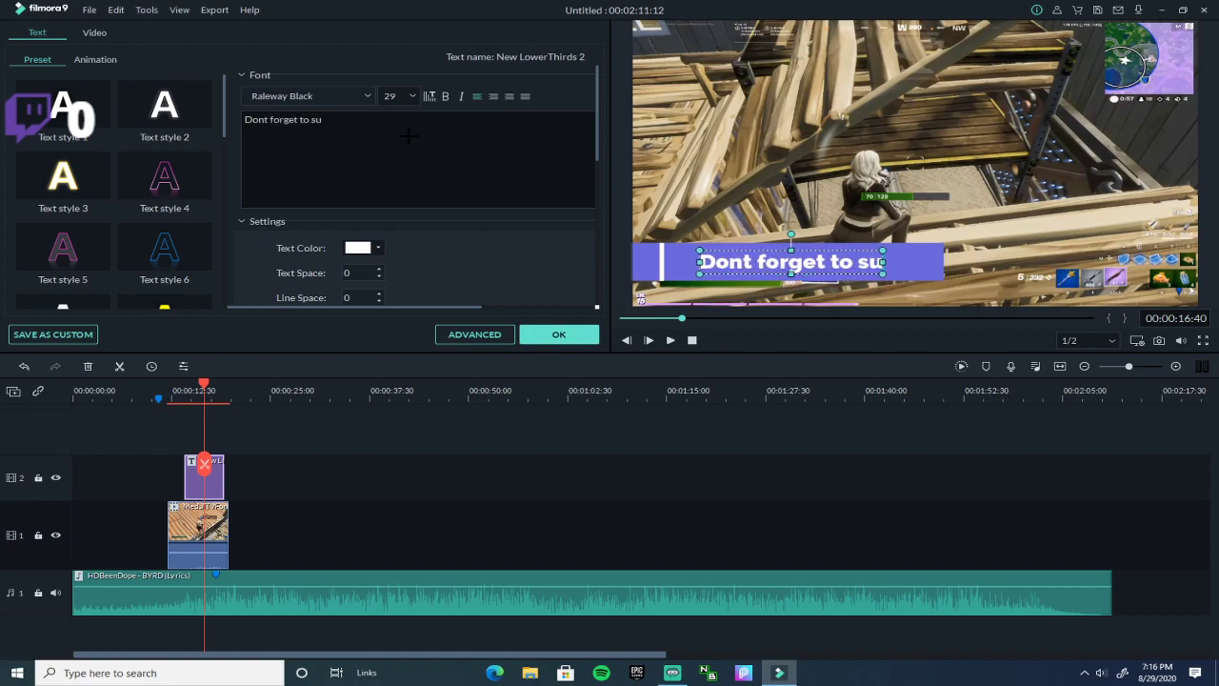
{"action": "type", "text": "bscribe"}
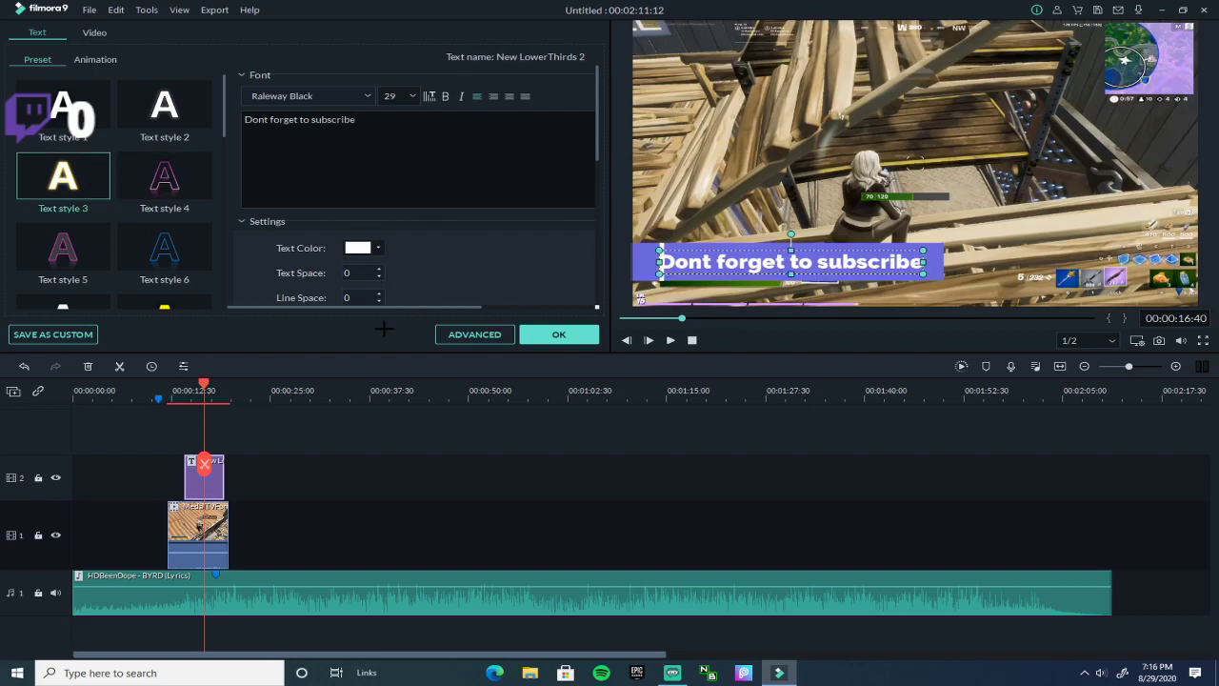
{"action": "left_click", "coordinate": [547, 333]}
- Nudge the title slightly up and right in the preview, then reselect the title clip
{"action": "left_click_drag", "start_coordinate": [769, 276], "coordinate": [796, 266]}
{"action": "left_click", "coordinate": [754, 181]}
{"action": "left_click", "coordinate": [215, 467]}
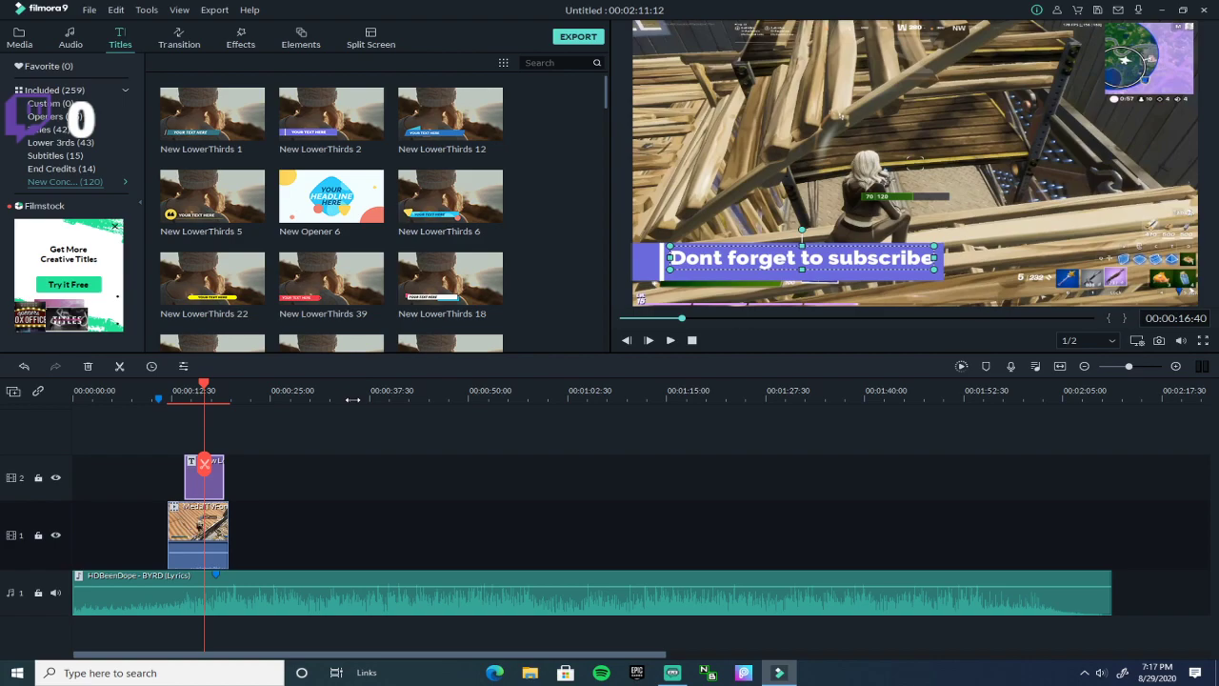
- Align the subscribe title's start with the gameplay clip and play the edit from the beginning
{"action": "left_click_drag", "start_coordinate": [215, 485], "coordinate": [168, 479]}
{"action": "left_click_drag", "start_coordinate": [204, 388], "coordinate": [160, 389]}
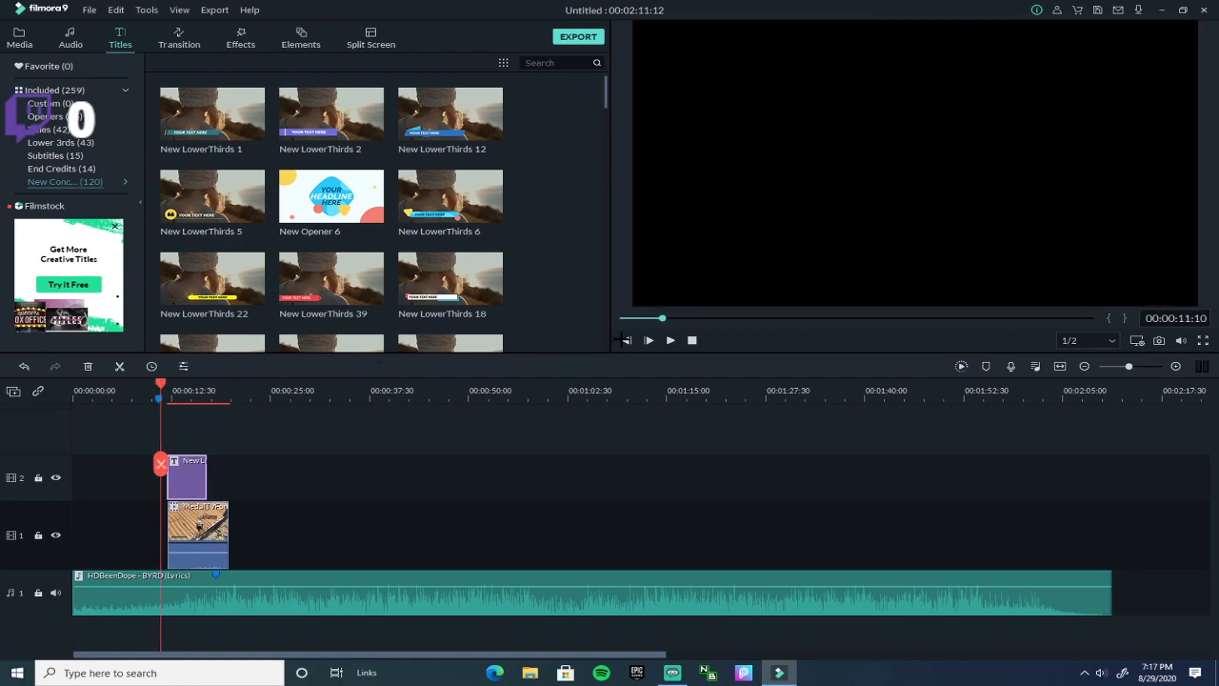
{"action": "left_click", "coordinate": [668, 339]}
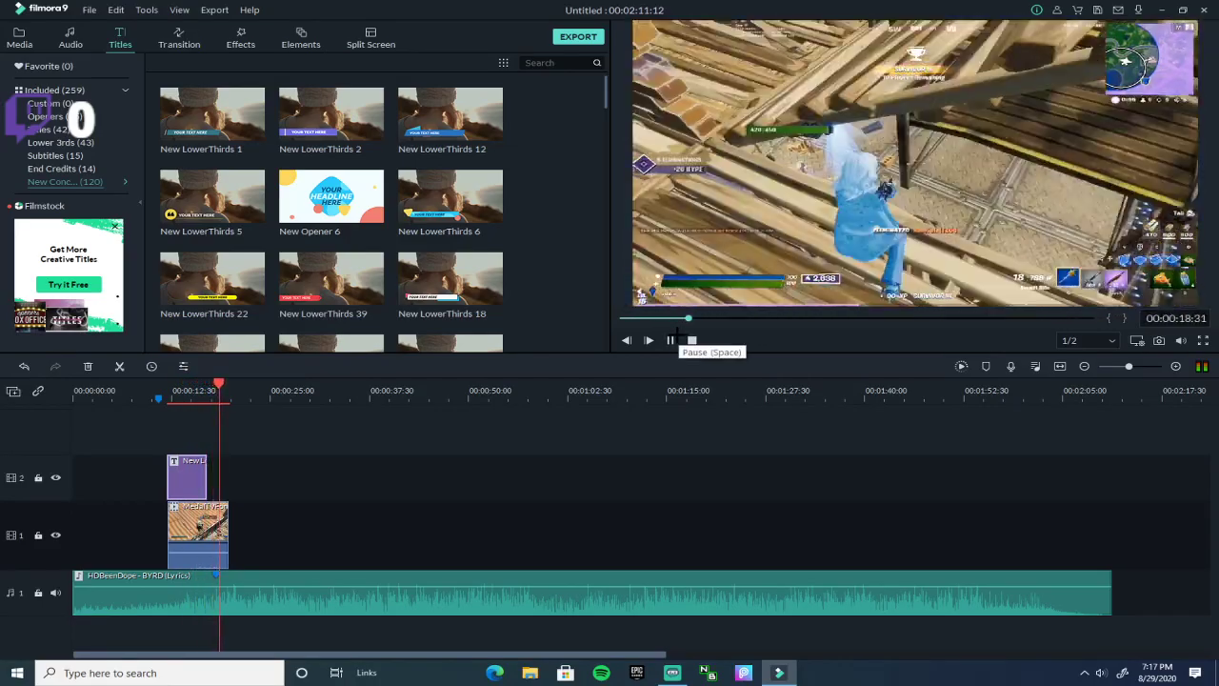
{"action": "left_click", "coordinate": [669, 340]}
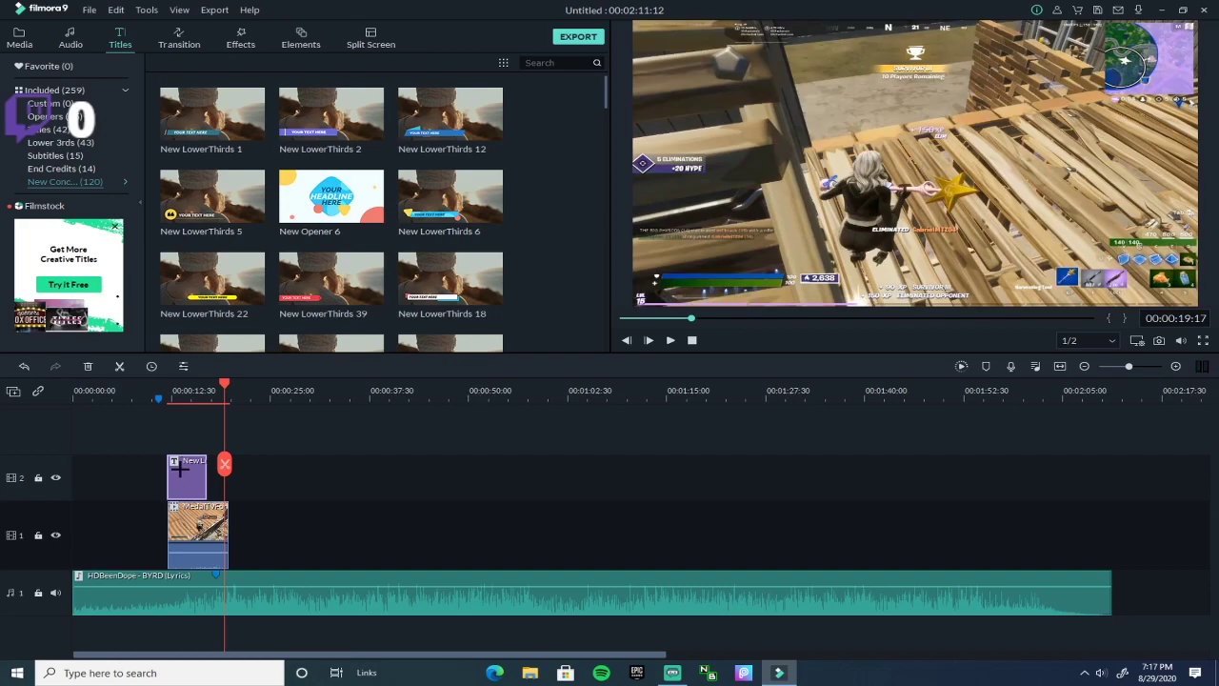
- Browse the Titles, Elements, Media, Effects and Transitions libraries
{"action": "left_click", "coordinate": [44, 116]}
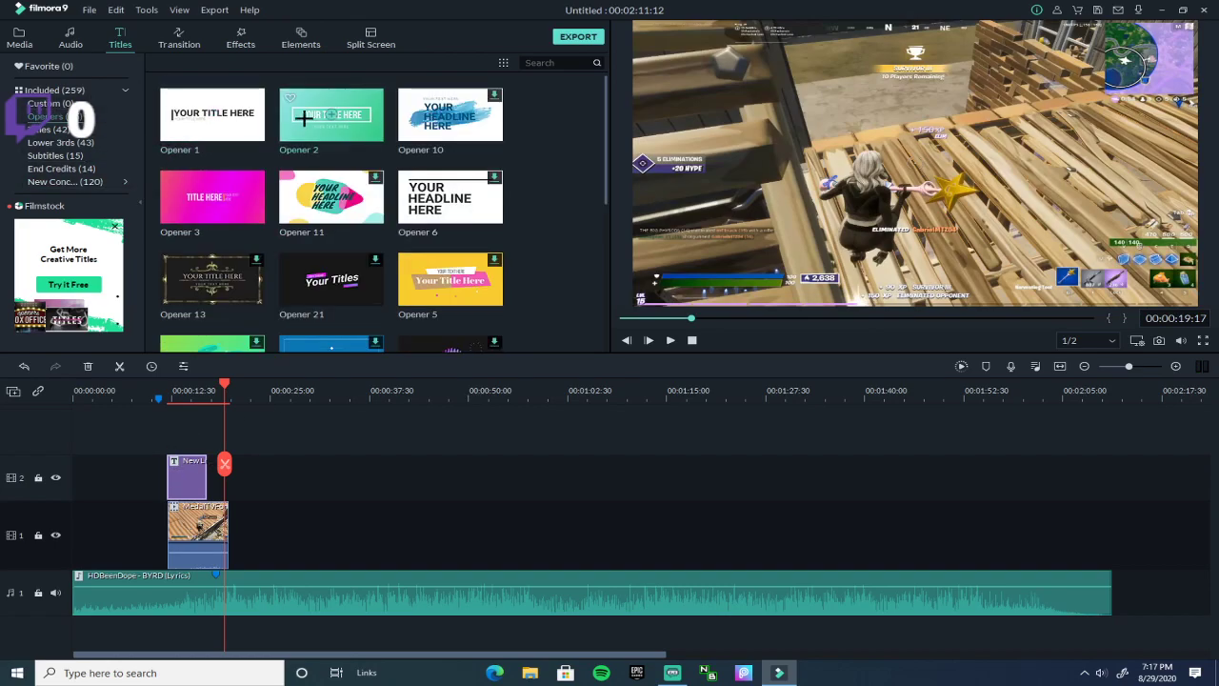
{"action": "left_click", "coordinate": [300, 38]}
{"action": "left_click", "coordinate": [19, 38]}
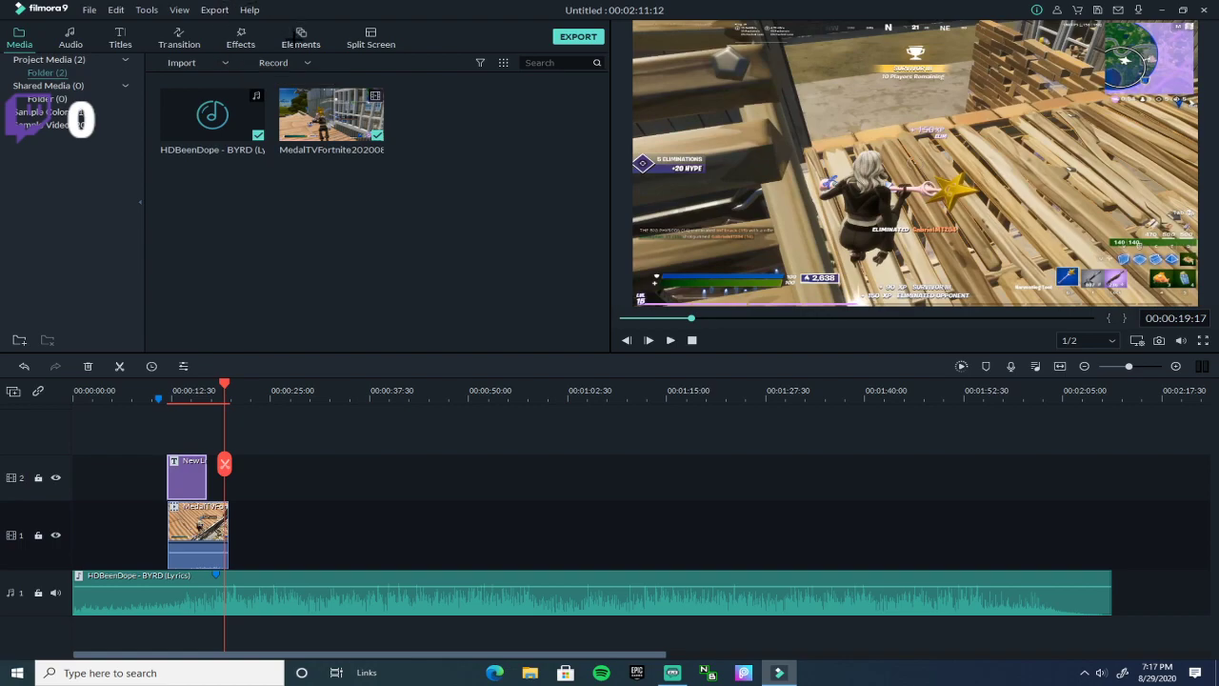
{"action": "left_click", "coordinate": [295, 38]}
{"action": "left_click", "coordinate": [235, 30]}
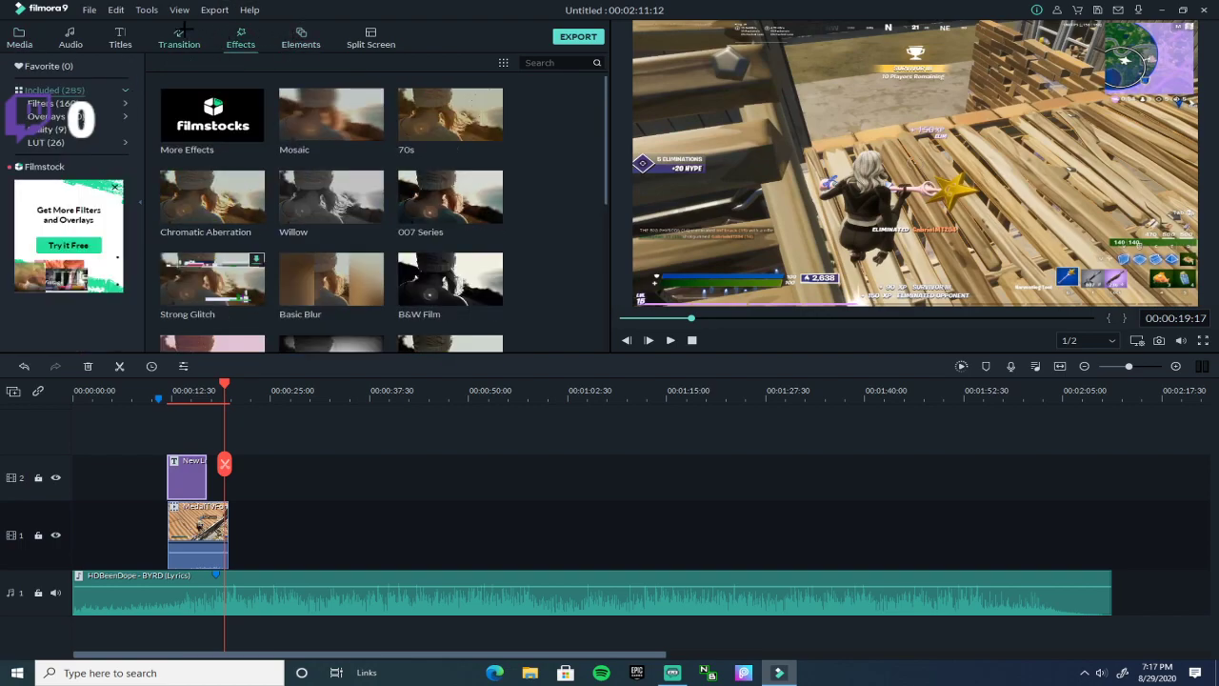
{"action": "left_click", "coordinate": [181, 34]}
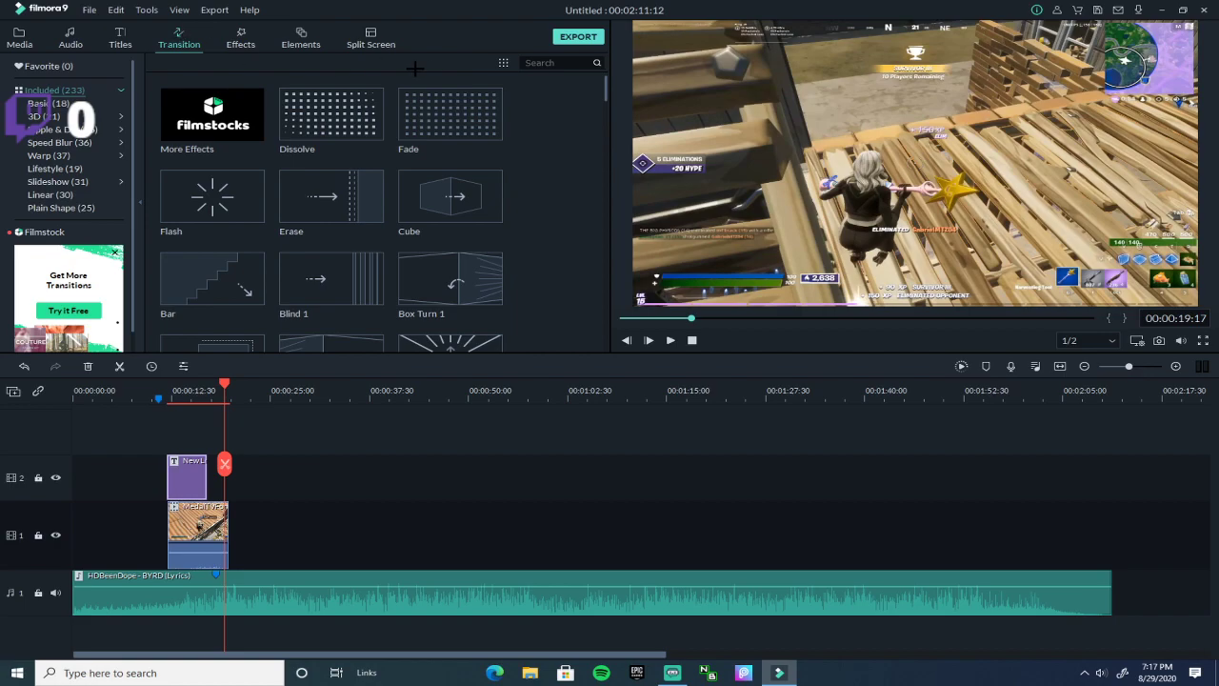
- Scroll through the transitions, then return to the project media library
{"action": "scroll", "coordinate": [360, 183], "scroll_direction": "down", "scroll_amount": 20}
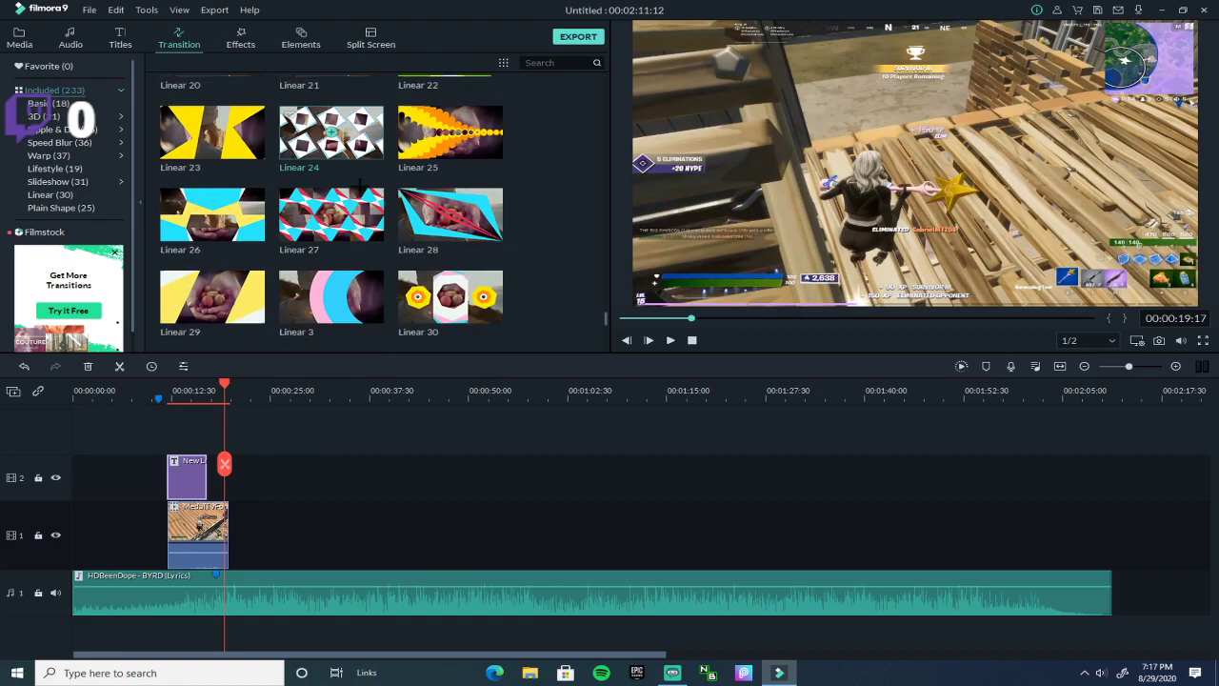
{"action": "scroll", "coordinate": [362, 185], "scroll_direction": "down", "scroll_amount": 12}
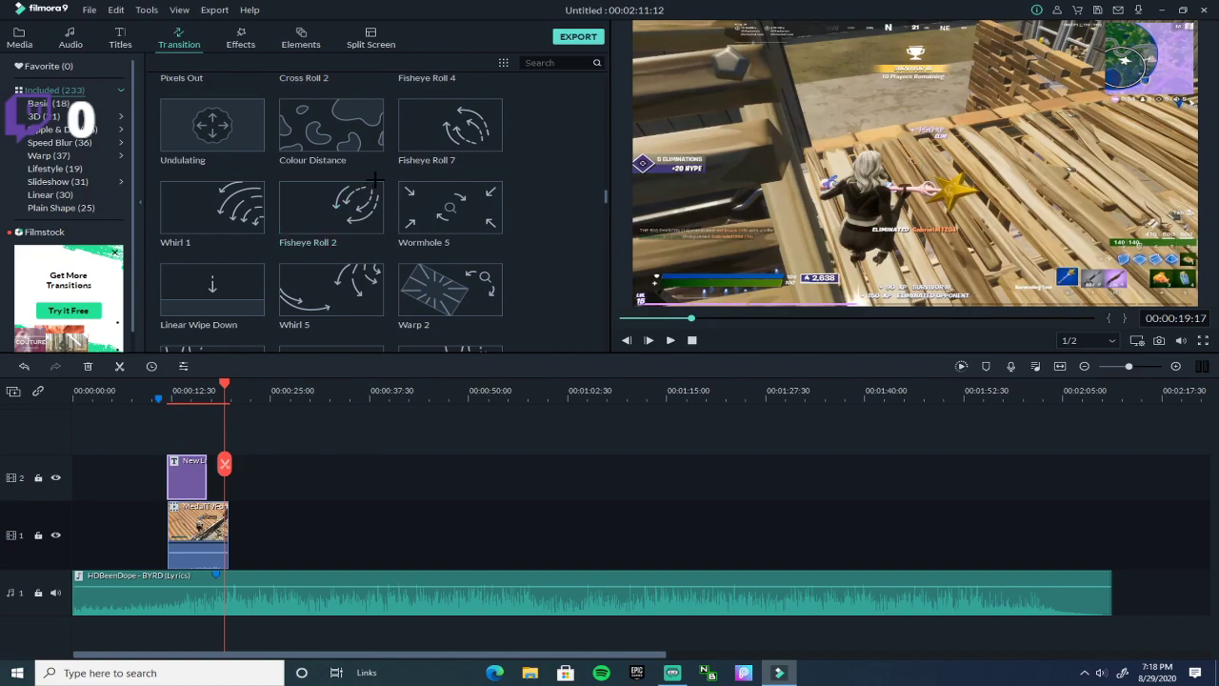
{"action": "scroll", "coordinate": [377, 179], "scroll_direction": "up", "scroll_amount": 20}
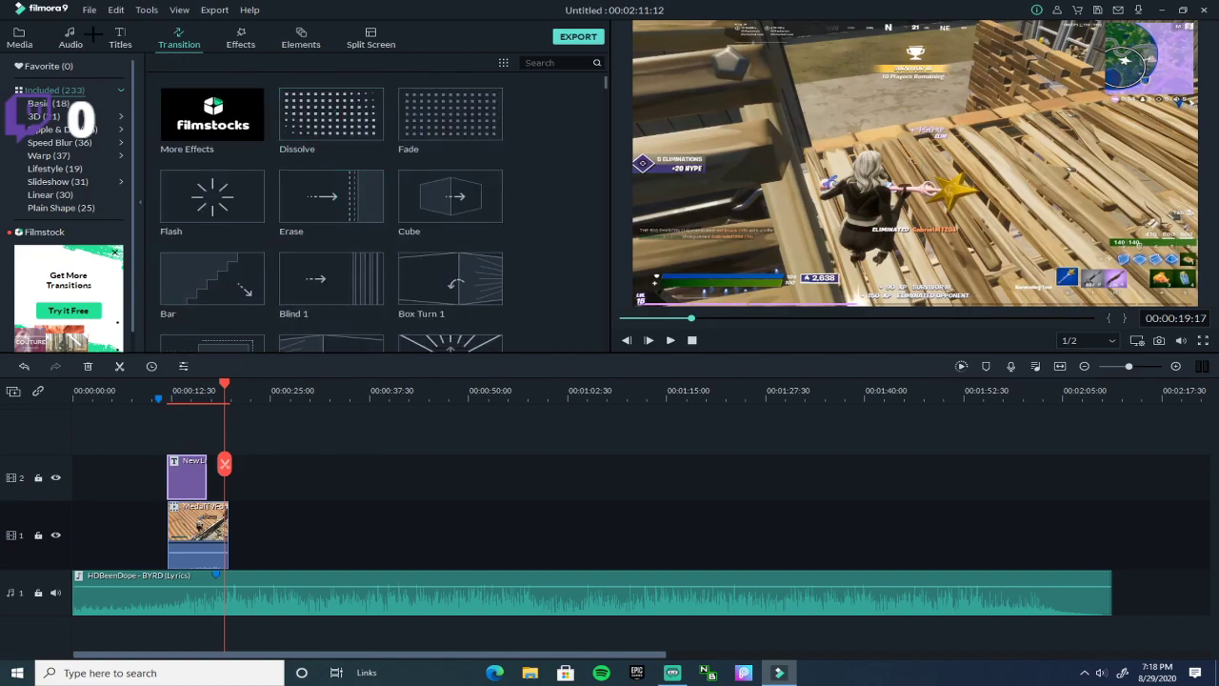
{"action": "left_click", "coordinate": [21, 36]}
- Import the newest MedalTVFortnite clip using the media area's Import option
{"action": "right_click", "coordinate": [332, 214]}
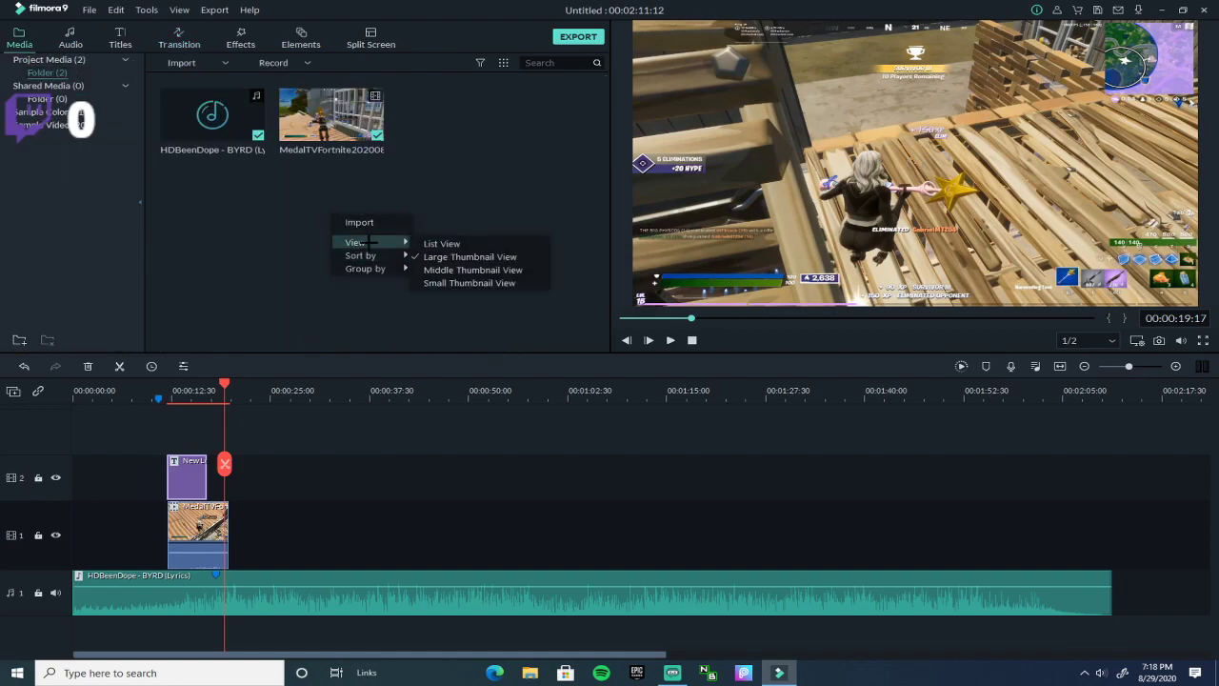
{"action": "left_click", "coordinate": [370, 221]}
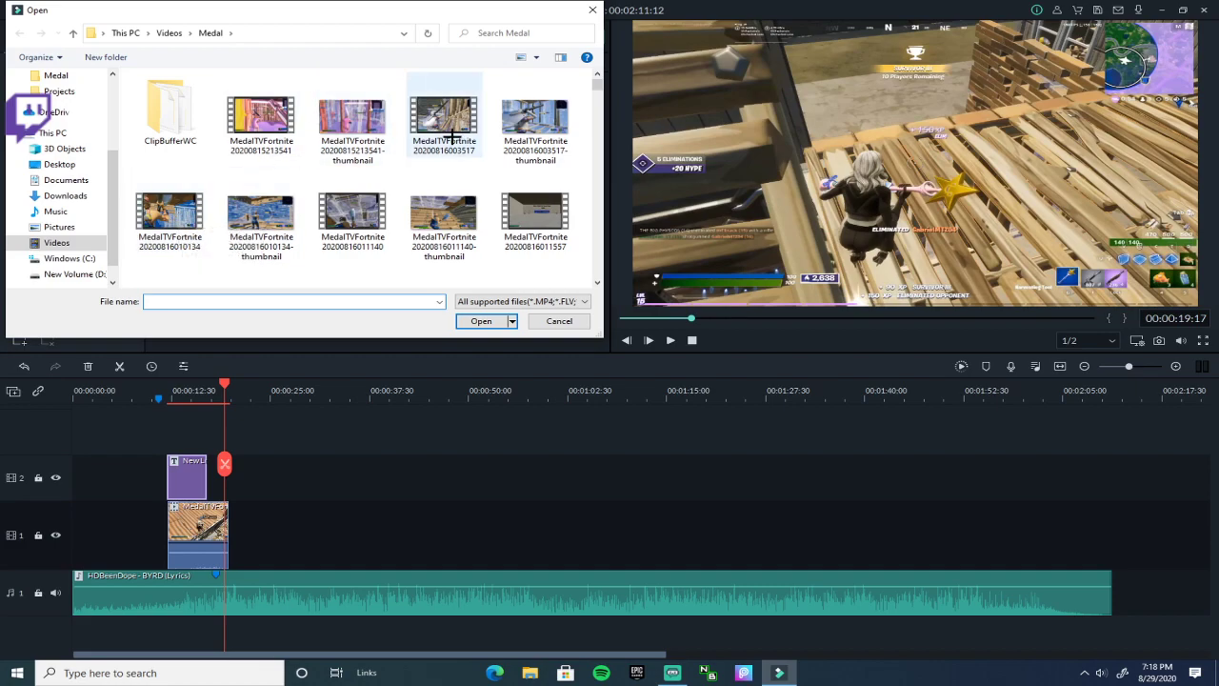
{"action": "scroll", "coordinate": [453, 162], "scroll_direction": "down", "scroll_amount": 8}
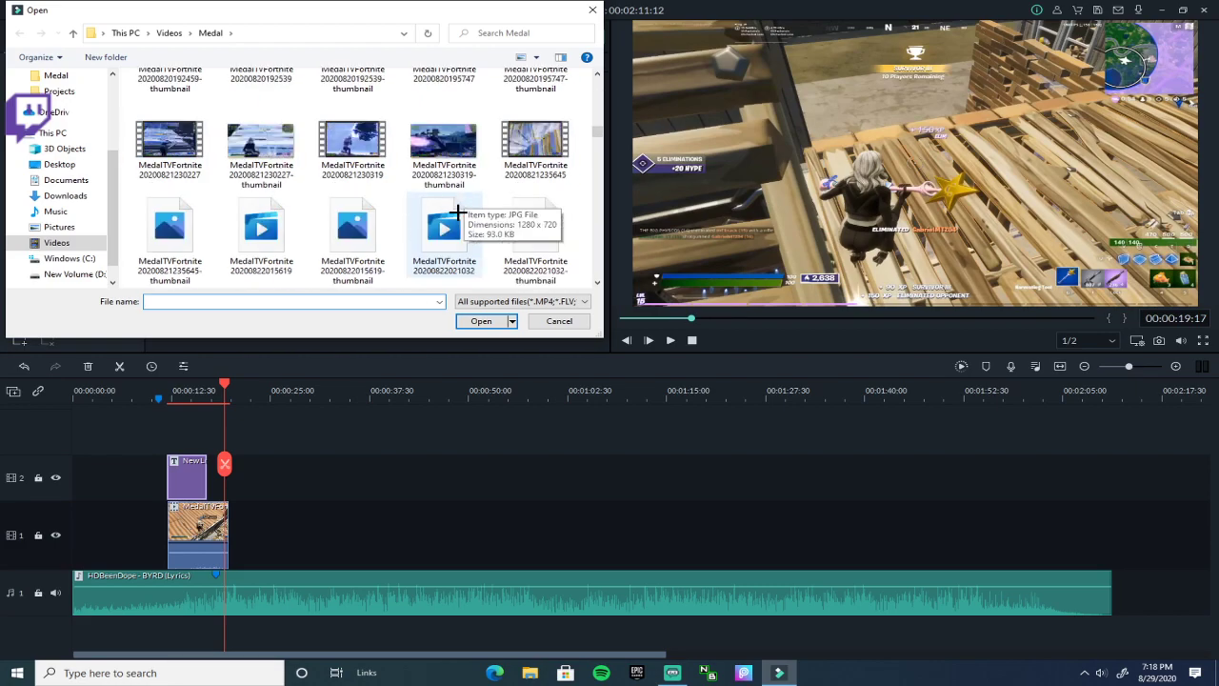
{"action": "scroll", "coordinate": [458, 211], "scroll_direction": "down", "scroll_amount": 10}
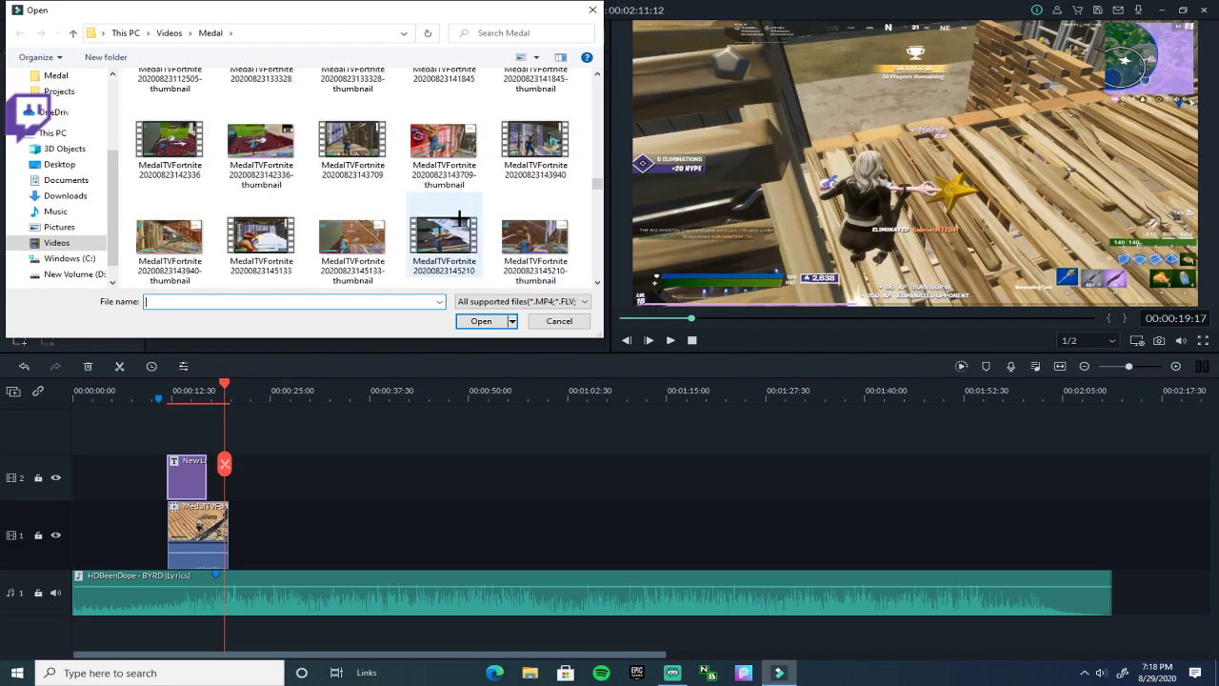
{"action": "scroll", "coordinate": [458, 224], "scroll_direction": "down", "scroll_amount": 8}
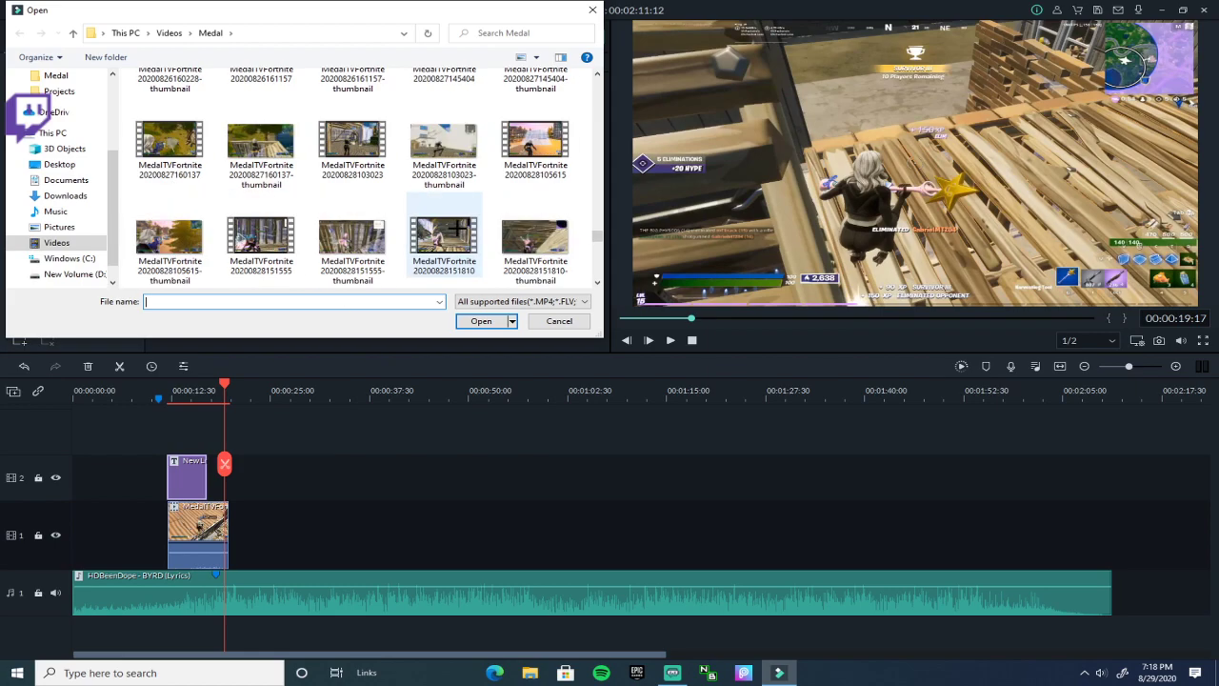
{"action": "scroll", "coordinate": [457, 232], "scroll_direction": "down", "scroll_amount": 6}
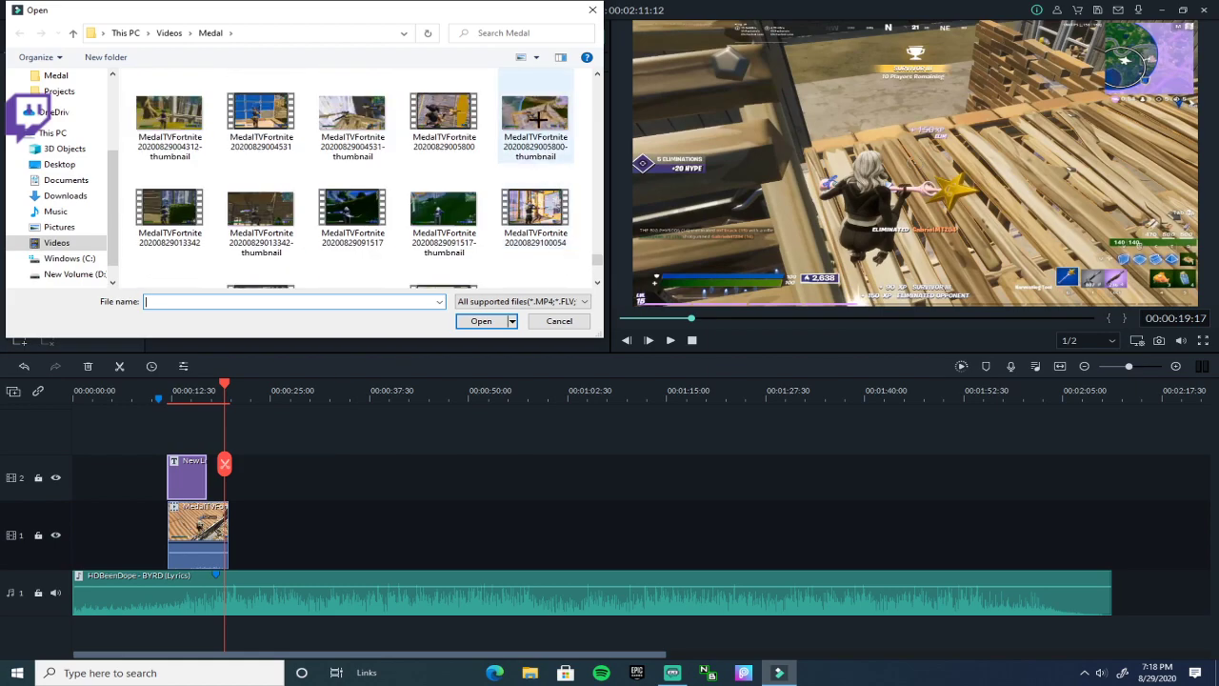
{"action": "double_click", "coordinate": [548, 205]}
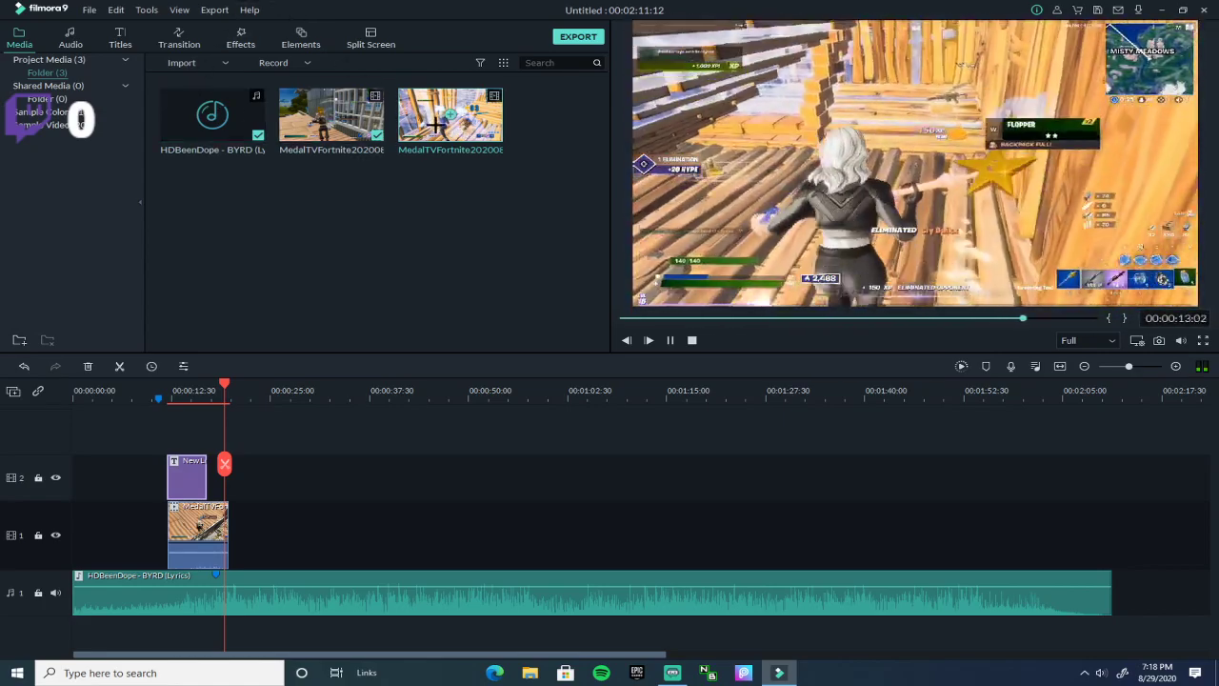
- Put the new MedalTVFortnite clip on track 1, trim its start, snap it after the first clip, and play
{"action": "left_click_drag", "start_coordinate": [489, 91], "coordinate": [239, 538]}
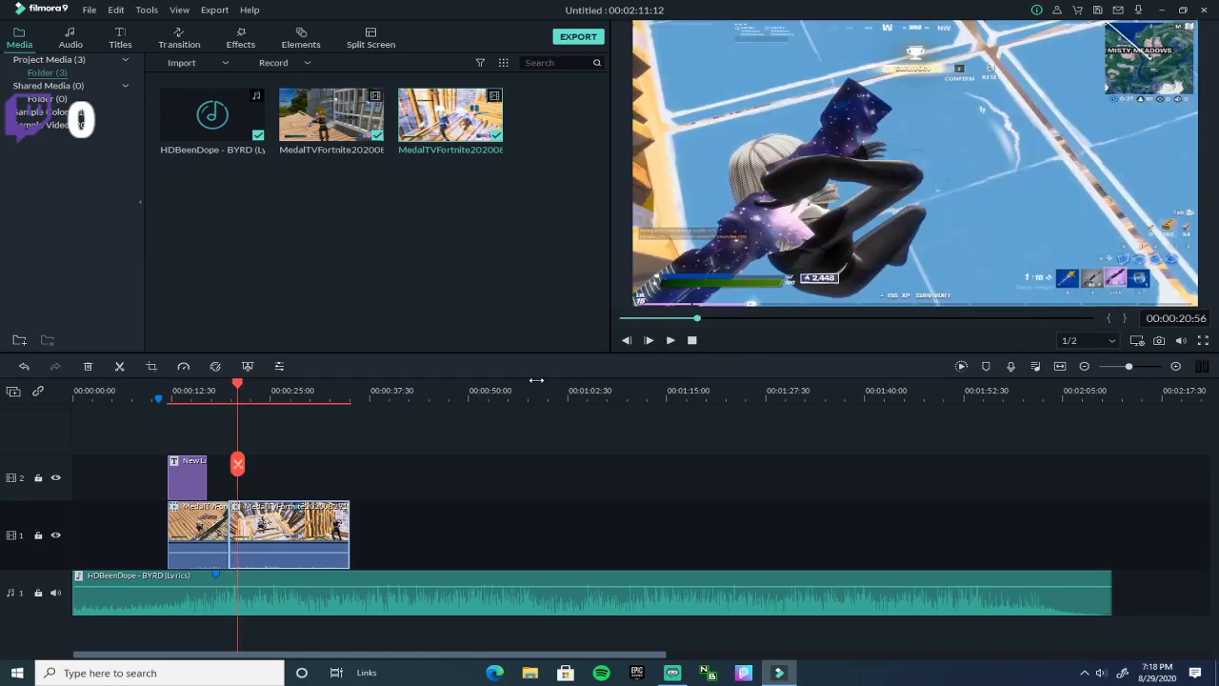
{"action": "left_click_drag", "start_coordinate": [230, 526], "coordinate": [244, 526]}
{"action": "mouse_move", "coordinate": [259, 527]}
{"action": "left_mouse_down"}
{"action": "mouse_move", "coordinate": [288, 540]}
{"action": "mouse_move", "coordinate": [275, 532]}
{"action": "left_mouse_up"}
{"action": "left_click_drag", "start_coordinate": [235, 388], "coordinate": [210, 400]}
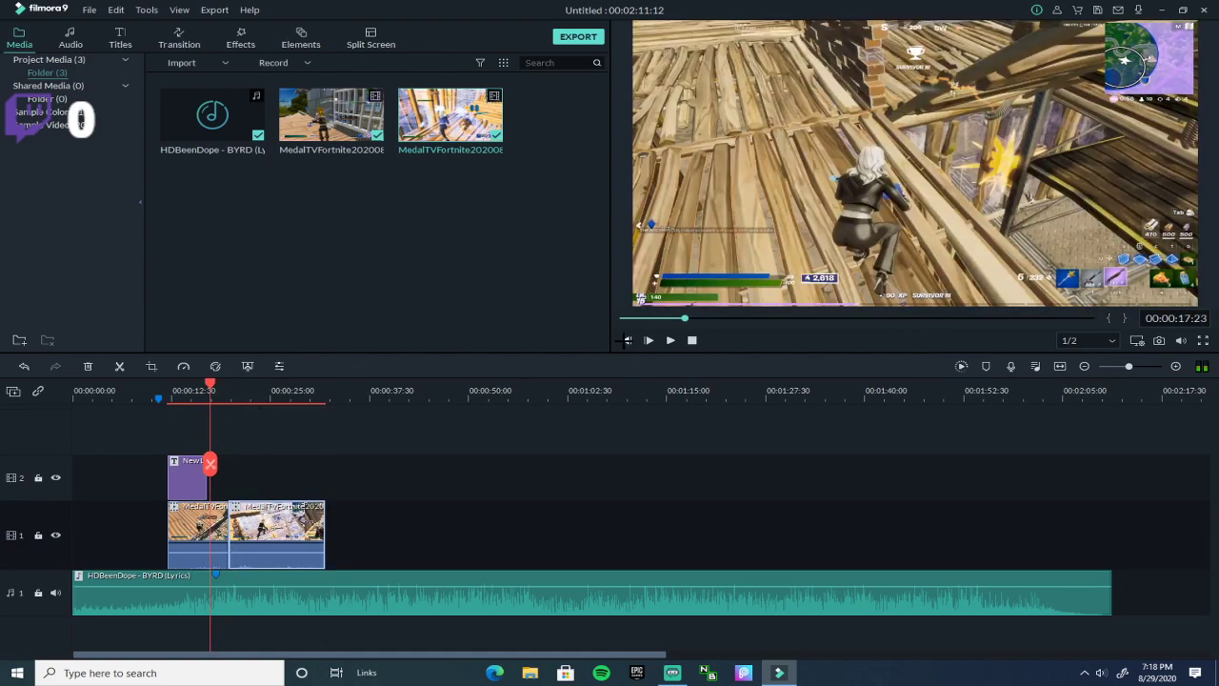
{"action": "left_click_drag", "start_coordinate": [210, 384], "coordinate": [167, 394]}
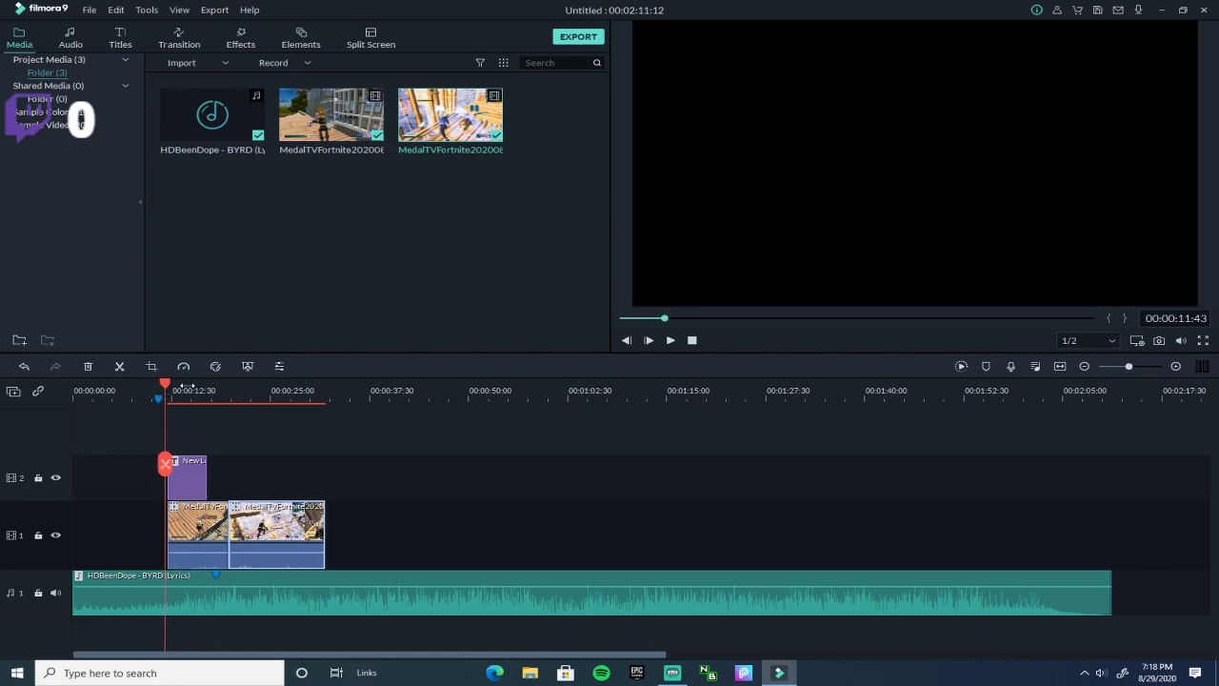
{"action": "left_click", "coordinate": [671, 340]}
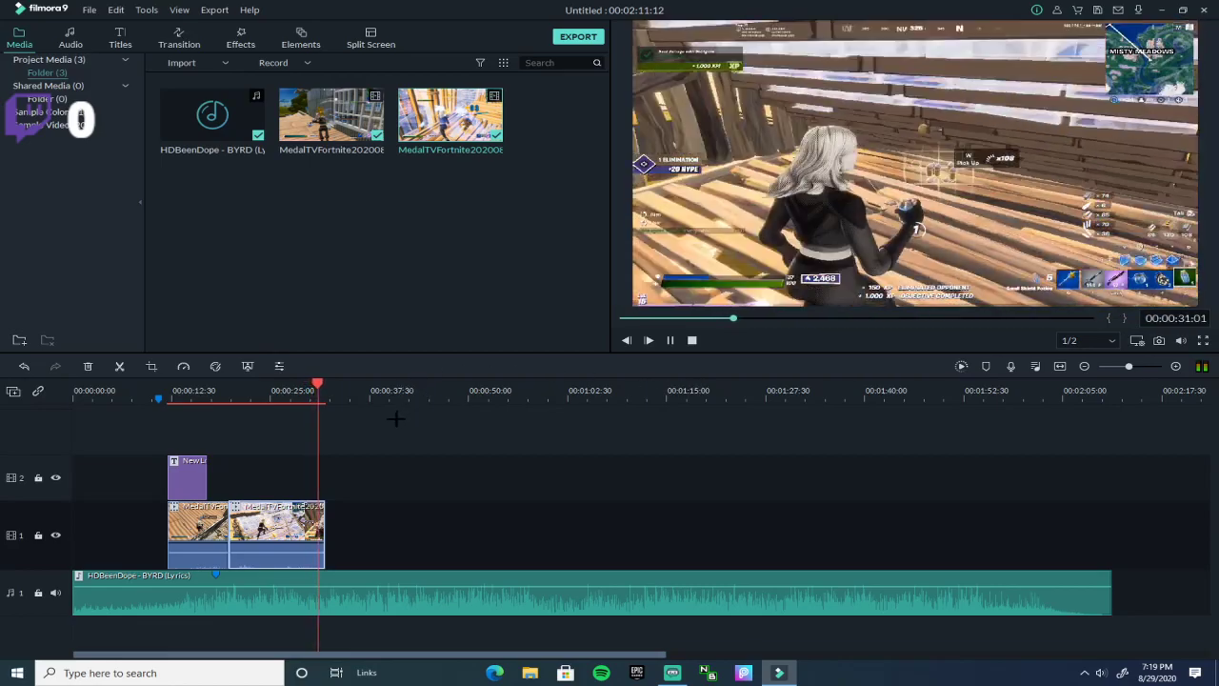
- Stop playback, scrub through the subscribe title and clip join, then show the Transitions library
{"action": "left_click", "coordinate": [669, 340]}
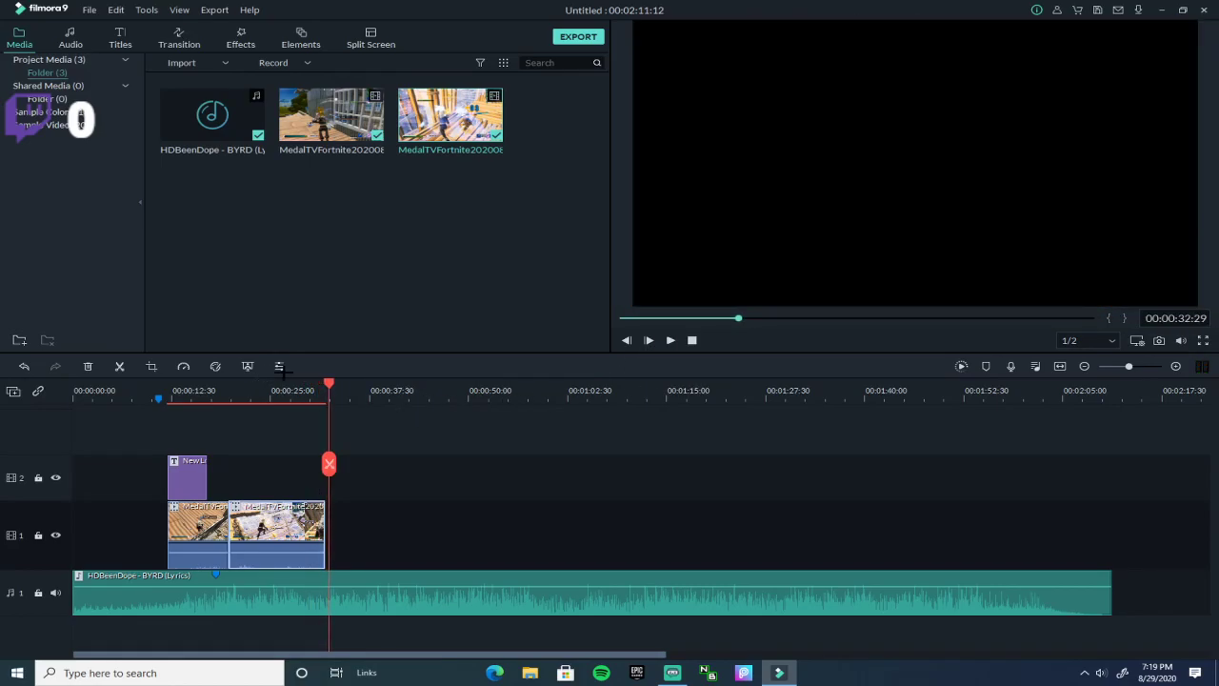
{"action": "left_click_drag", "start_coordinate": [328, 385], "coordinate": [189, 386]}
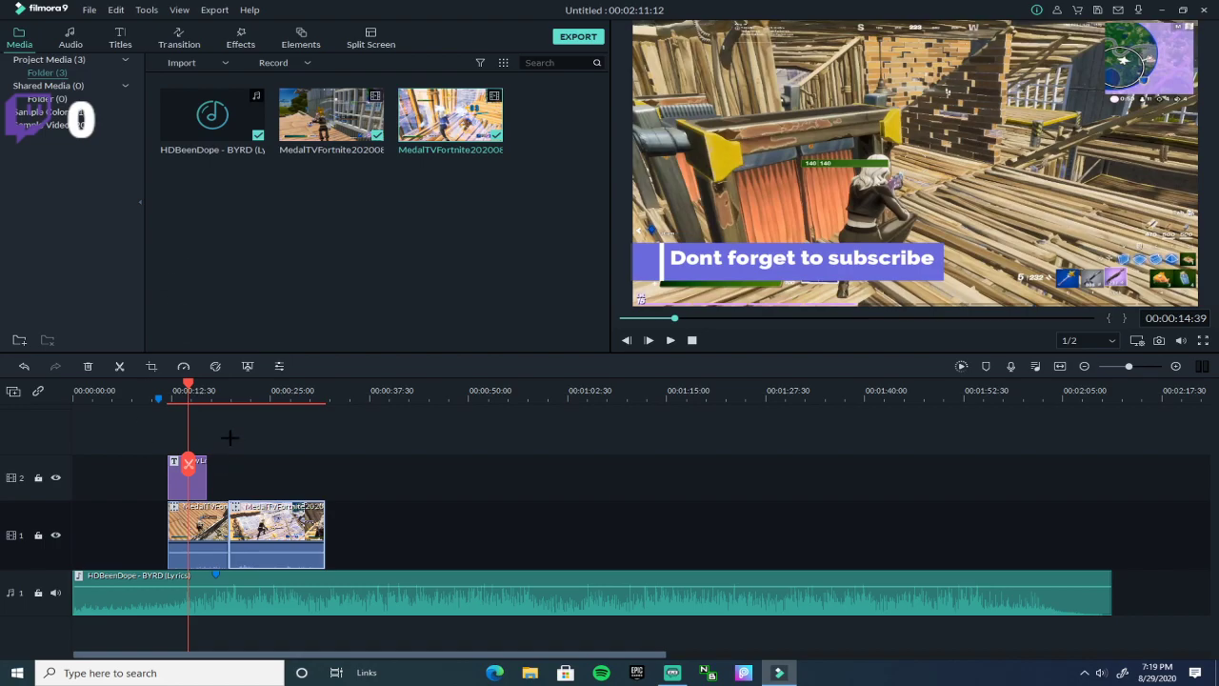
{"action": "left_click_drag", "start_coordinate": [187, 381], "coordinate": [217, 381]}
{"action": "left_click", "coordinate": [183, 37]}
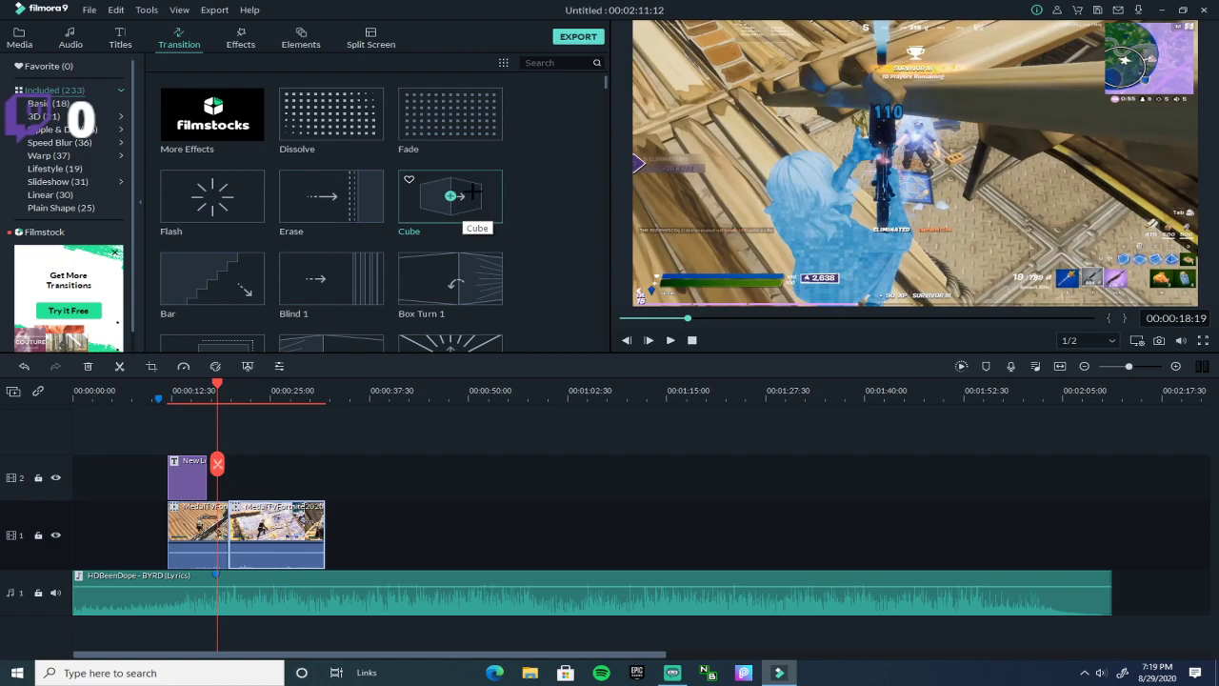
- Drop the Cube transition on the cut between the two clips and play it back twice
{"action": "left_click_drag", "start_coordinate": [563, 270], "coordinate": [238, 533]}
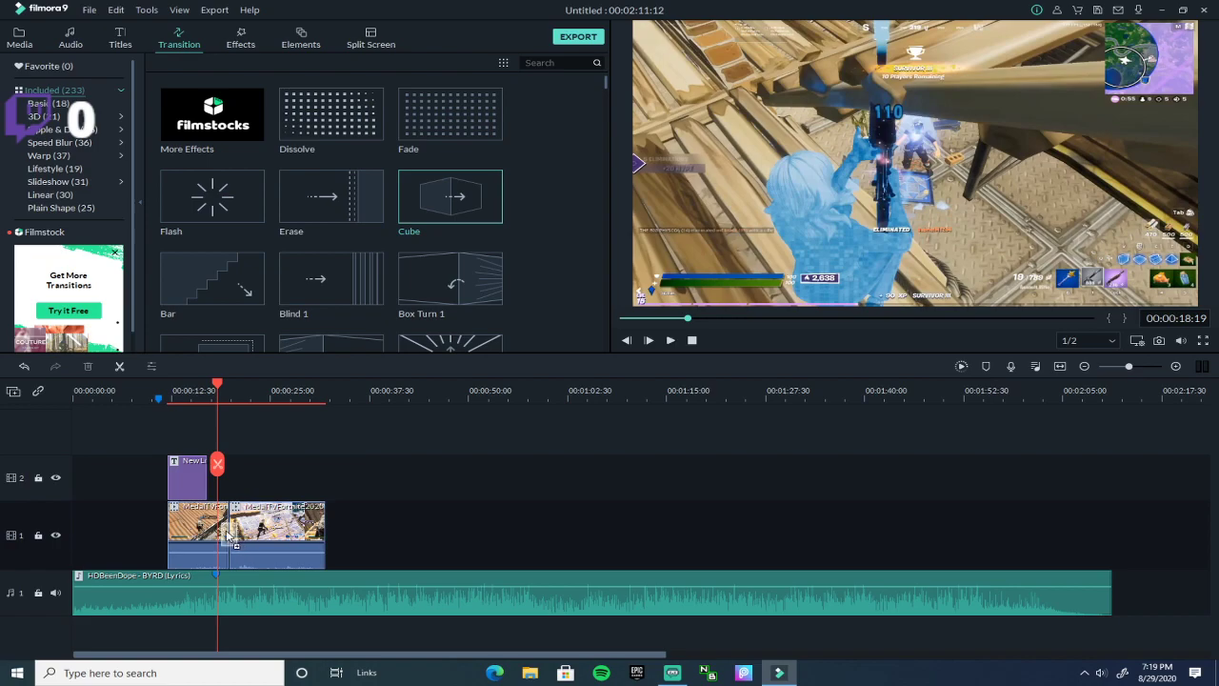
{"action": "left_click_drag", "start_coordinate": [226, 538], "coordinate": [228, 535]}
{"action": "left_click_drag", "start_coordinate": [225, 385], "coordinate": [197, 388]}
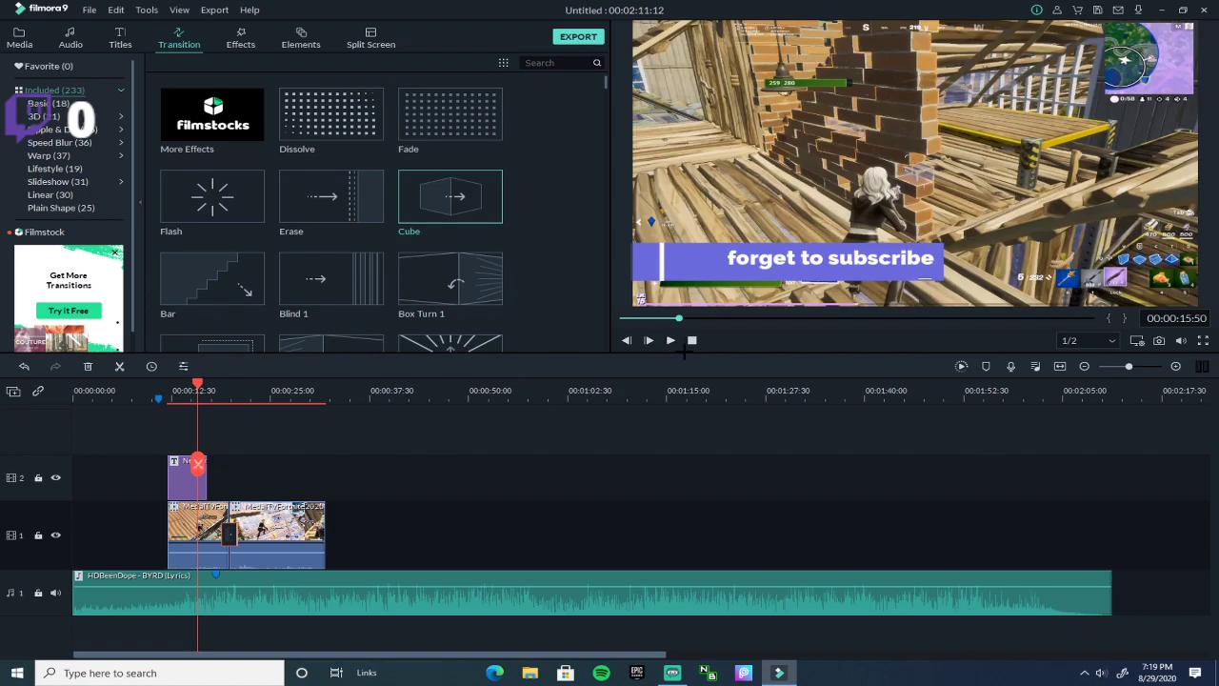
{"action": "left_click", "coordinate": [670, 340]}
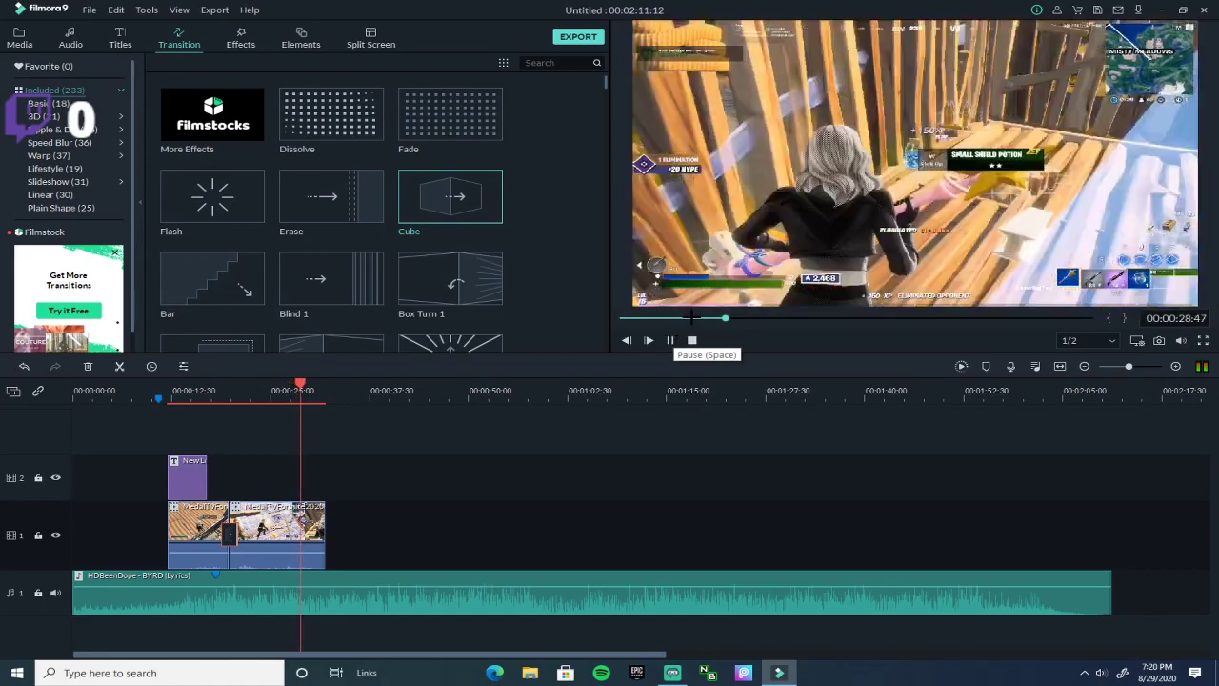
{"action": "left_click", "coordinate": [672, 340]}
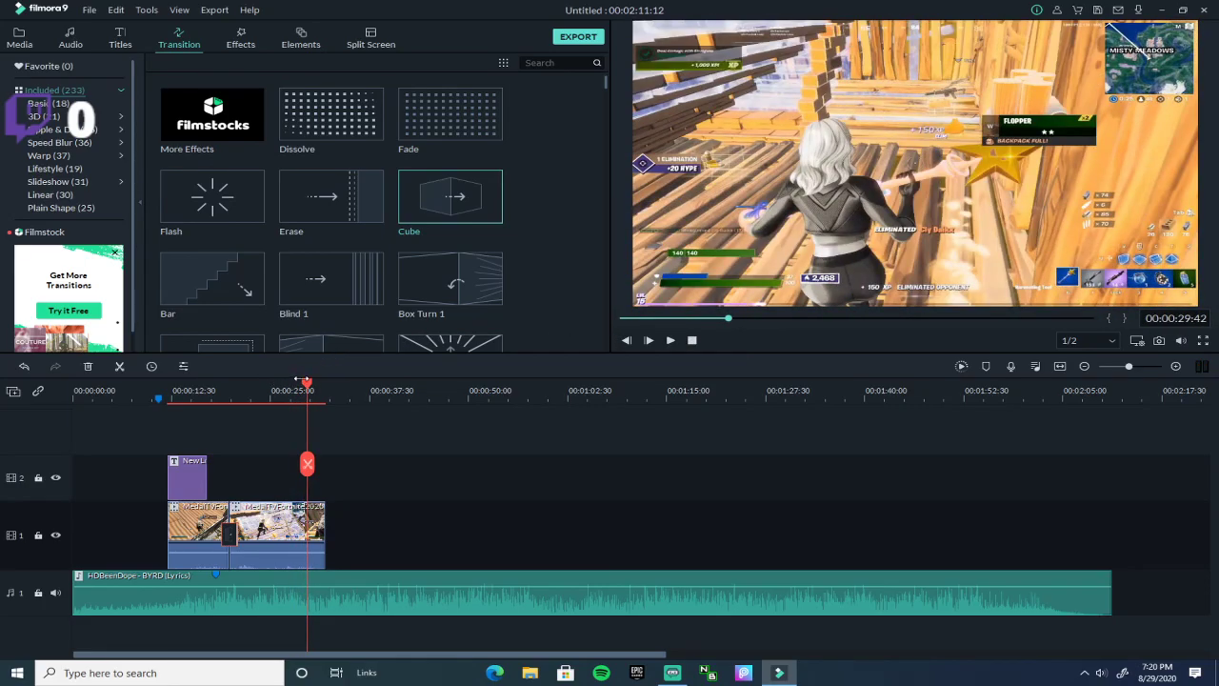
{"action": "left_click_drag", "start_coordinate": [303, 381], "coordinate": [209, 386]}
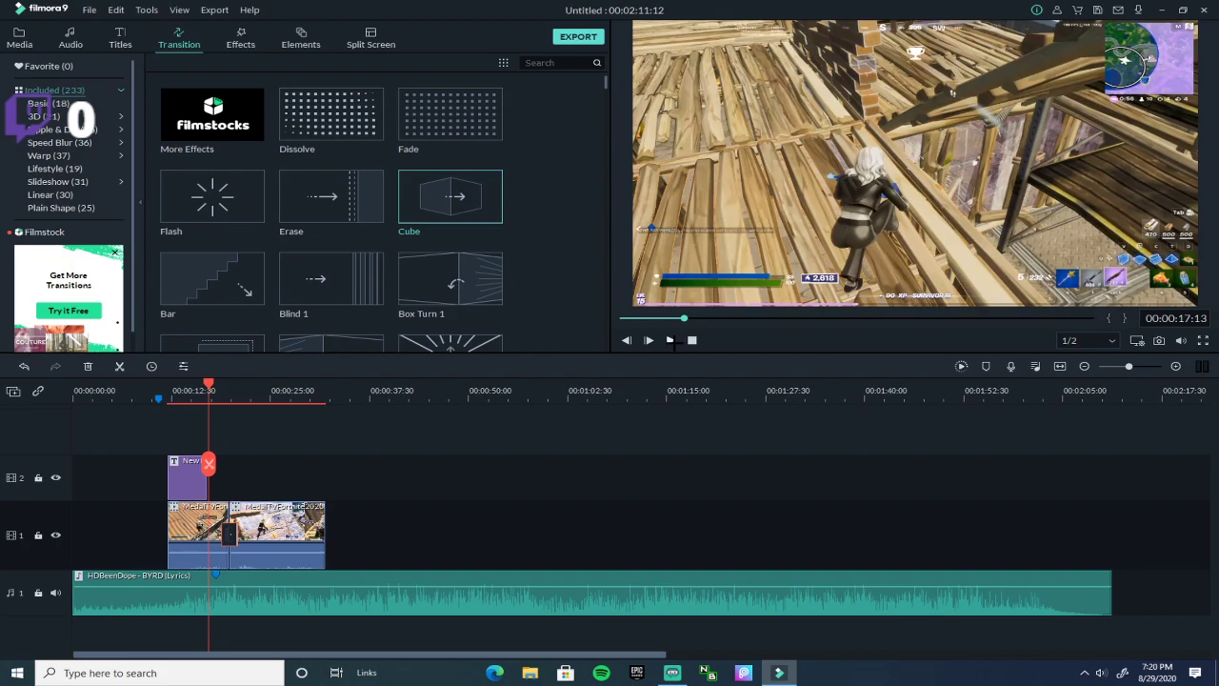
{"action": "left_click", "coordinate": [671, 340]}
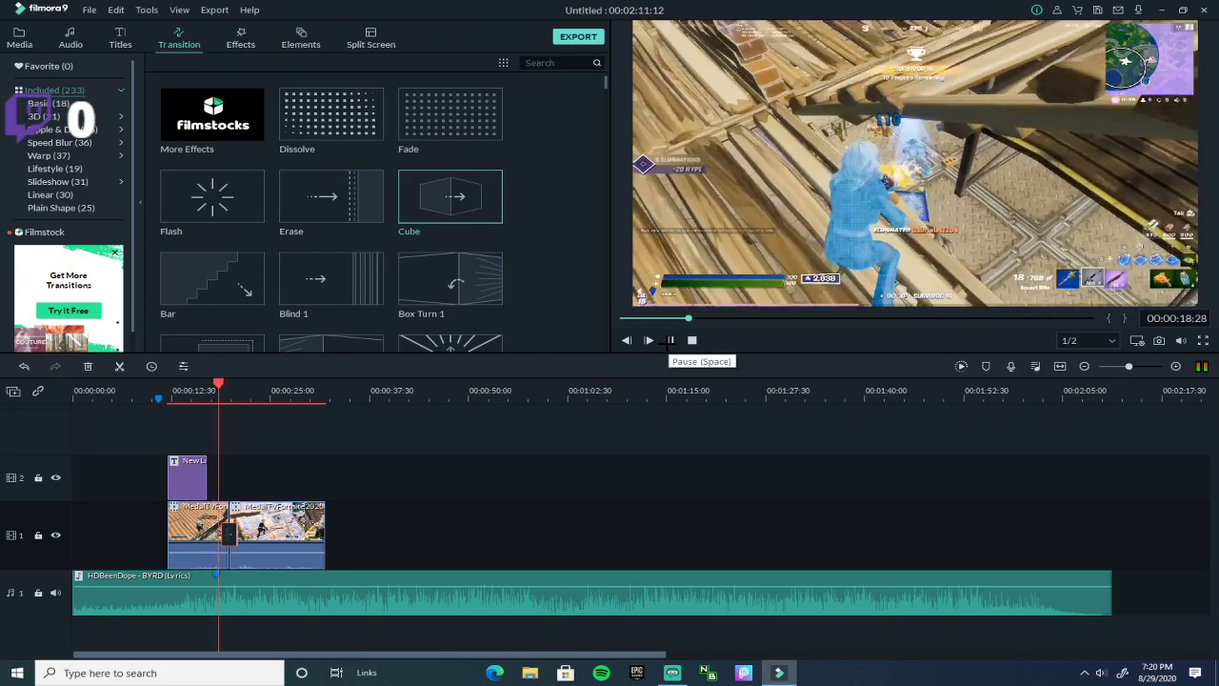
{"action": "left_click", "coordinate": [671, 341]}
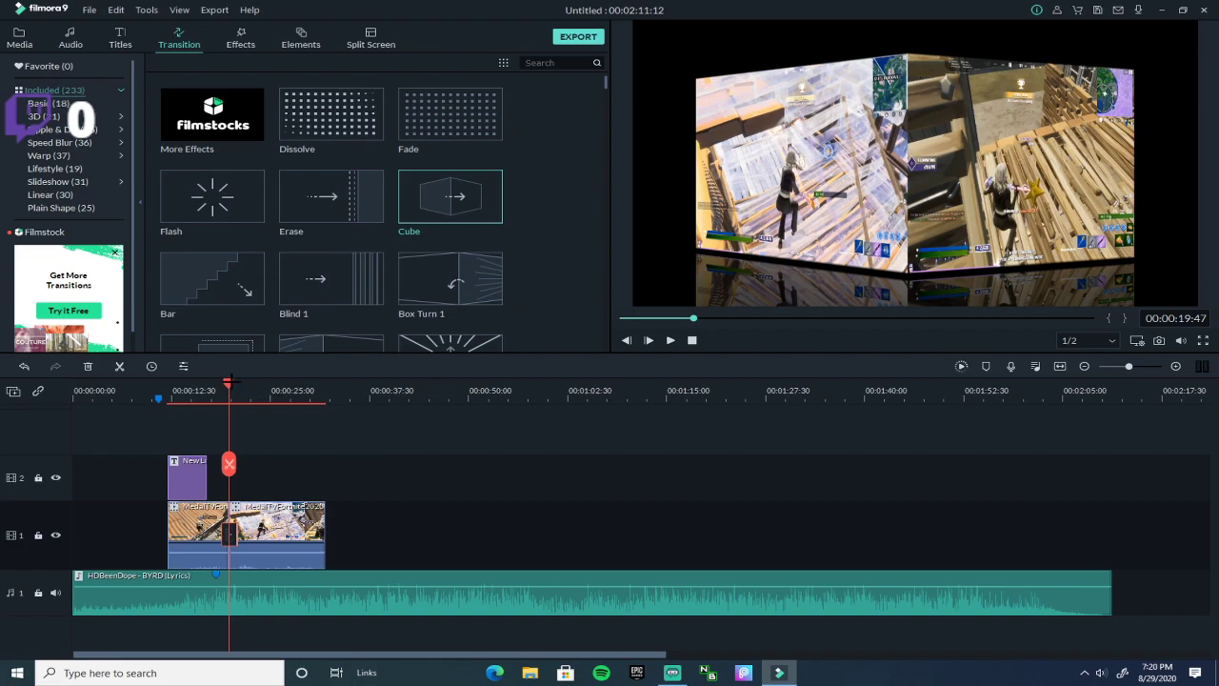
{"action": "left_click_drag", "start_coordinate": [228, 383], "coordinate": [184, 385]}
- Delete the Cube transition and drop Orb Twist 4 onto the cut between the clips
{"action": "right_click", "coordinate": [226, 536]}
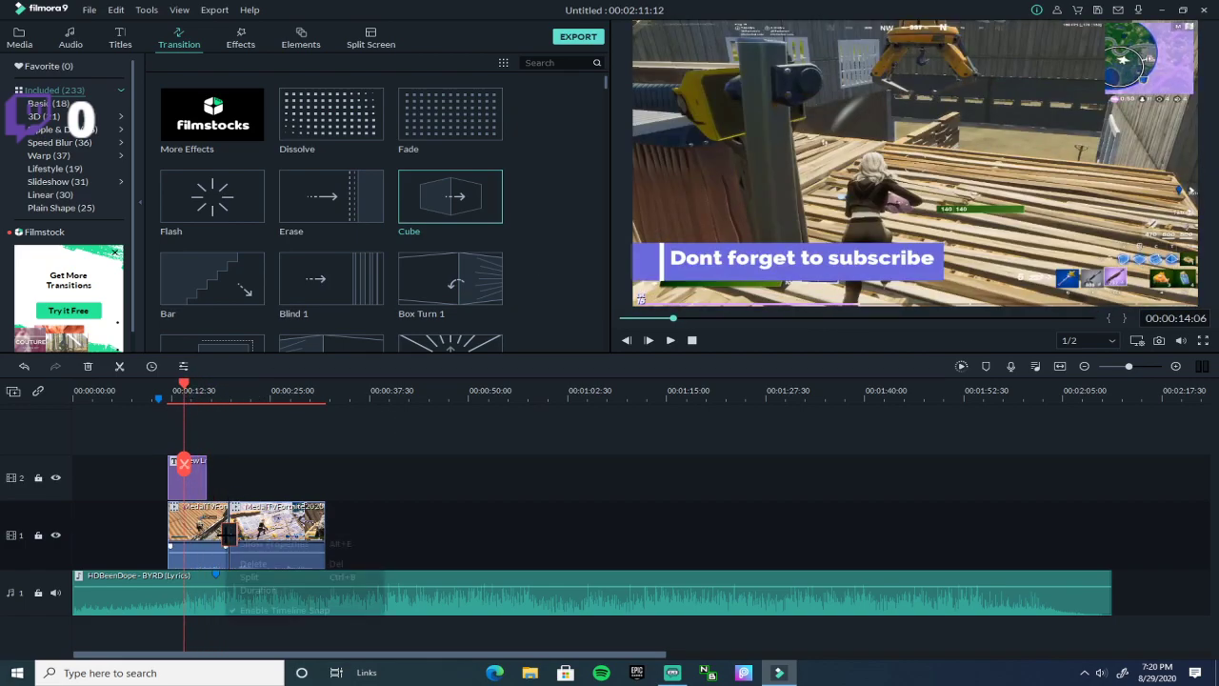
{"action": "left_click", "coordinate": [253, 563]}
{"action": "scroll", "coordinate": [450, 249], "scroll_direction": "down", "scroll_amount": 5}
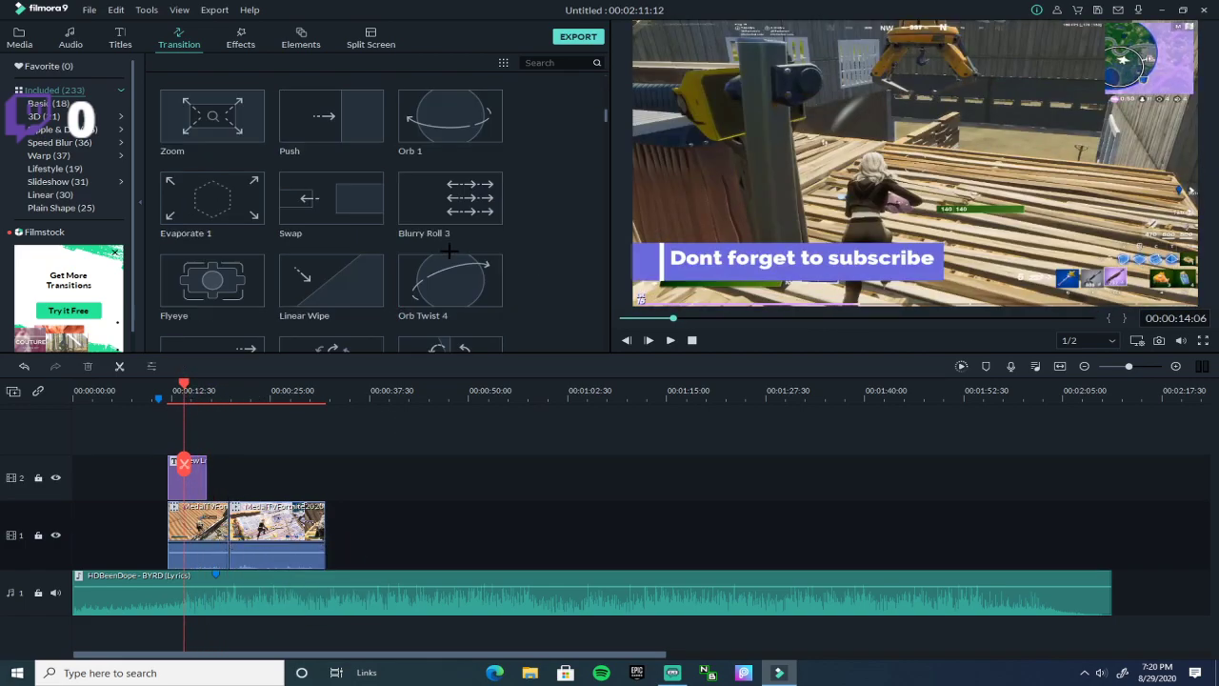
{"action": "left_click_drag", "start_coordinate": [455, 303], "coordinate": [228, 531]}
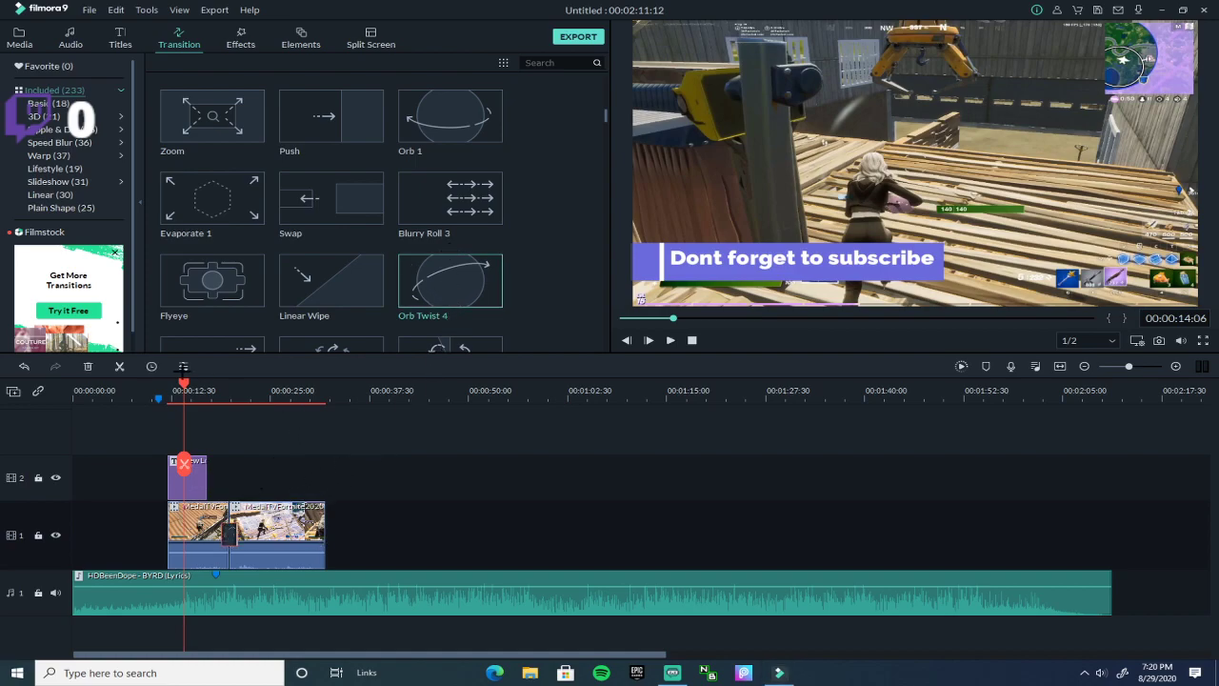
- Play back the Orb Twist 4 transition from just before it, around 00:00:20:15
{"action": "left_click_drag", "start_coordinate": [183, 388], "coordinate": [219, 390]}
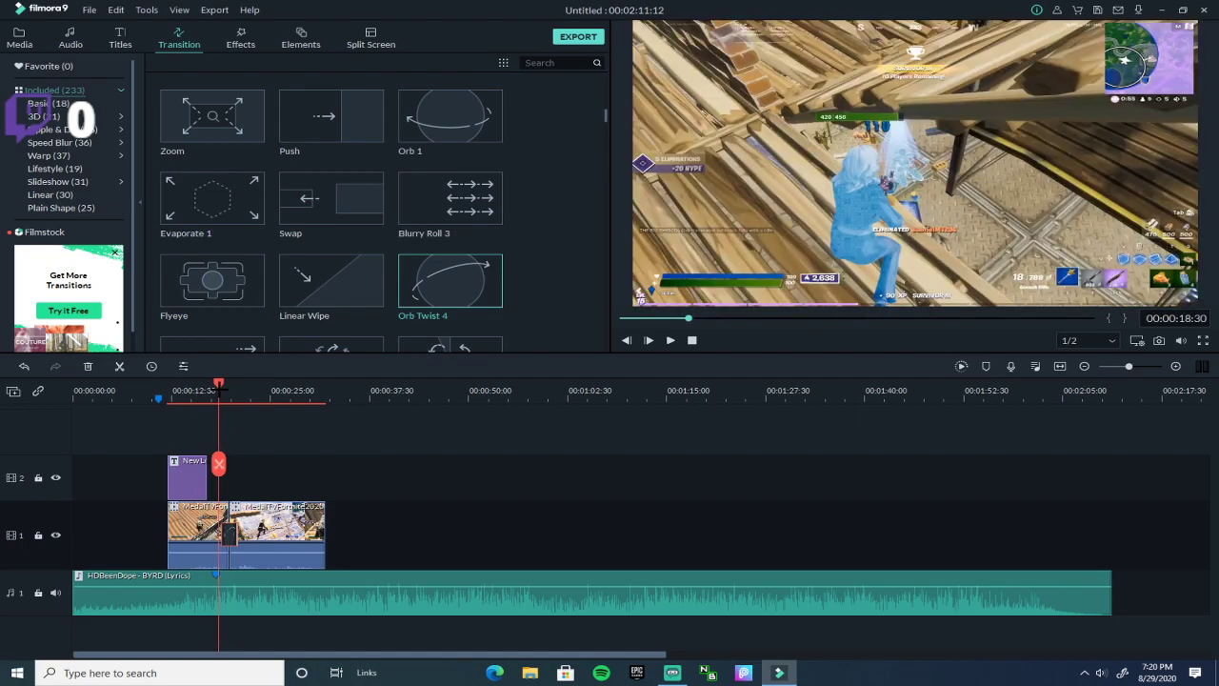
{"action": "left_click", "coordinate": [671, 340]}
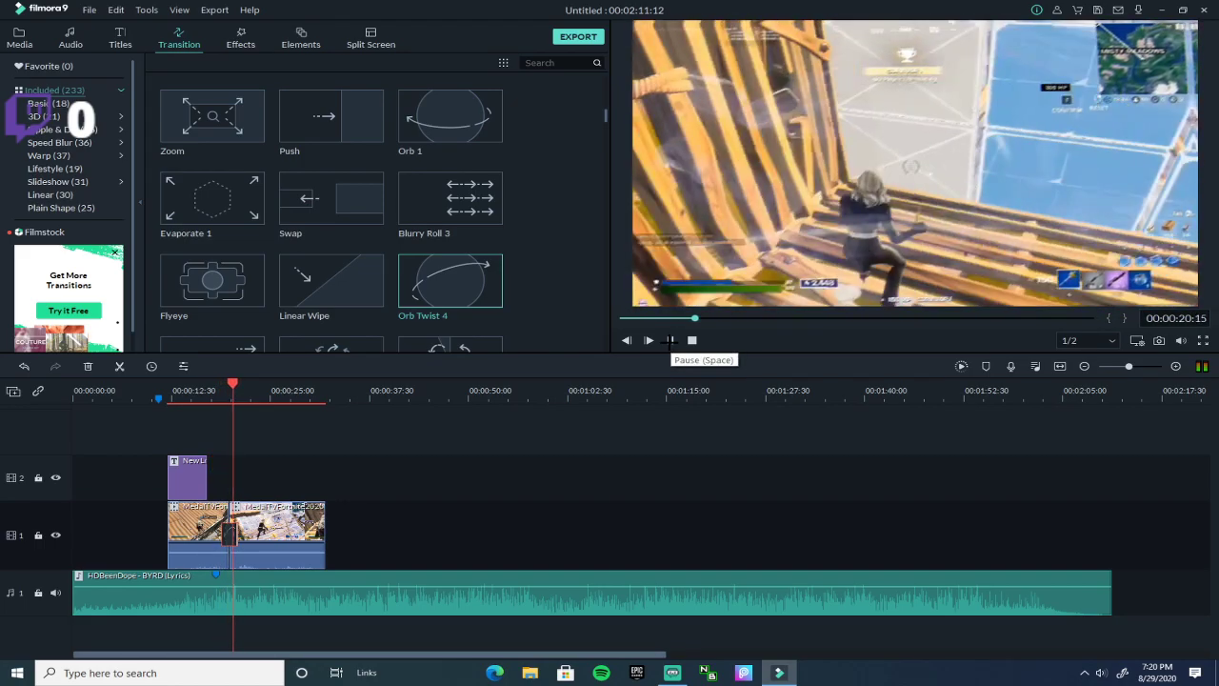
{"action": "left_click", "coordinate": [670, 340]}
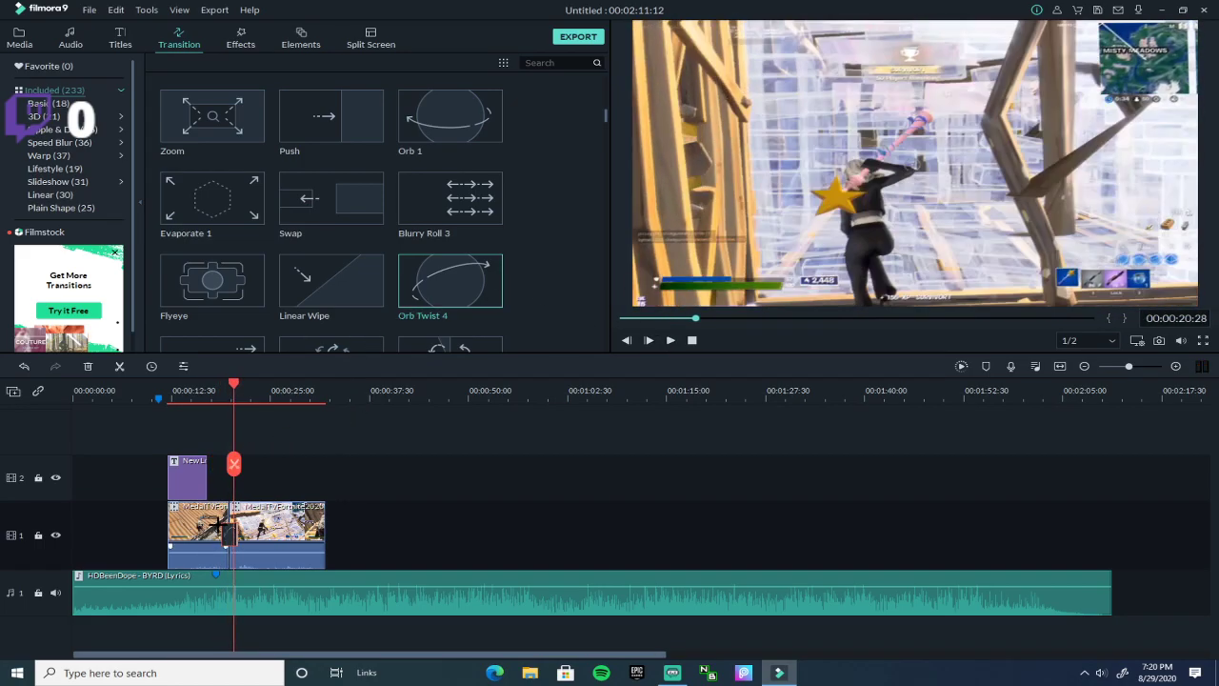
{"action": "right_click", "coordinate": [229, 534]}
{"action": "left_click", "coordinate": [245, 555]}
{"action": "scroll", "coordinate": [248, 278], "scroll_direction": "down", "scroll_amount": 5}
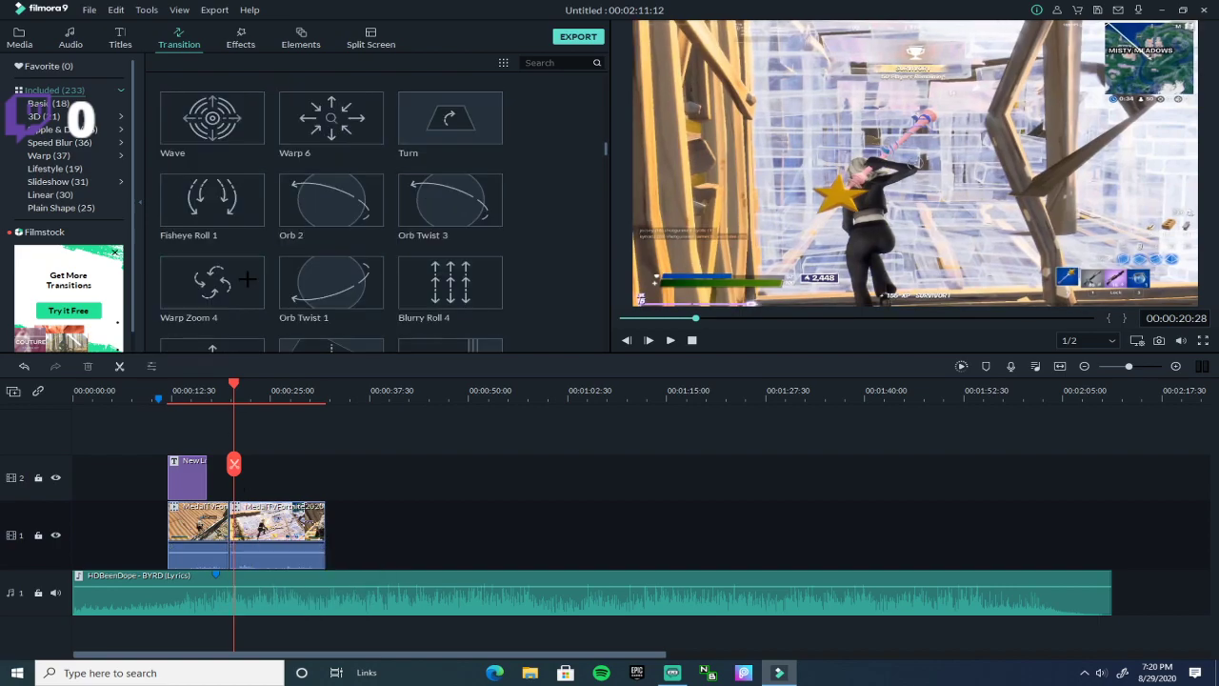
{"action": "scroll", "coordinate": [248, 278], "scroll_direction": "down", "scroll_amount": 3}
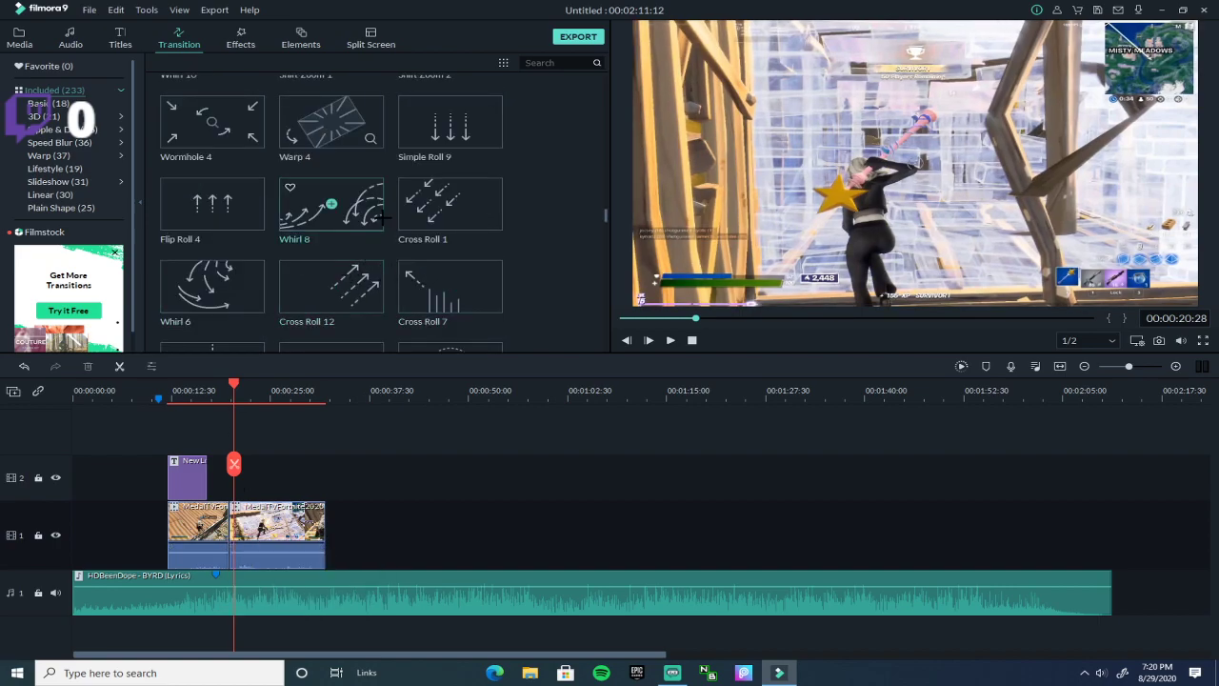
{"action": "scroll", "coordinate": [343, 198], "scroll_direction": "down", "scroll_amount": 3}
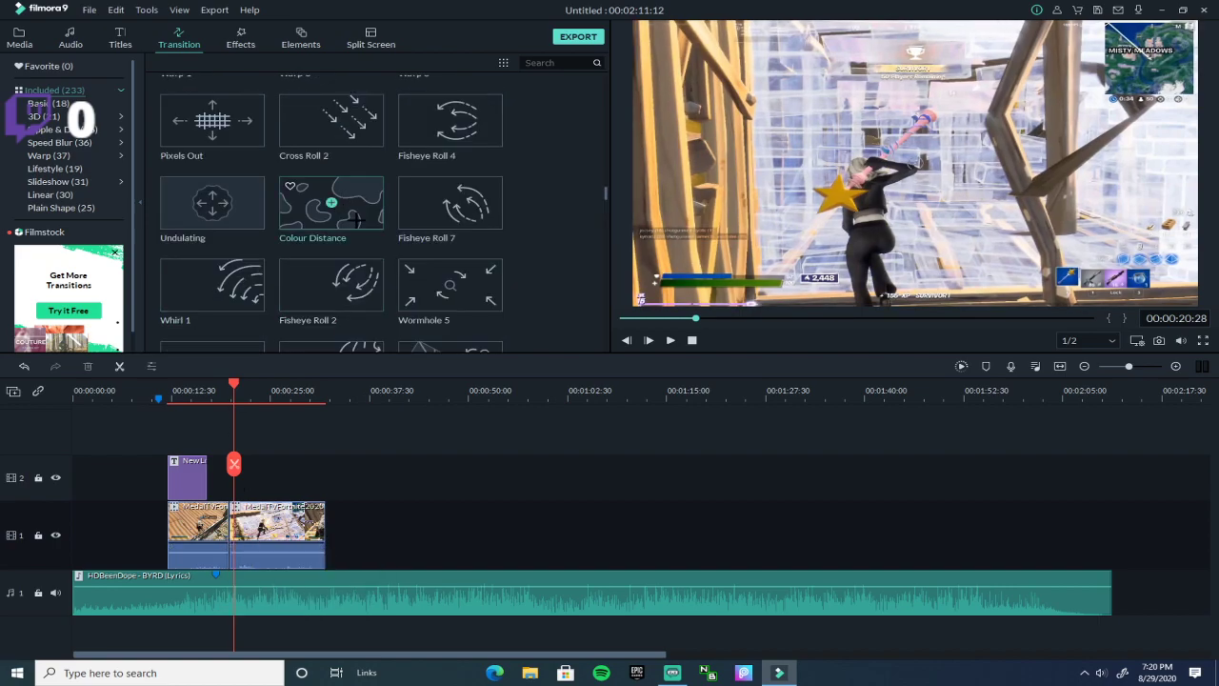
{"action": "left_click_drag", "start_coordinate": [354, 215], "coordinate": [229, 530]}
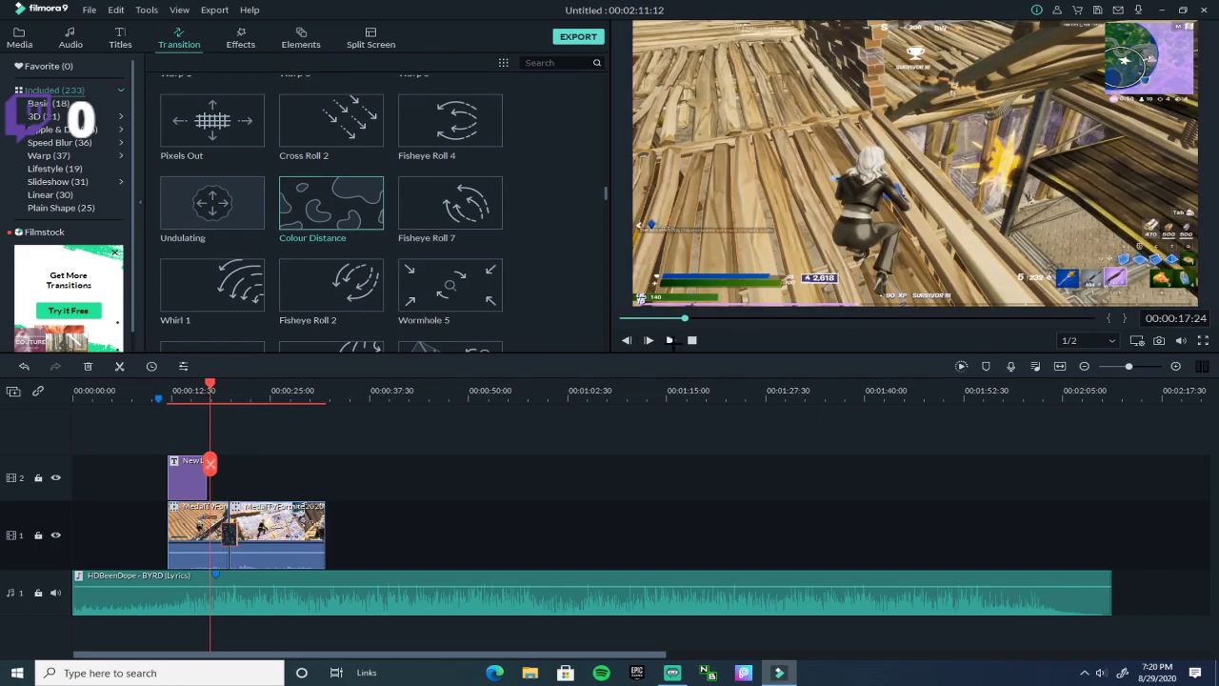
{"action": "left_click", "coordinate": [670, 340]}
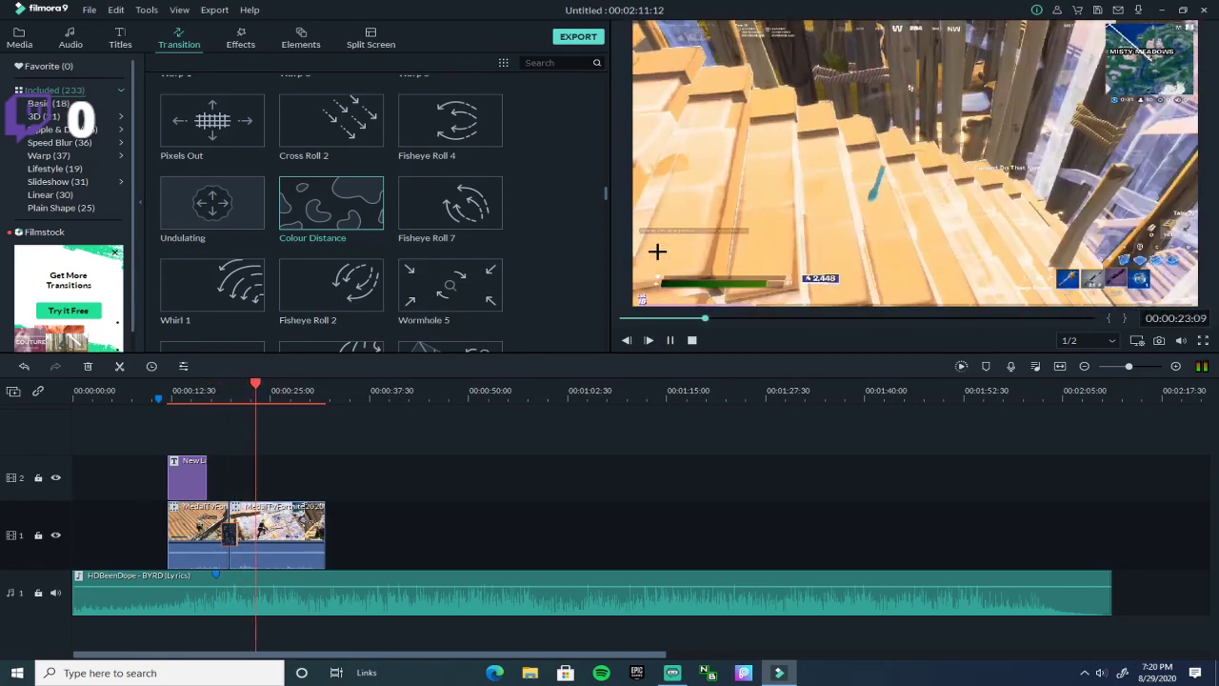
{"action": "left_click", "coordinate": [349, 464]}
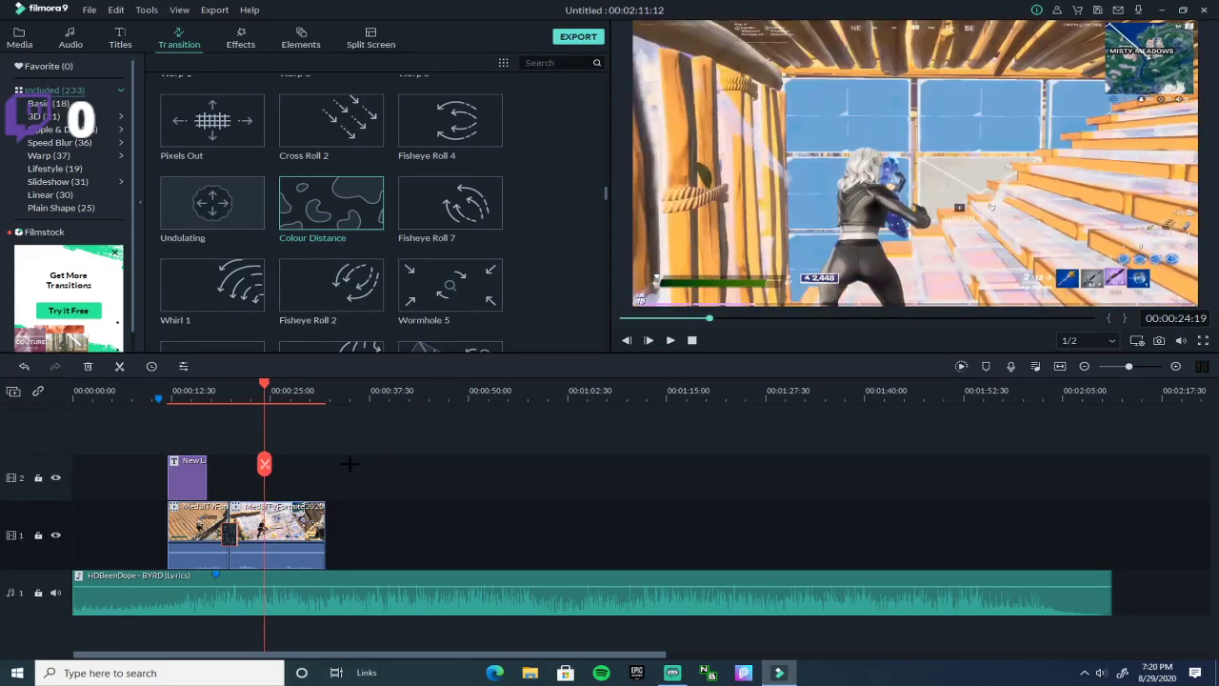
- Find Whirl 2 in the Transition grid and place it at the join between the gameplay clips
{"action": "right_click", "coordinate": [232, 529]}
{"action": "key", "text": "Escape"}
{"action": "scroll", "coordinate": [419, 220], "scroll_direction": "down", "scroll_amount": 3}
{"action": "scroll", "coordinate": [420, 220], "scroll_direction": "down", "scroll_amount": 10}
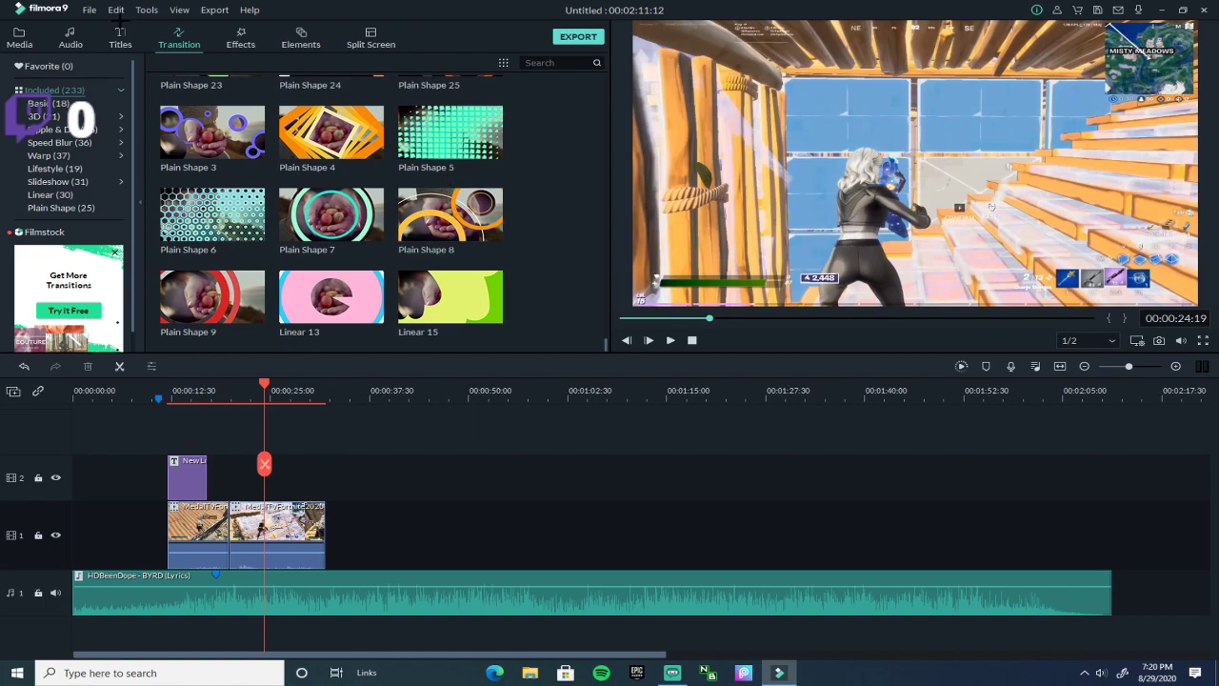
{"action": "scroll", "coordinate": [178, 196], "scroll_direction": "up", "scroll_amount": 10}
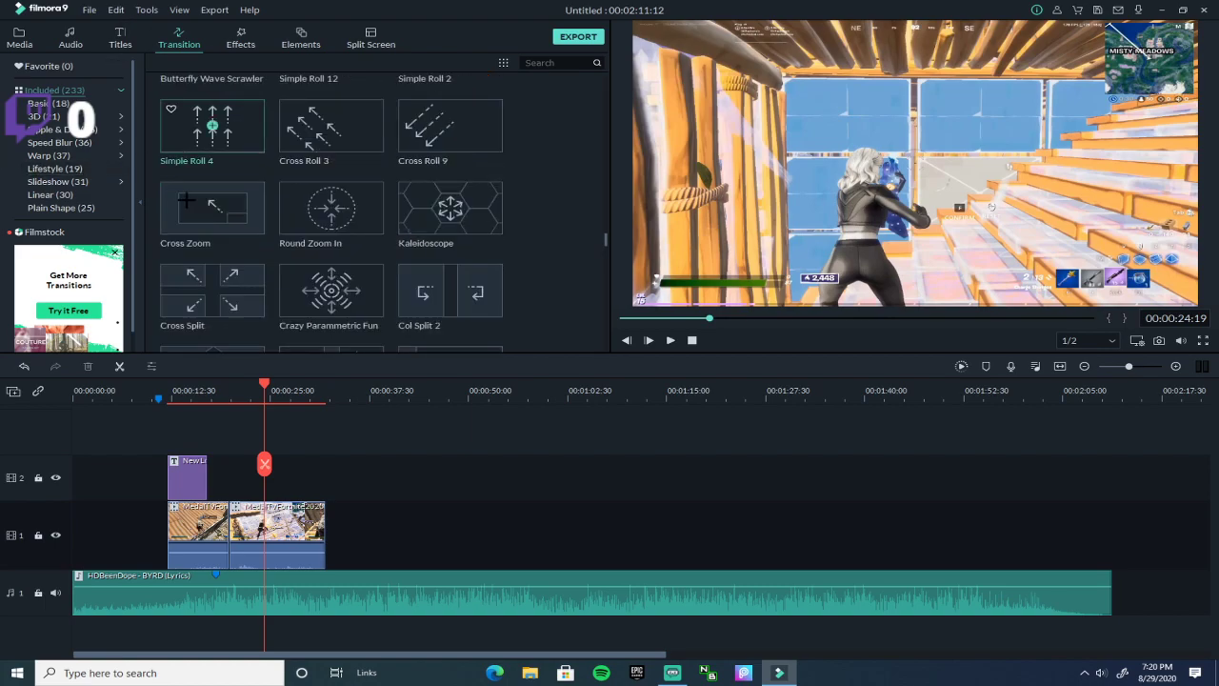
{"action": "scroll", "coordinate": [254, 175], "scroll_direction": "up", "scroll_amount": 3}
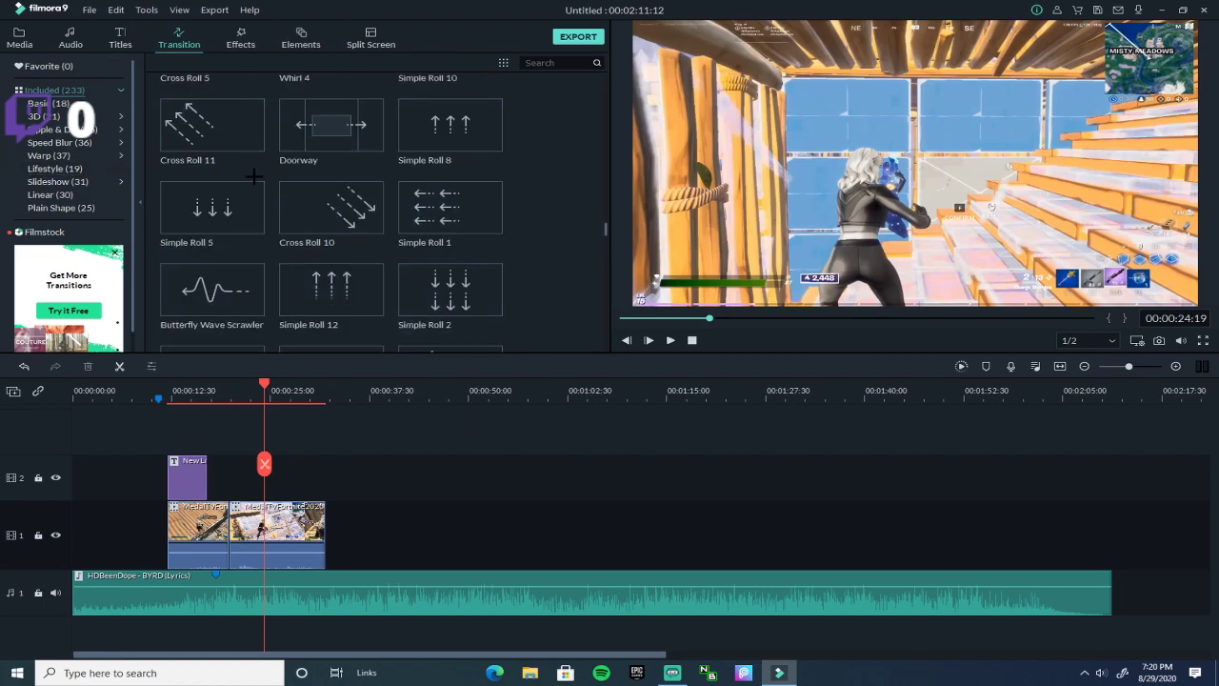
{"action": "scroll", "coordinate": [376, 200], "scroll_direction": "down", "scroll_amount": 5}
{"action": "left_click", "coordinate": [372, 203]}
{"action": "scroll", "coordinate": [362, 214], "scroll_direction": "down", "scroll_amount": 8}
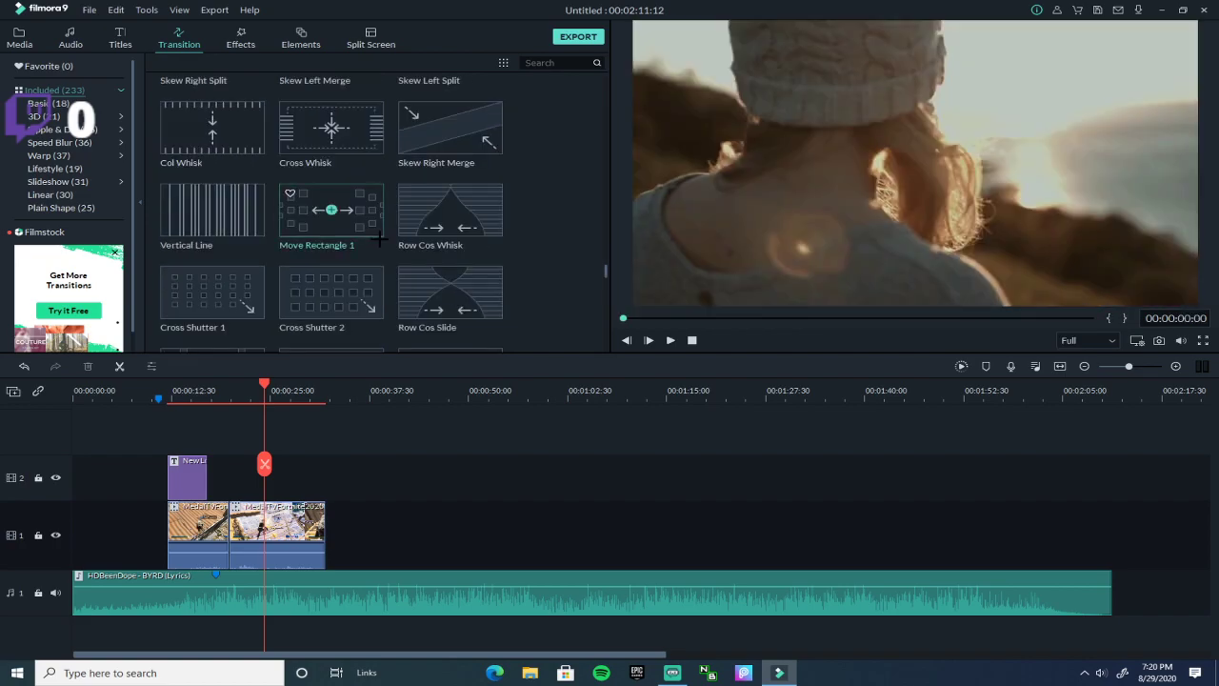
{"action": "scroll", "coordinate": [377, 224], "scroll_direction": "up", "scroll_amount": 12}
{"action": "scroll", "coordinate": [386, 233], "scroll_direction": "up", "scroll_amount": 3}
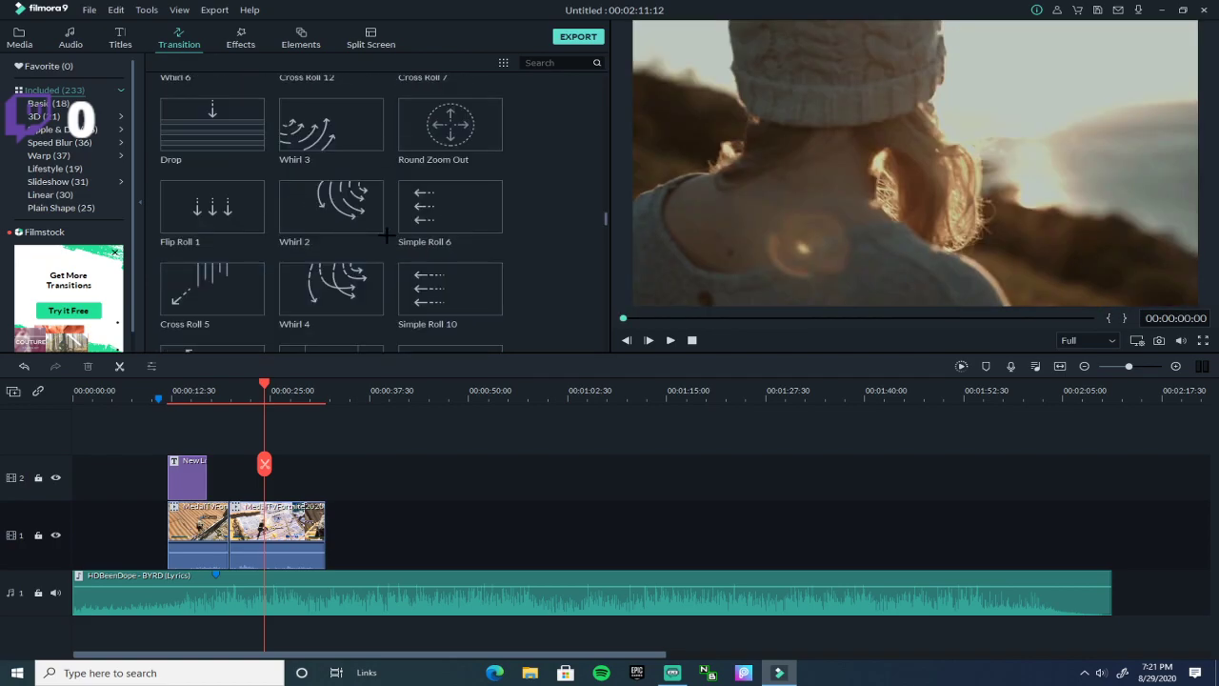
{"action": "left_click_drag", "start_coordinate": [292, 446], "coordinate": [227, 524]}
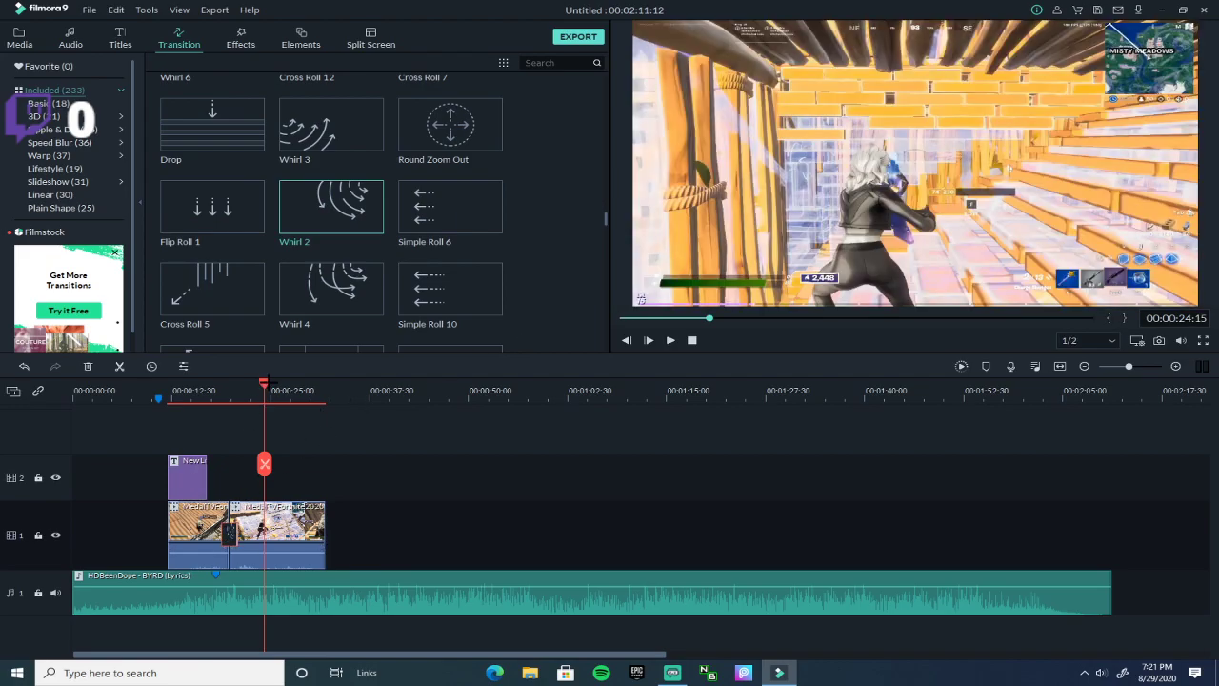
- Play and scrub through the Whirl 2 swirl around 00:00:19–00:00:20:09
{"action": "left_click_drag", "start_coordinate": [265, 383], "coordinate": [206, 390]}
{"action": "left_click", "coordinate": [671, 341]}
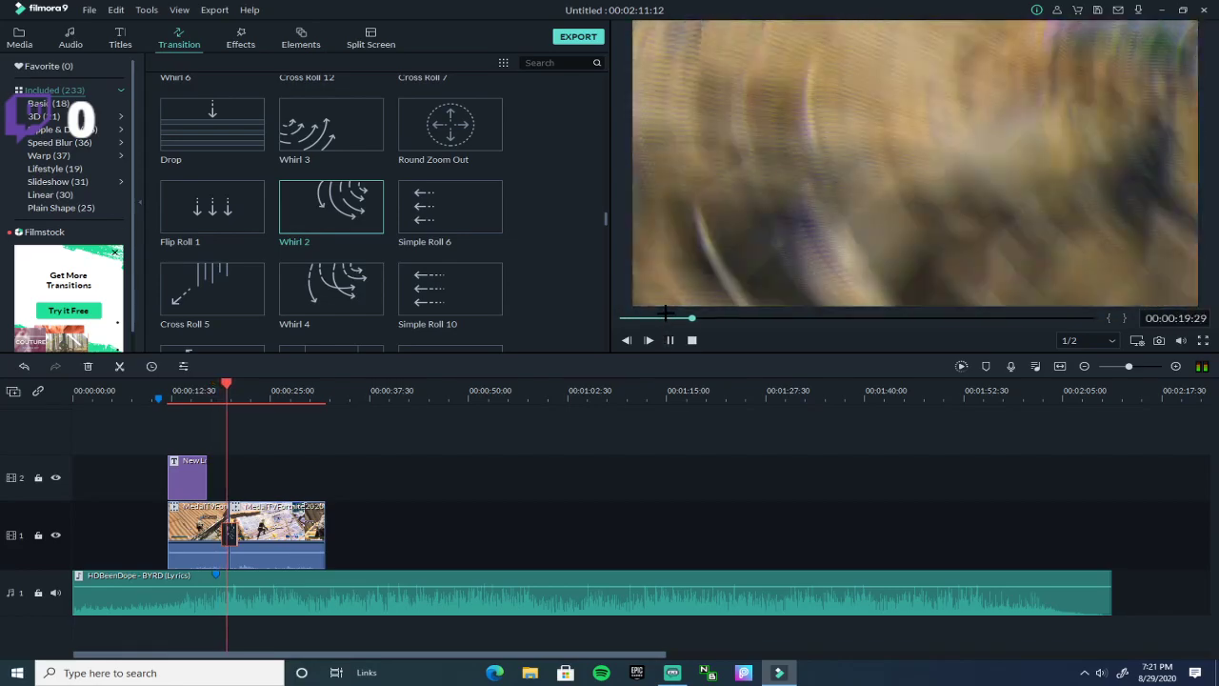
{"action": "left_click", "coordinate": [671, 340]}
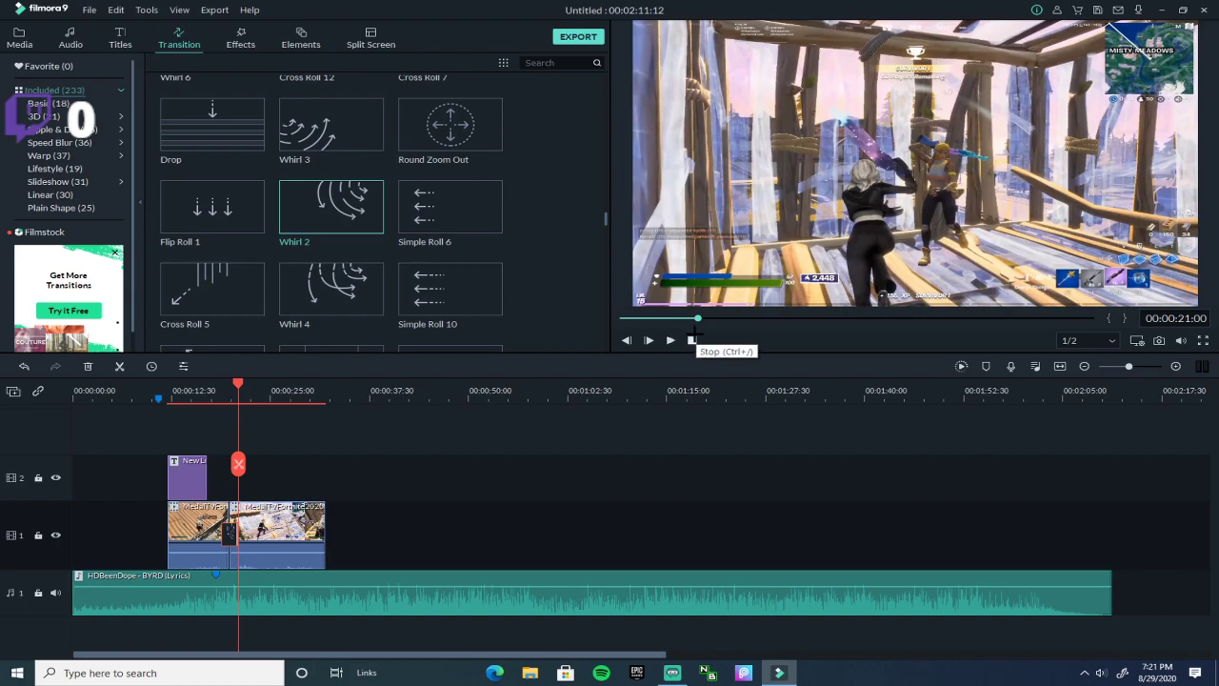
{"action": "left_click", "coordinate": [232, 416]}
{"action": "left_click_drag", "start_coordinate": [232, 417], "coordinate": [170, 463]}
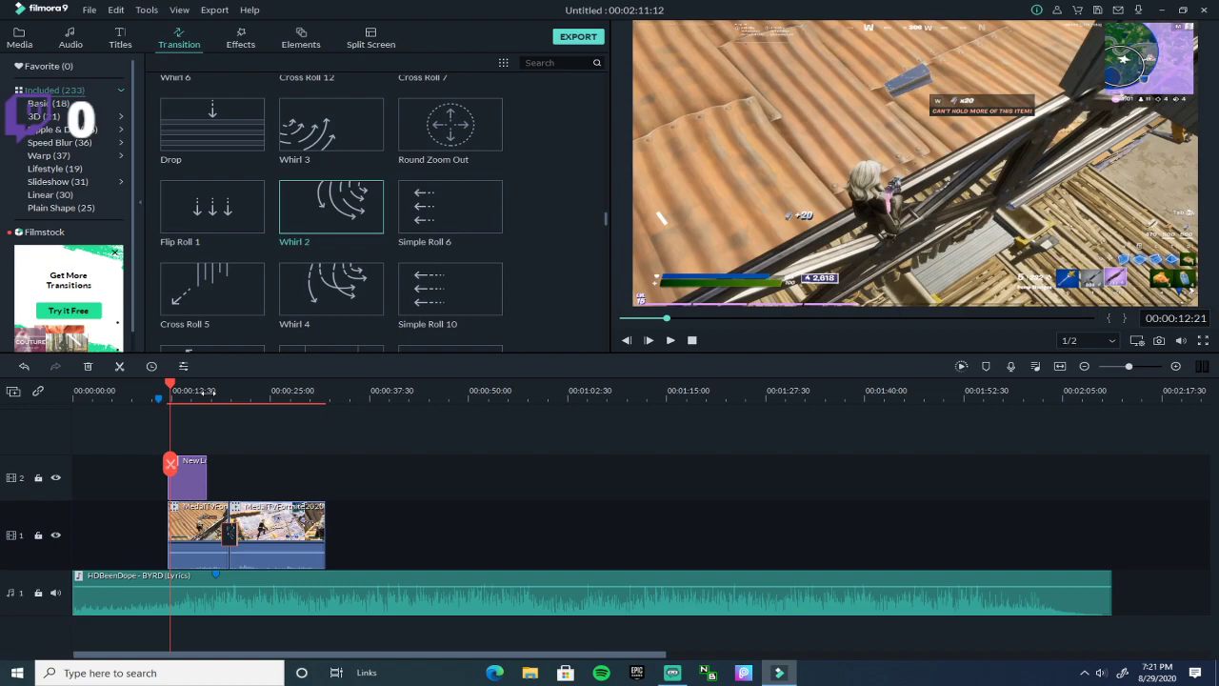
- Switch the library to Effects and browse the Overlays and Utility categories
{"action": "left_click", "coordinate": [76, 27]}
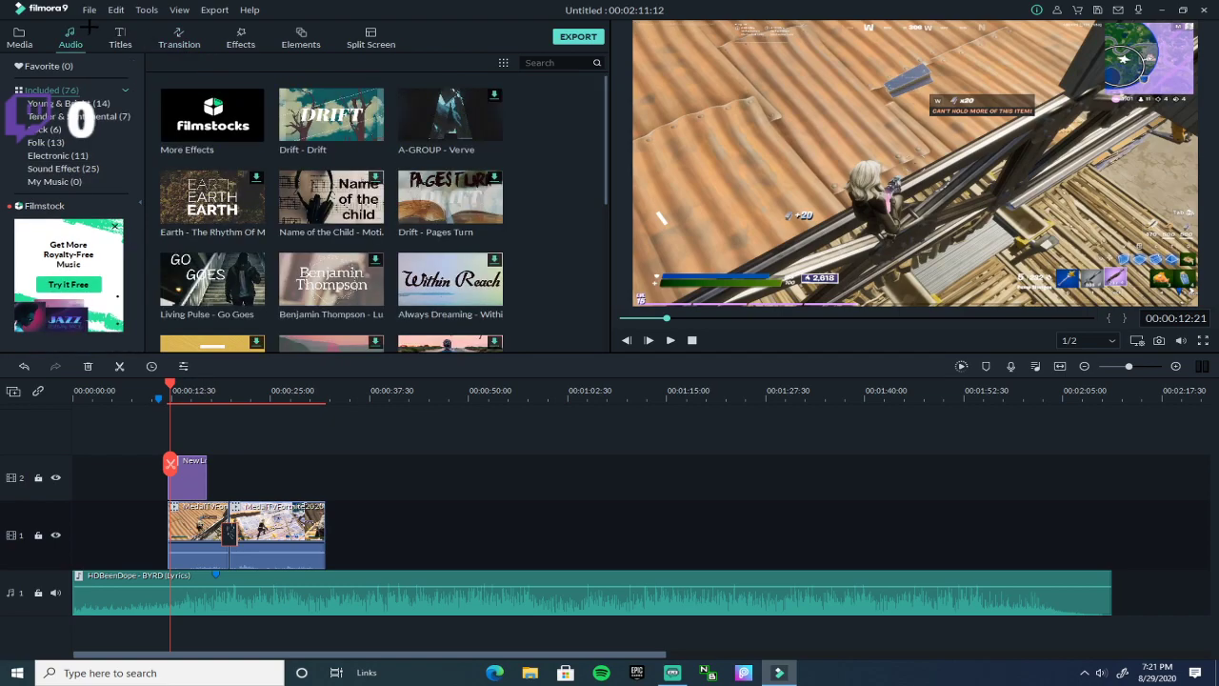
{"action": "left_click", "coordinate": [250, 32]}
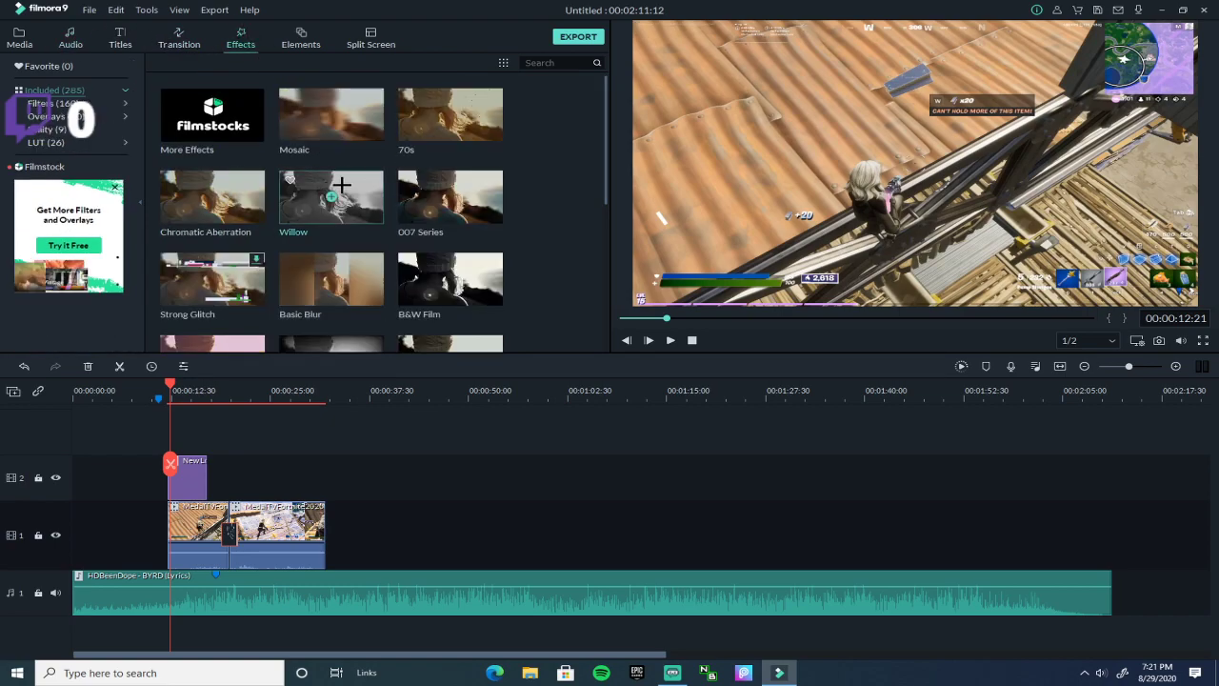
{"action": "left_click", "coordinate": [59, 103]}
{"action": "left_click", "coordinate": [46, 129]}
{"action": "left_click", "coordinate": [46, 116]}
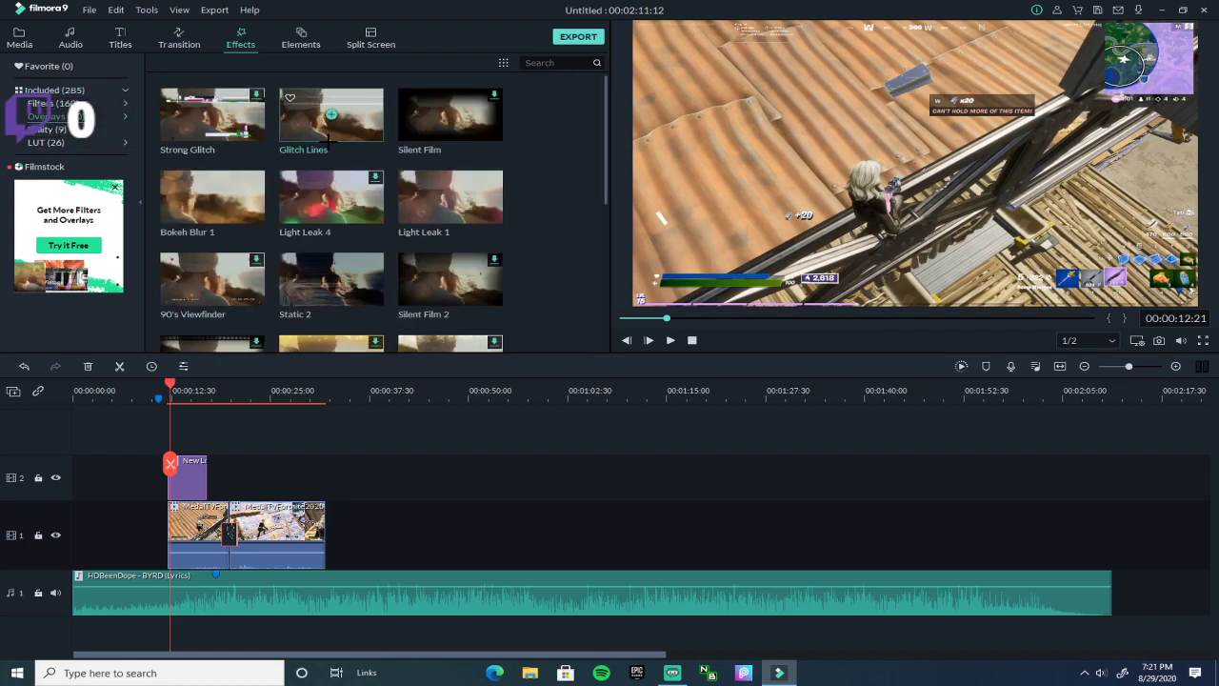
{"action": "left_click", "coordinate": [50, 128]}
{"action": "left_click", "coordinate": [45, 142]}
{"action": "left_click", "coordinate": [50, 129]}
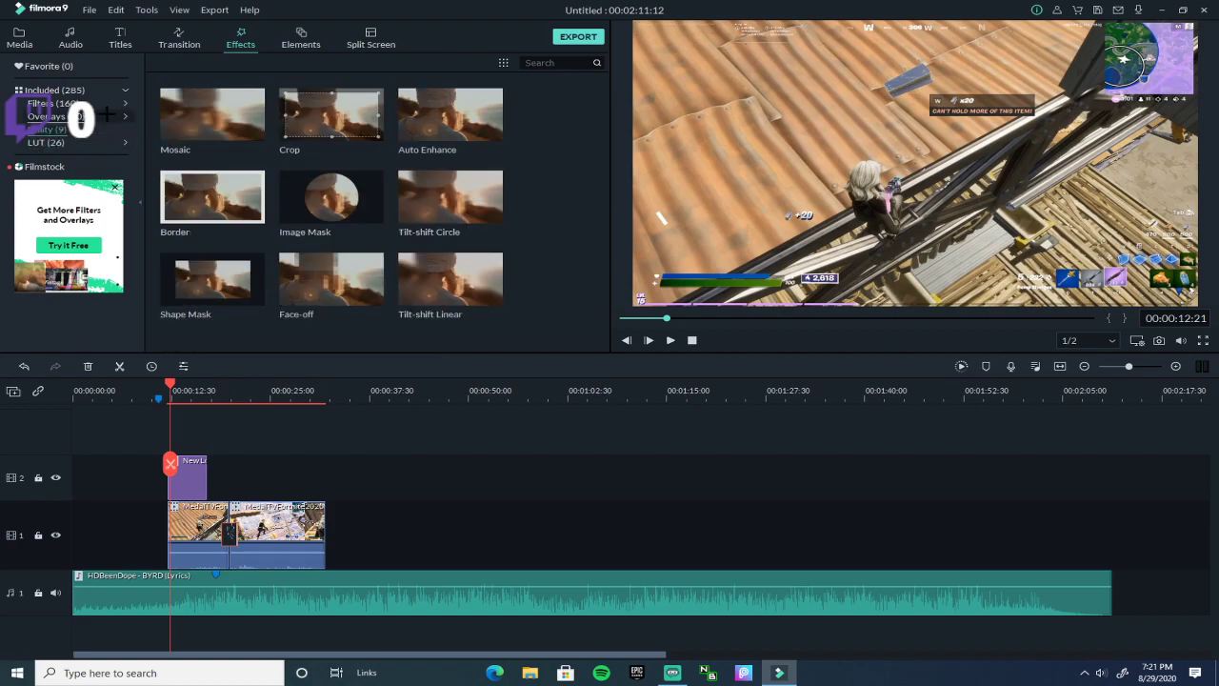
- Expand Filters, look through Distortion and Night Life, and settle on the Shake subcategory
{"action": "left_click", "coordinate": [59, 103]}
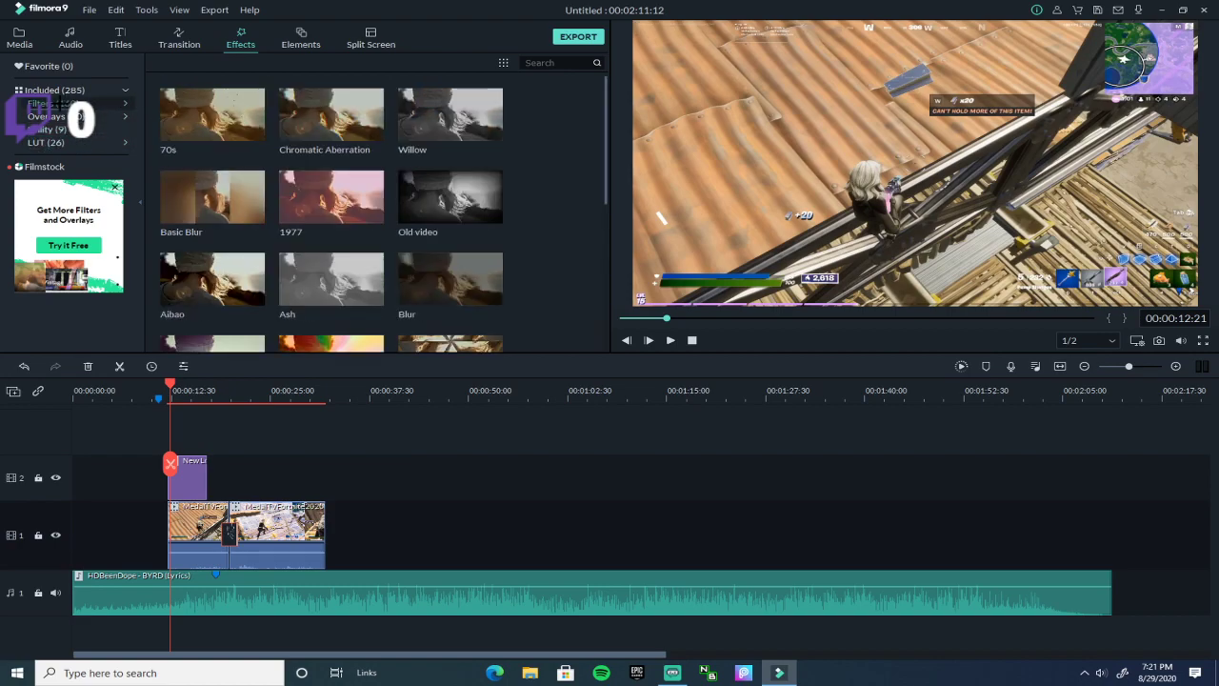
{"action": "left_click", "coordinate": [124, 103]}
{"action": "left_click", "coordinate": [54, 116]}
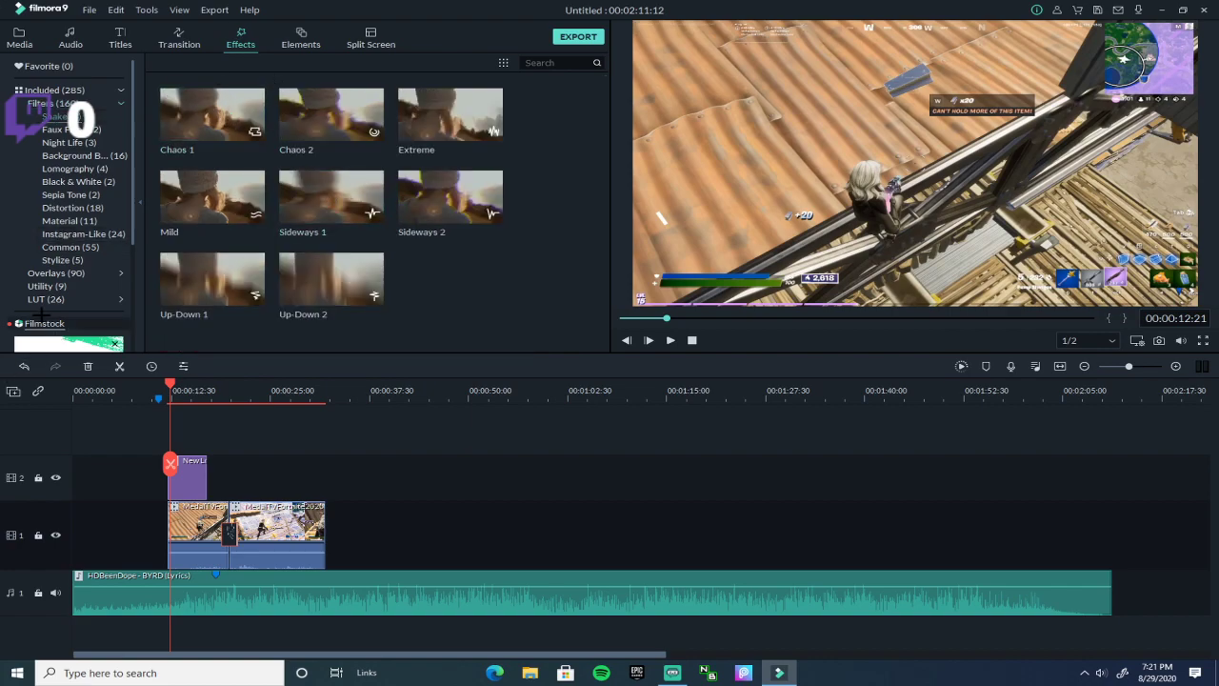
{"action": "left_click", "coordinate": [69, 233]}
{"action": "left_click", "coordinate": [66, 220]}
{"action": "left_click", "coordinate": [65, 208]}
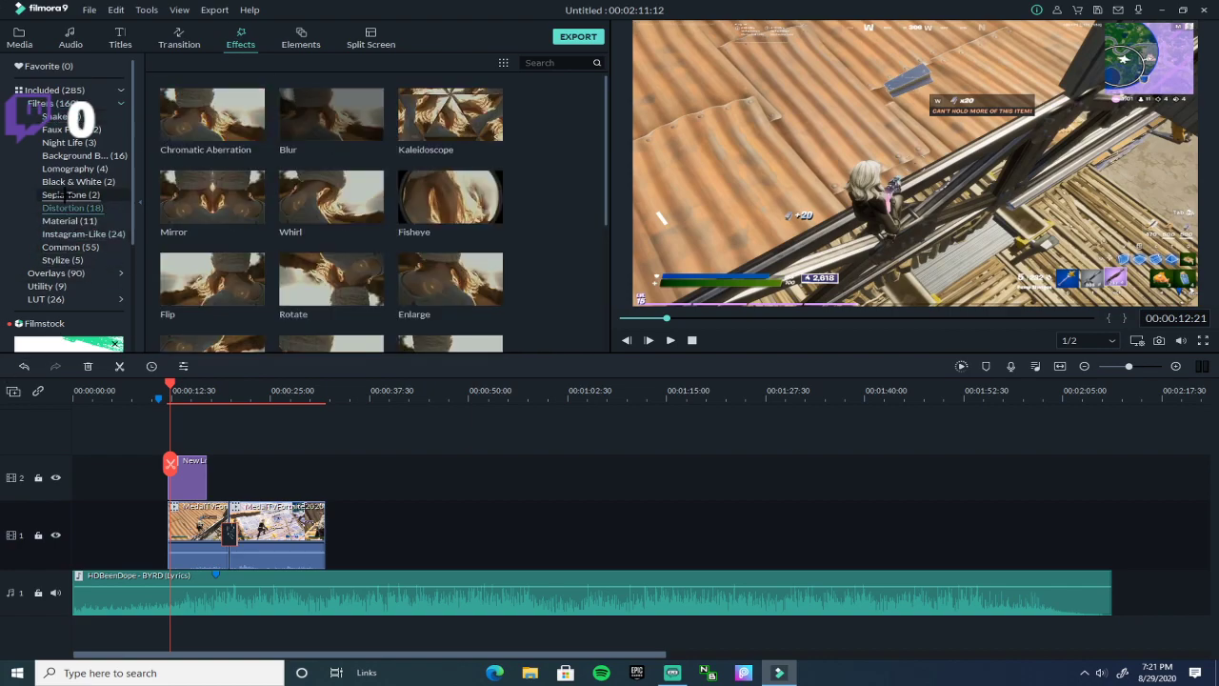
{"action": "left_click", "coordinate": [63, 194]}
{"action": "left_click", "coordinate": [71, 169]}
{"action": "left_click", "coordinate": [57, 142]}
{"action": "left_click", "coordinate": [59, 117]}
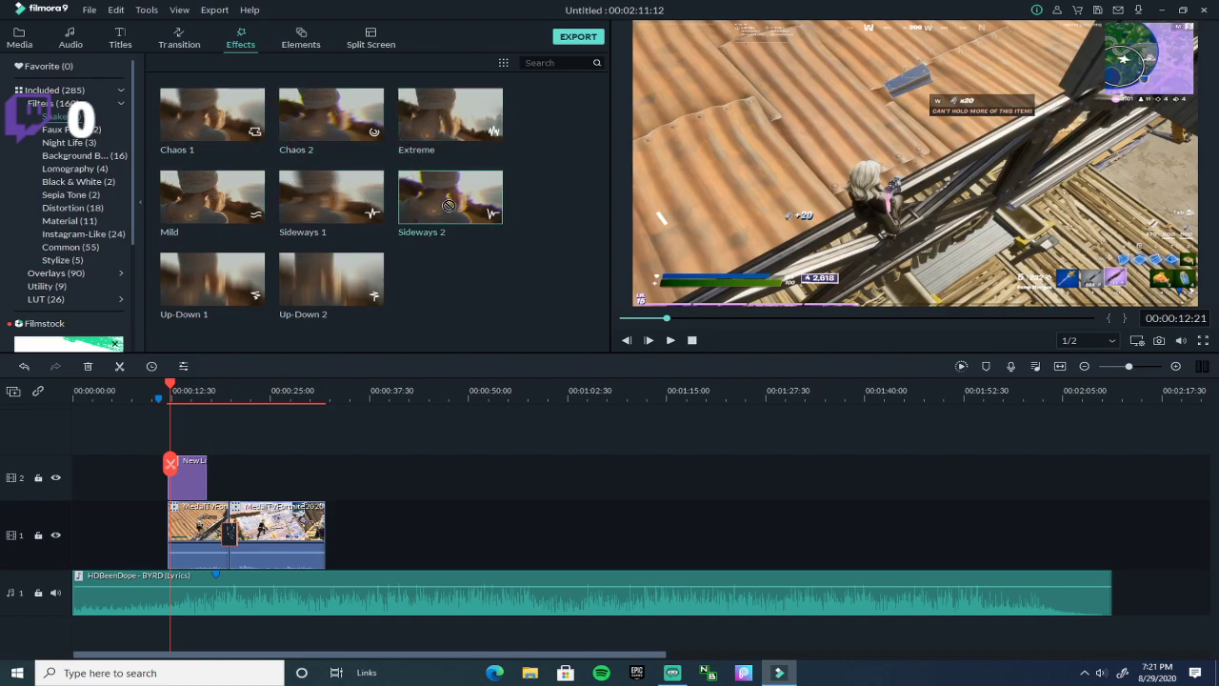
- Try the Sideways 2 shake on track 2 over the second clip's end, then remove it
{"action": "left_click_drag", "start_coordinate": [501, 296], "coordinate": [289, 486]}
{"action": "left_click_drag", "start_coordinate": [169, 384], "coordinate": [285, 384]}
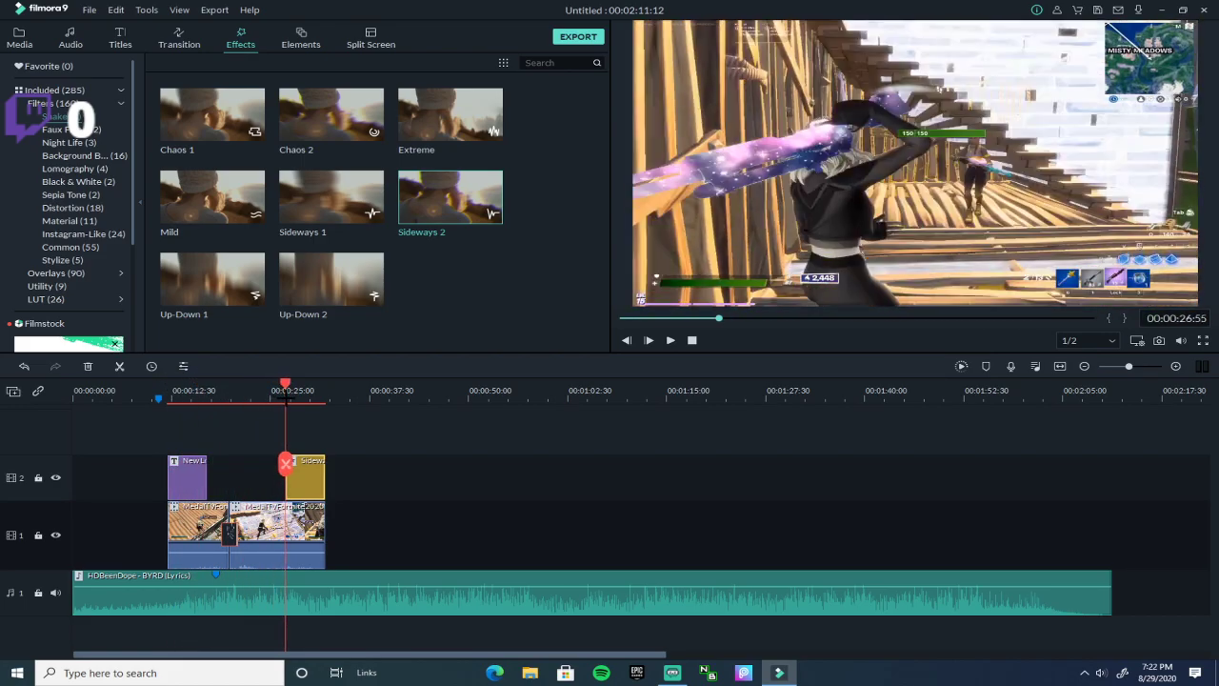
{"action": "left_click", "coordinate": [670, 340]}
{"action": "left_click", "coordinate": [670, 340]}
{"action": "right_click", "coordinate": [324, 471]}
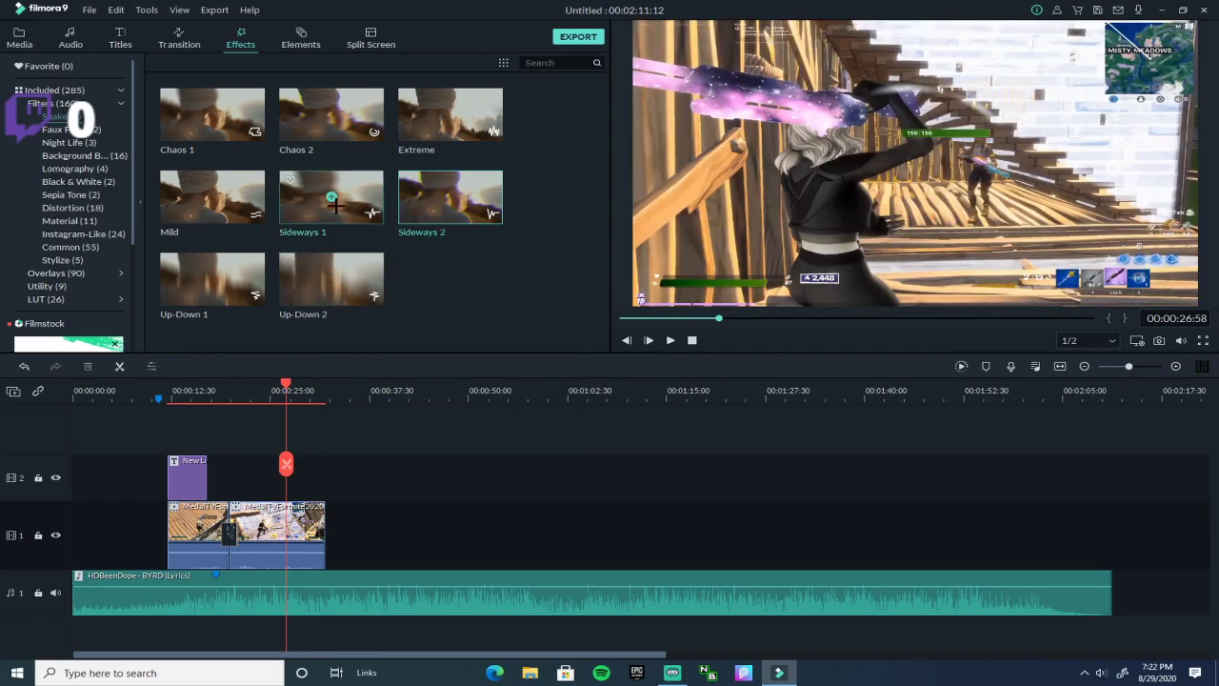
- Add the Mild shake at the playhead, trim it to about 00:00:26–00:00:30, and preview it
{"action": "left_click_drag", "start_coordinate": [245, 211], "coordinate": [298, 467]}
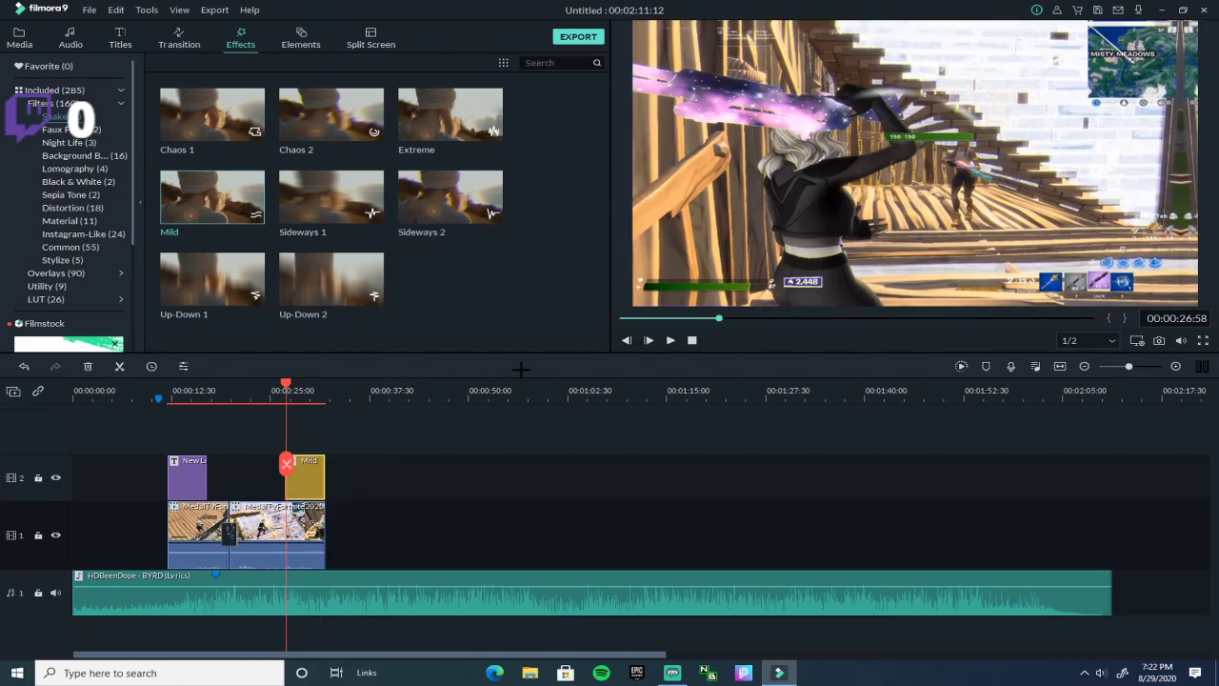
{"action": "left_click", "coordinate": [670, 340]}
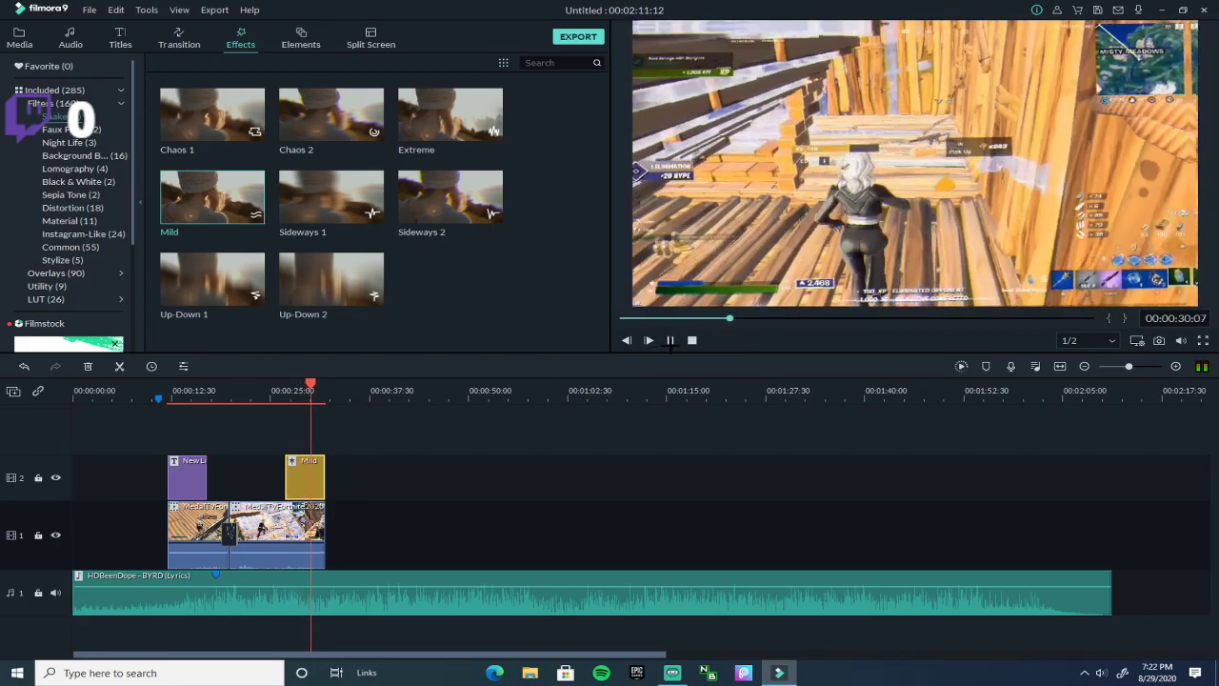
{"action": "left_click", "coordinate": [670, 340]}
{"action": "left_click_drag", "start_coordinate": [325, 476], "coordinate": [284, 481]}
{"action": "left_click", "coordinate": [272, 390]}
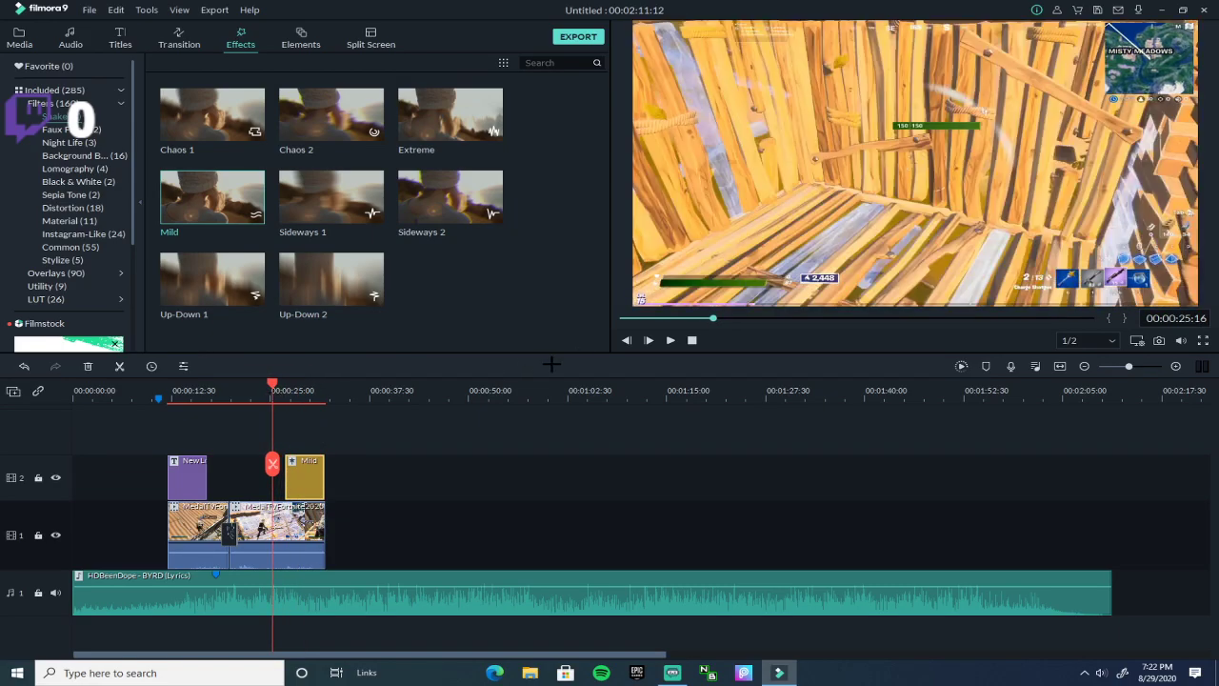
{"action": "left_click", "coordinate": [669, 340]}
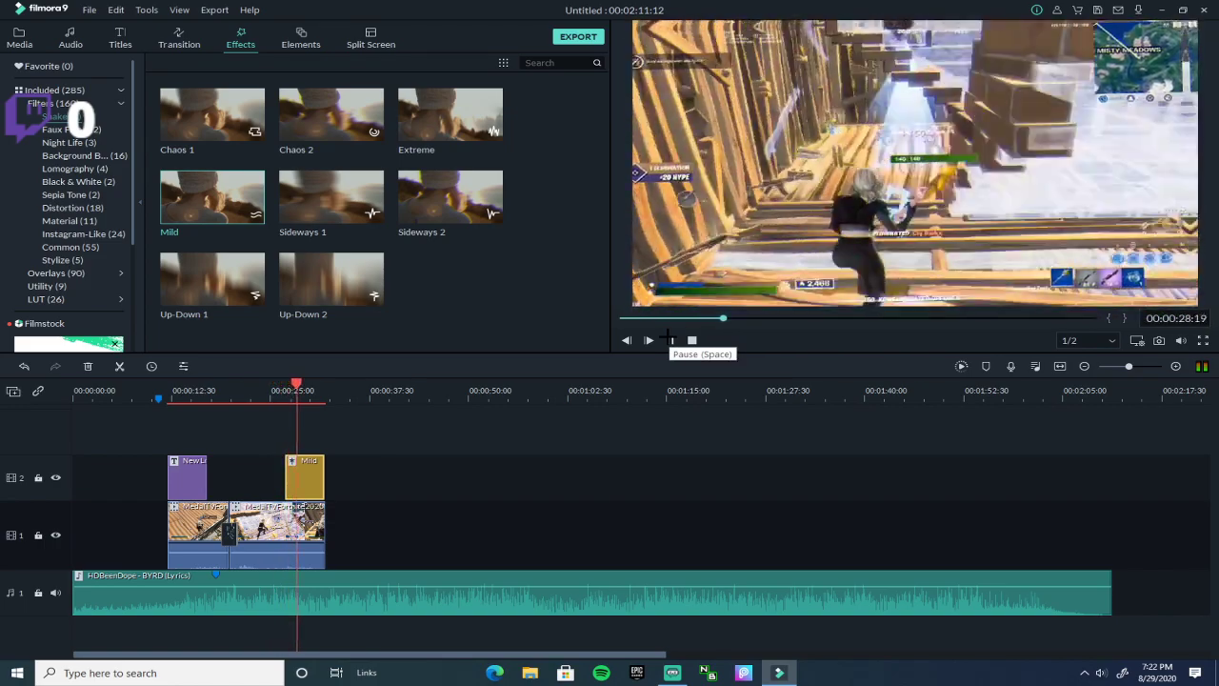
{"action": "left_click", "coordinate": [669, 340]}
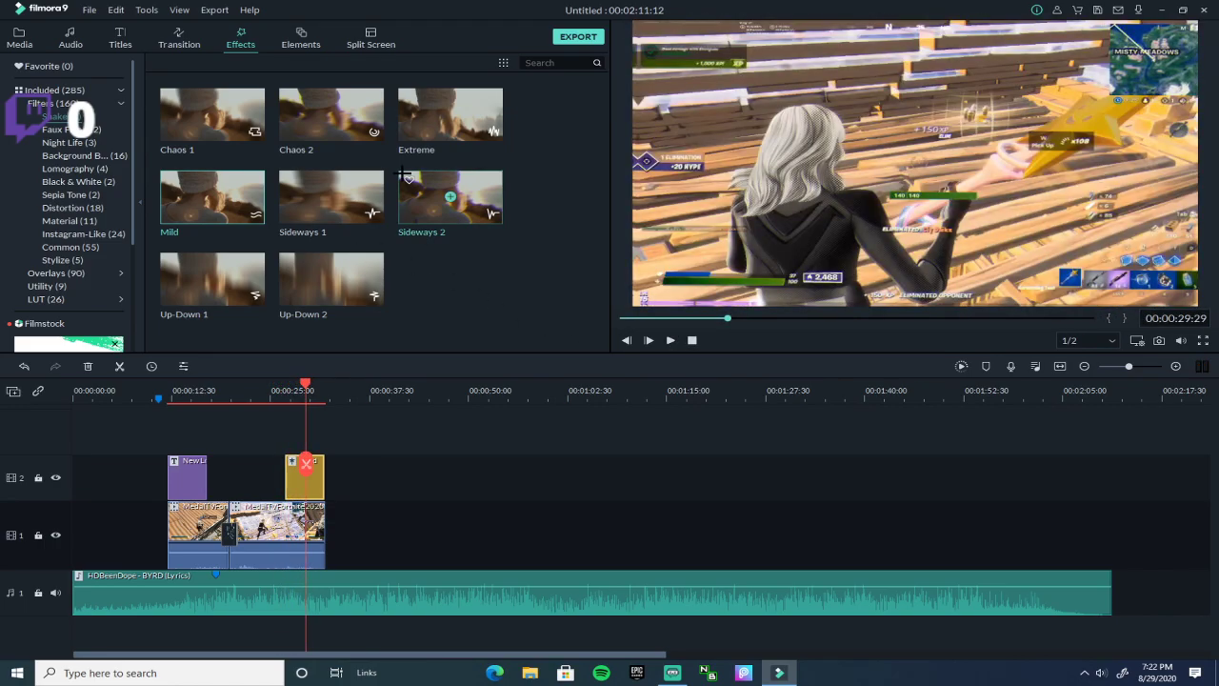
- Browse the Lomography, Black & White, Light Leaks, Bokeh Blur and LUT effect categories
{"action": "left_click", "coordinate": [74, 169]}
{"action": "left_click", "coordinate": [78, 181]}
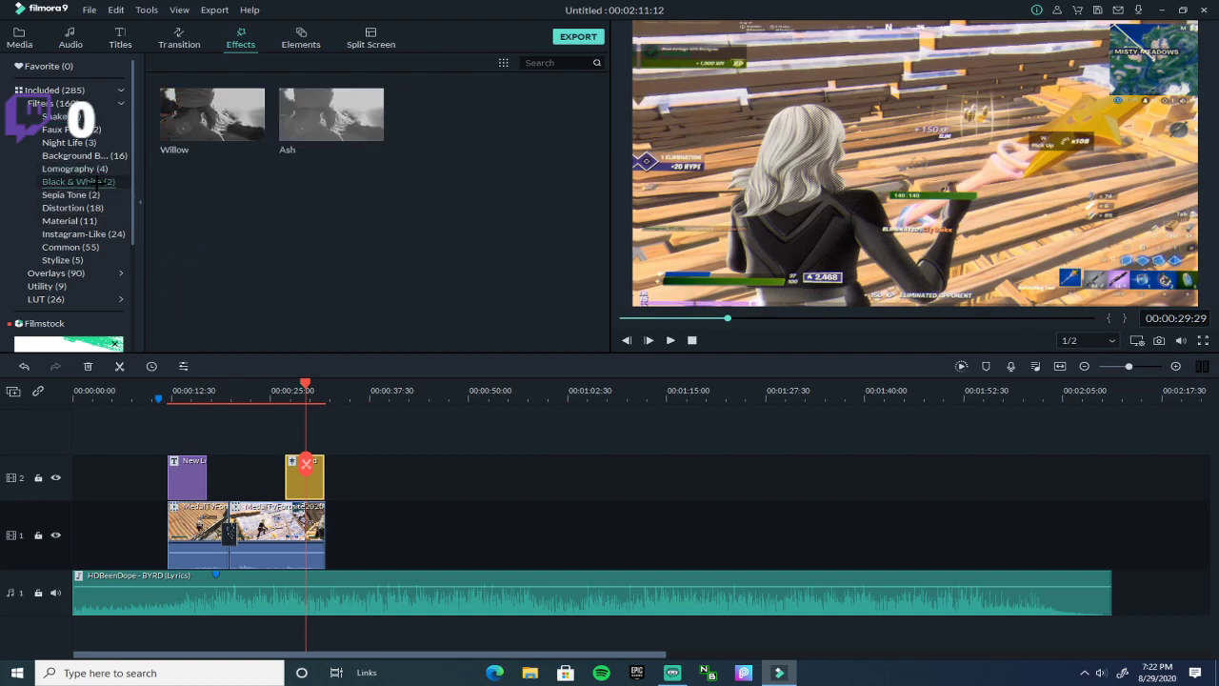
{"action": "scroll", "coordinate": [114, 228], "scroll_direction": "down", "scroll_amount": 2}
{"action": "scroll", "coordinate": [115, 230], "scroll_direction": "down", "scroll_amount": 1}
{"action": "left_click", "coordinate": [85, 182]}
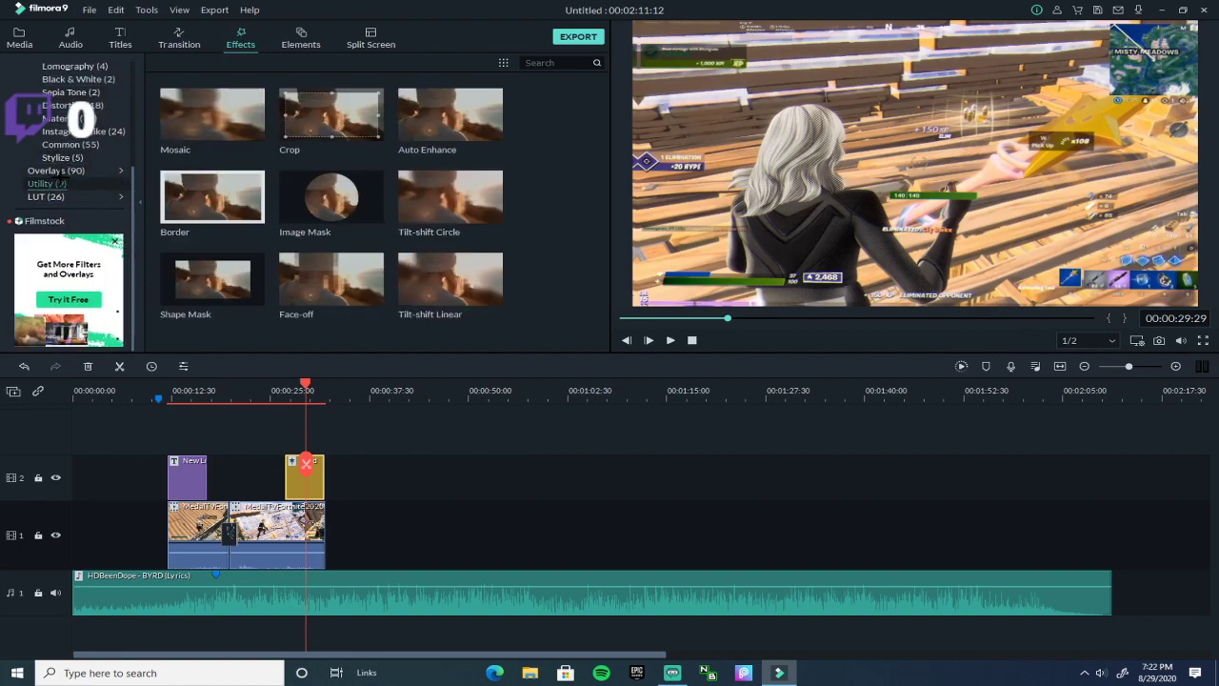
{"action": "left_click", "coordinate": [114, 170]}
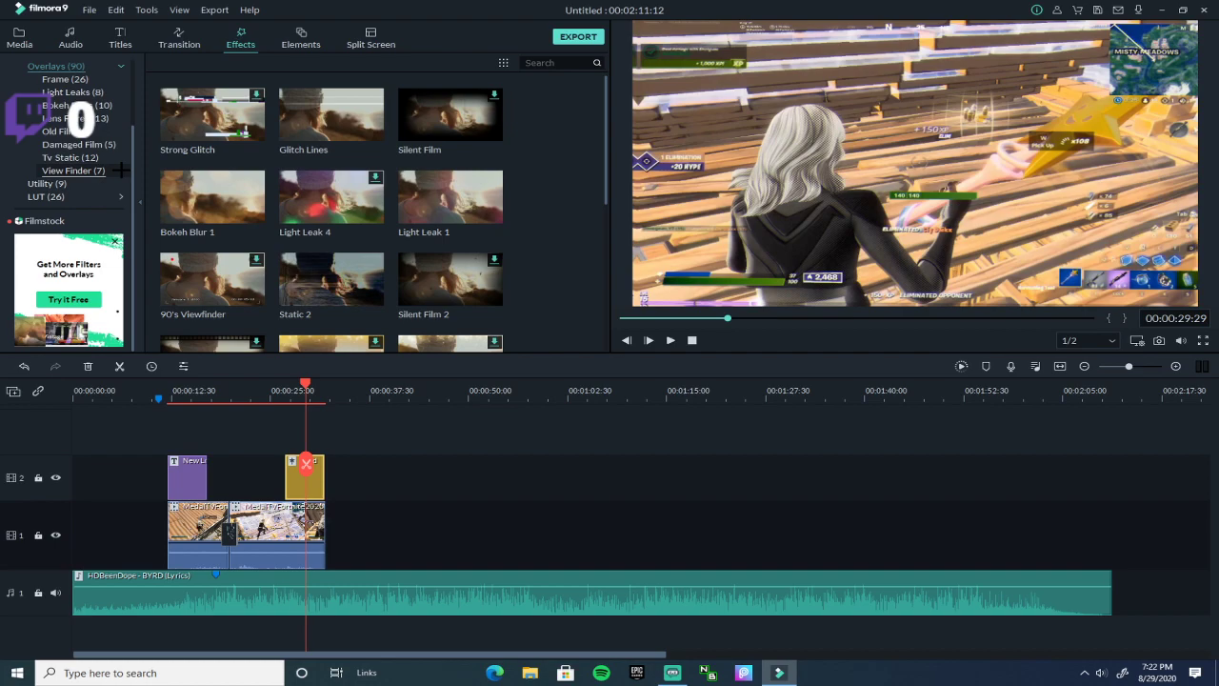
{"action": "left_click", "coordinate": [72, 93]}
{"action": "left_click", "coordinate": [69, 105]}
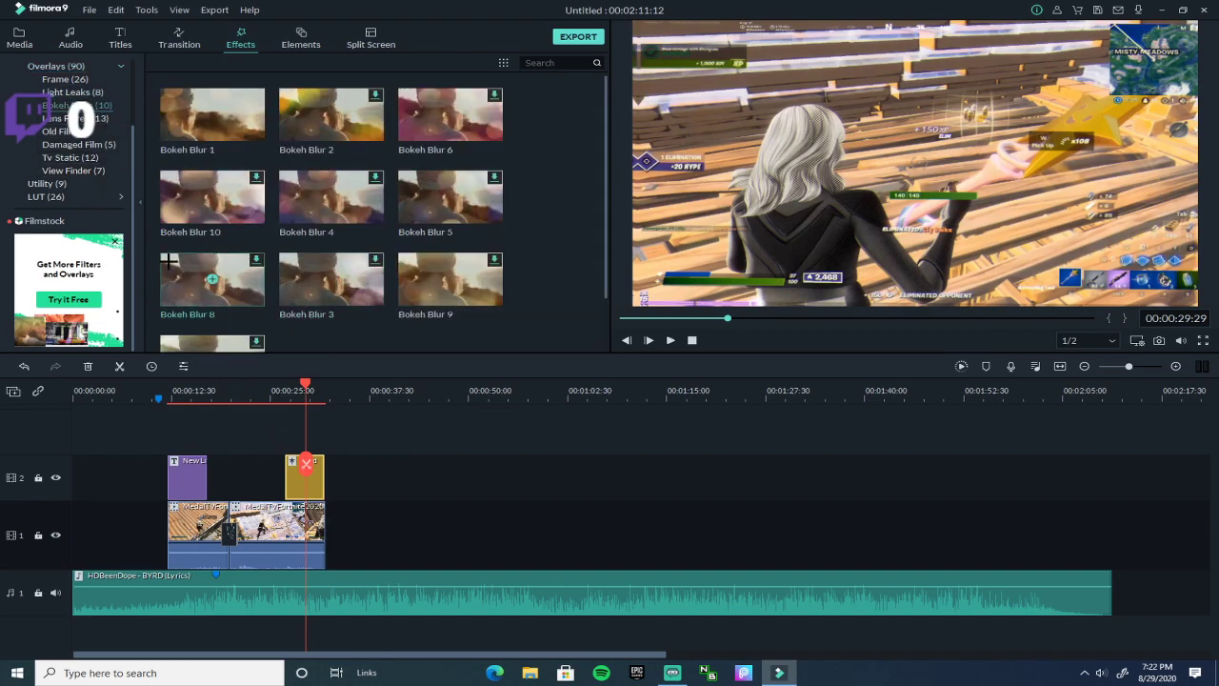
{"action": "left_click", "coordinate": [65, 195]}
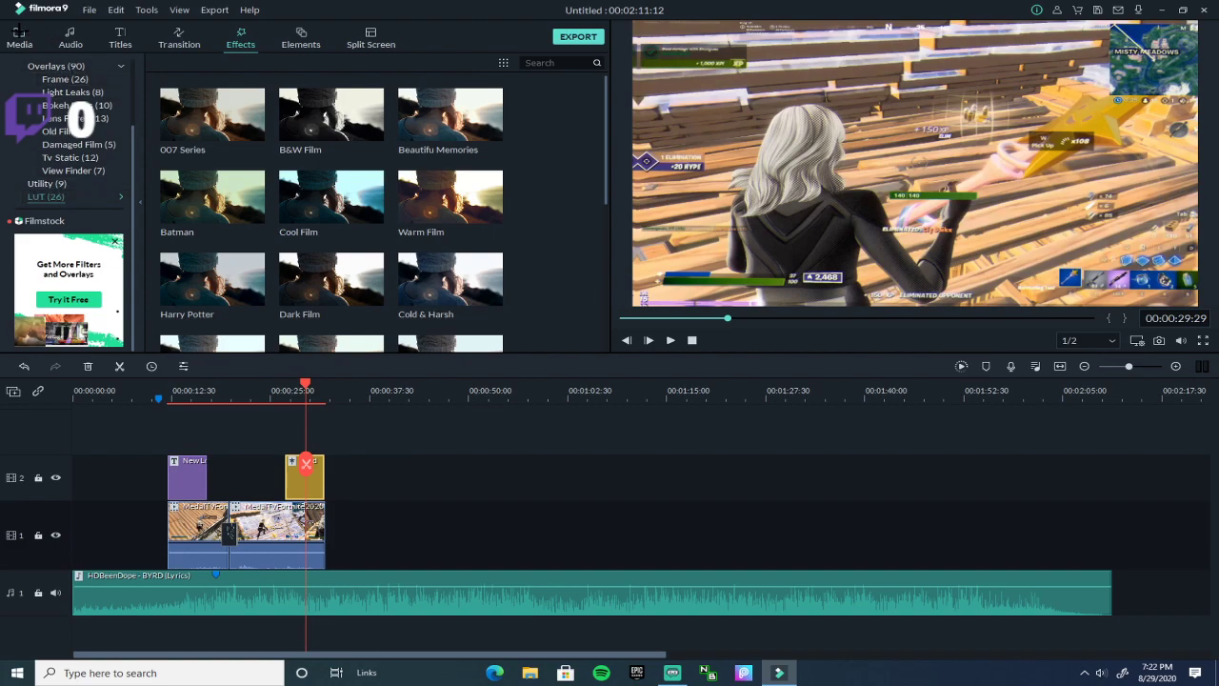
- Move from Media through Effects to the Elements library with its animated stickers
{"action": "left_click", "coordinate": [18, 36]}
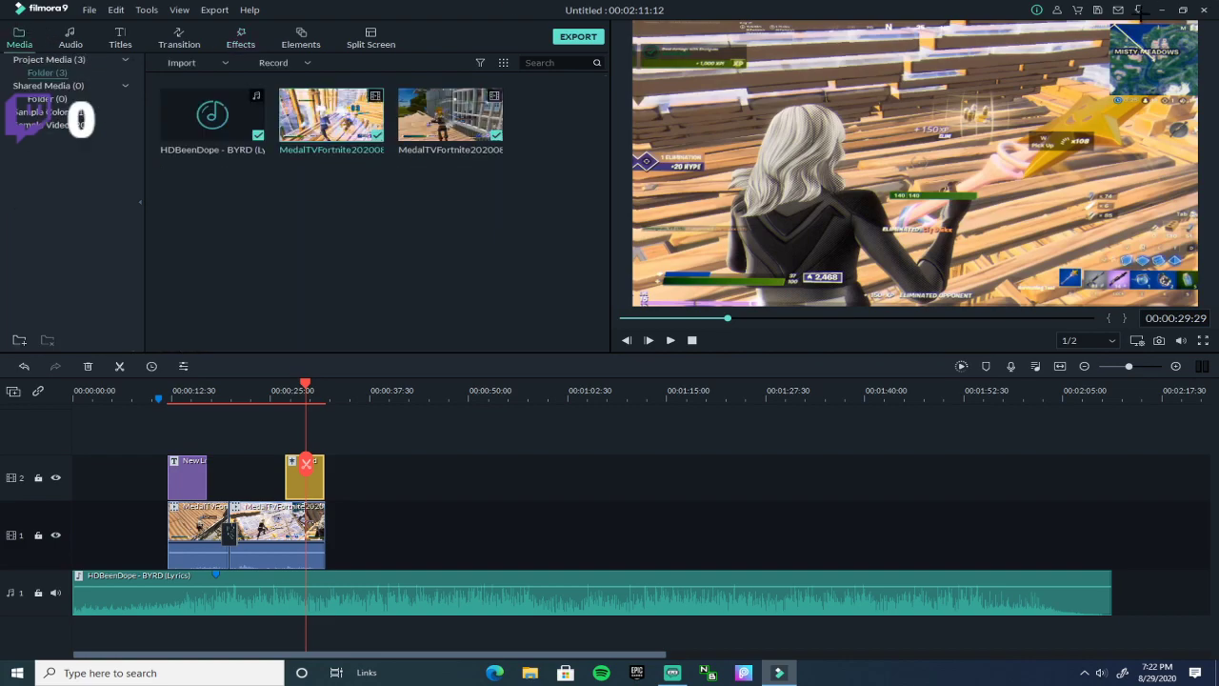
{"action": "left_click", "coordinate": [287, 38]}
{"action": "left_click", "coordinate": [245, 44]}
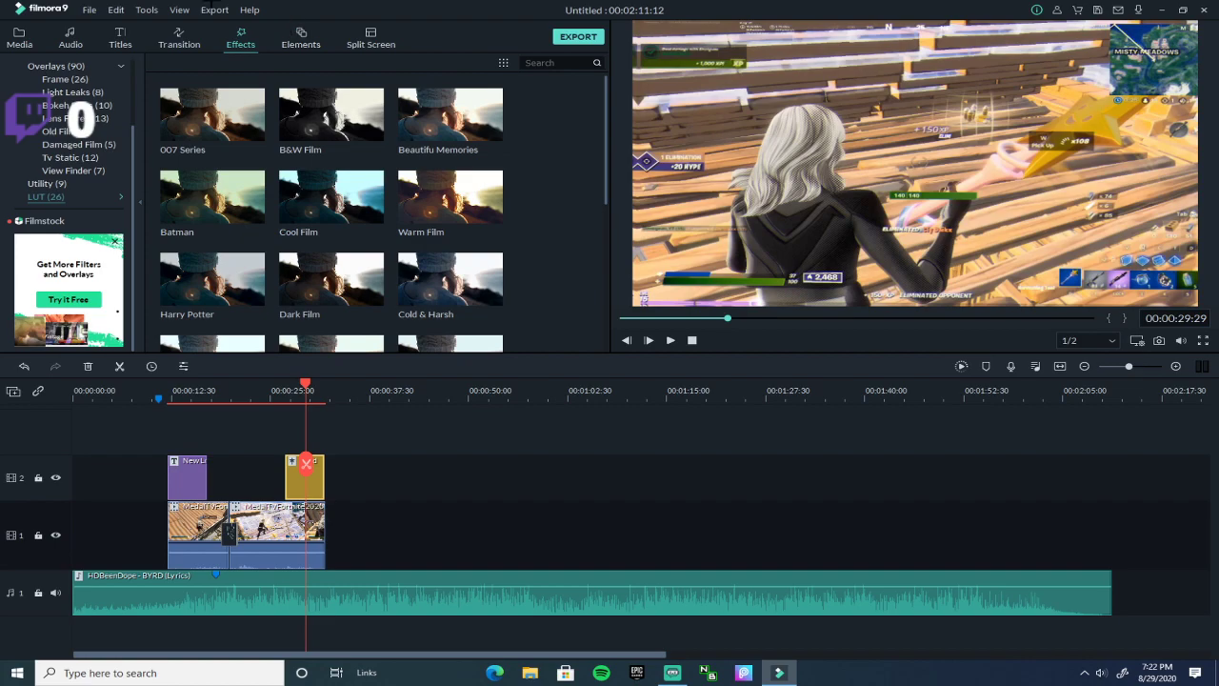
{"action": "left_click", "coordinate": [297, 41]}
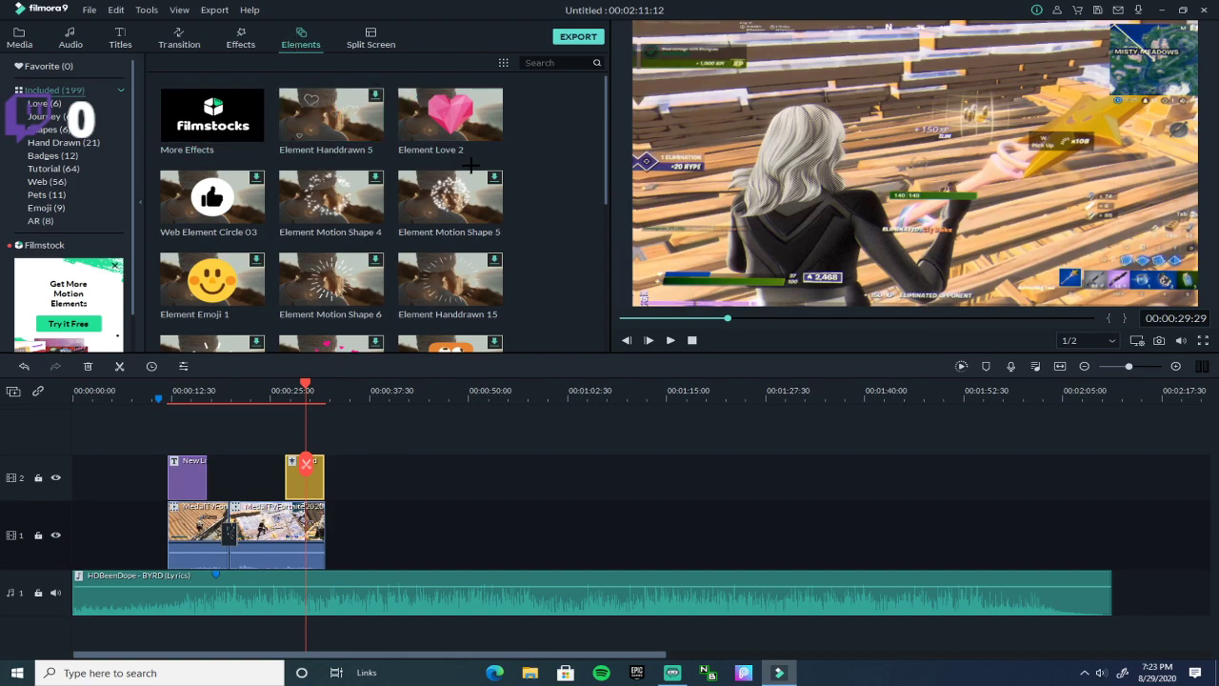
- Scroll the Elements grid and drag the playhead back to 00:00:12:05
{"action": "scroll", "coordinate": [564, 159], "scroll_direction": "down", "scroll_amount": 5}
{"action": "scroll", "coordinate": [564, 159], "scroll_direction": "down", "scroll_amount": 10}
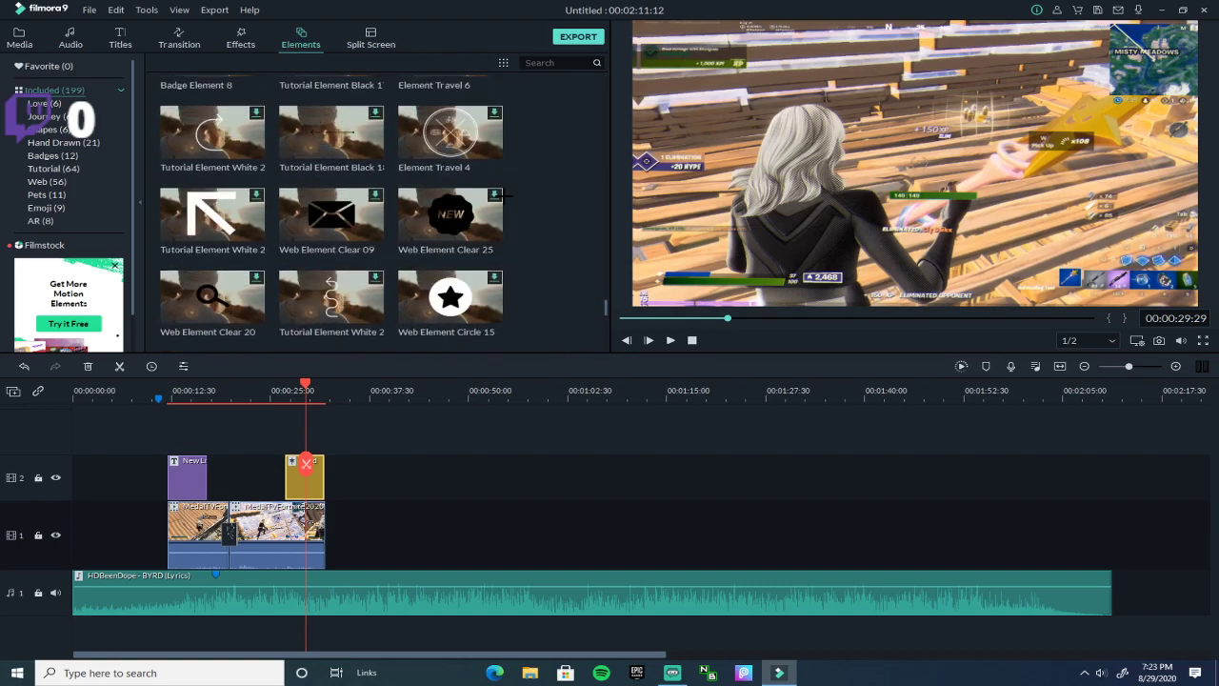
{"action": "scroll", "coordinate": [443, 277], "scroll_direction": "up", "scroll_amount": 10}
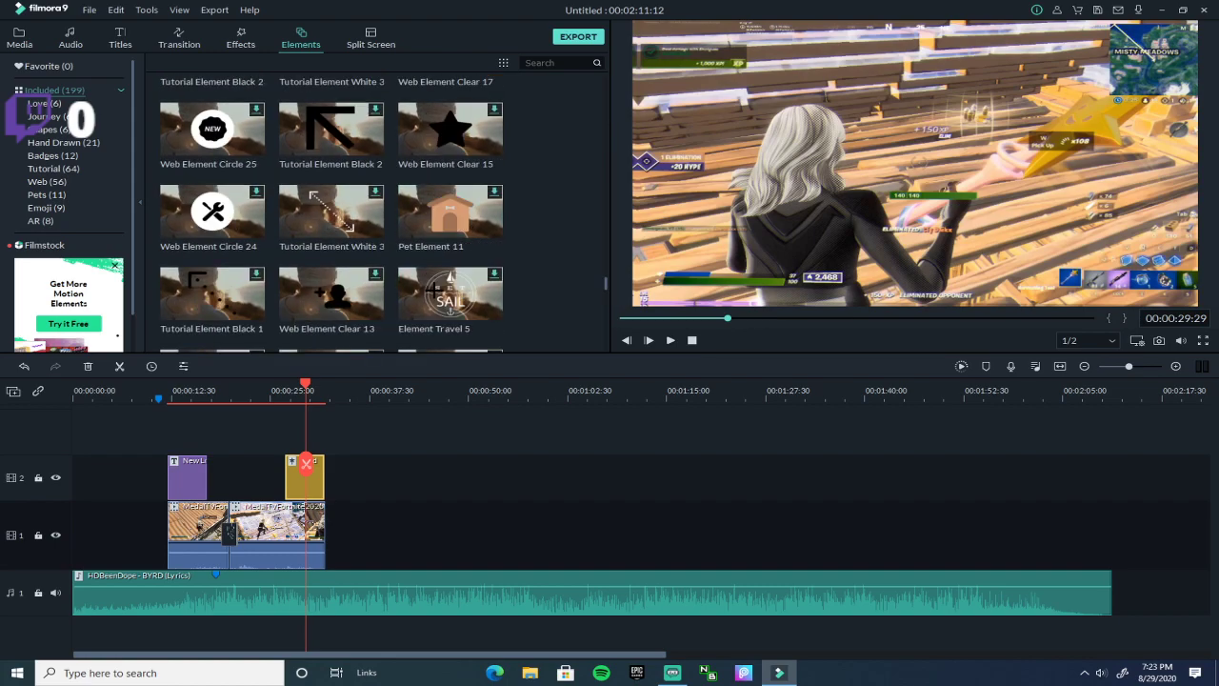
{"action": "scroll", "coordinate": [394, 333], "scroll_direction": "up", "scroll_amount": 3}
{"action": "scroll", "coordinate": [286, 247], "scroll_direction": "down", "scroll_amount": 2}
{"action": "scroll", "coordinate": [232, 217], "scroll_direction": "up", "scroll_amount": 2}
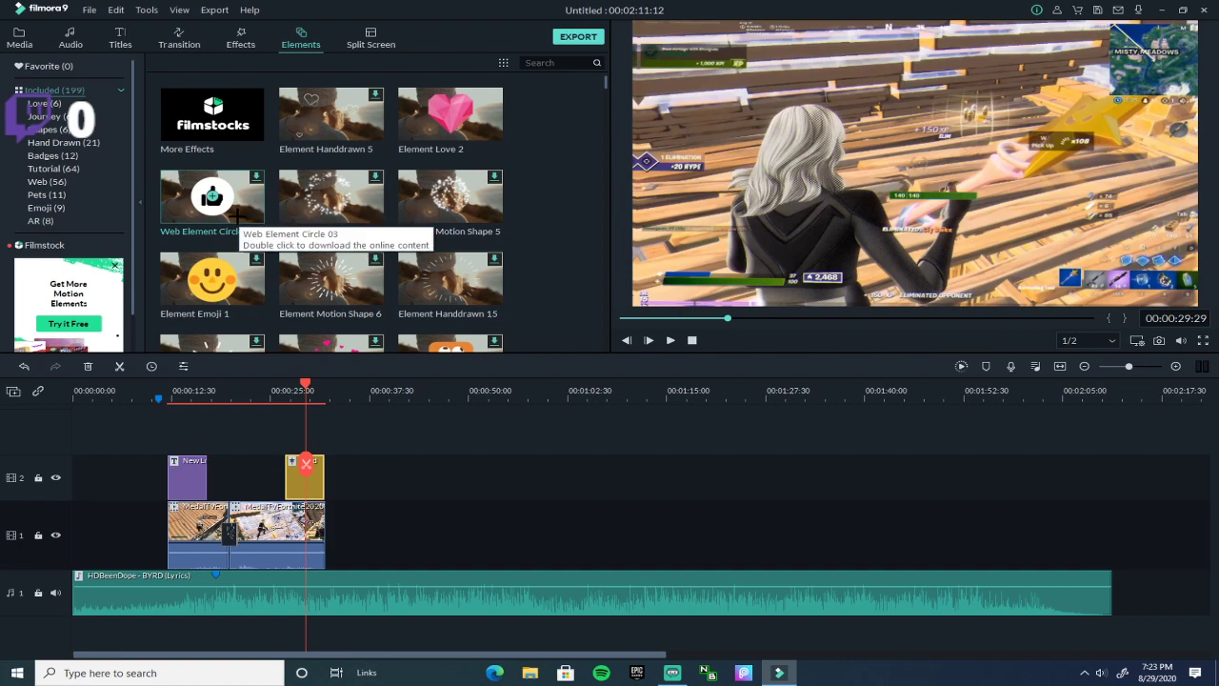
{"action": "left_click", "coordinate": [292, 399]}
{"action": "left_click_drag", "start_coordinate": [285, 403], "coordinate": [168, 400]}
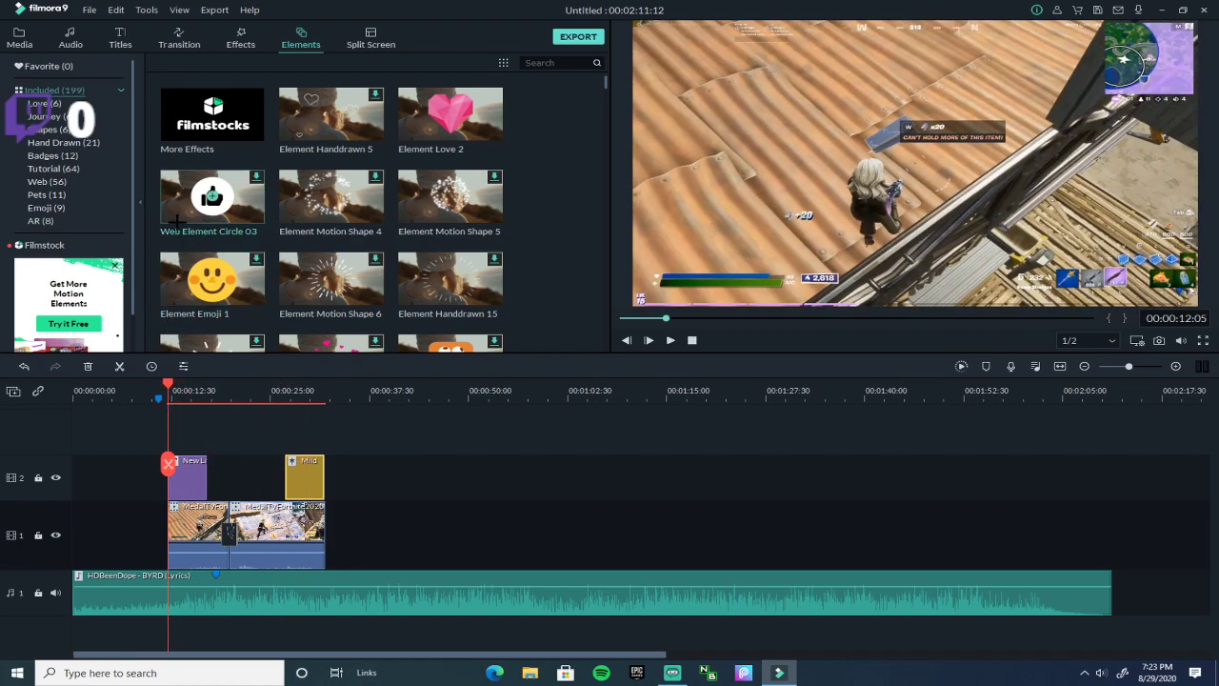
- Browse the Journey and Love element categories, then return to Included
{"action": "scroll", "coordinate": [213, 278], "scroll_direction": "down", "scroll_amount": 5}
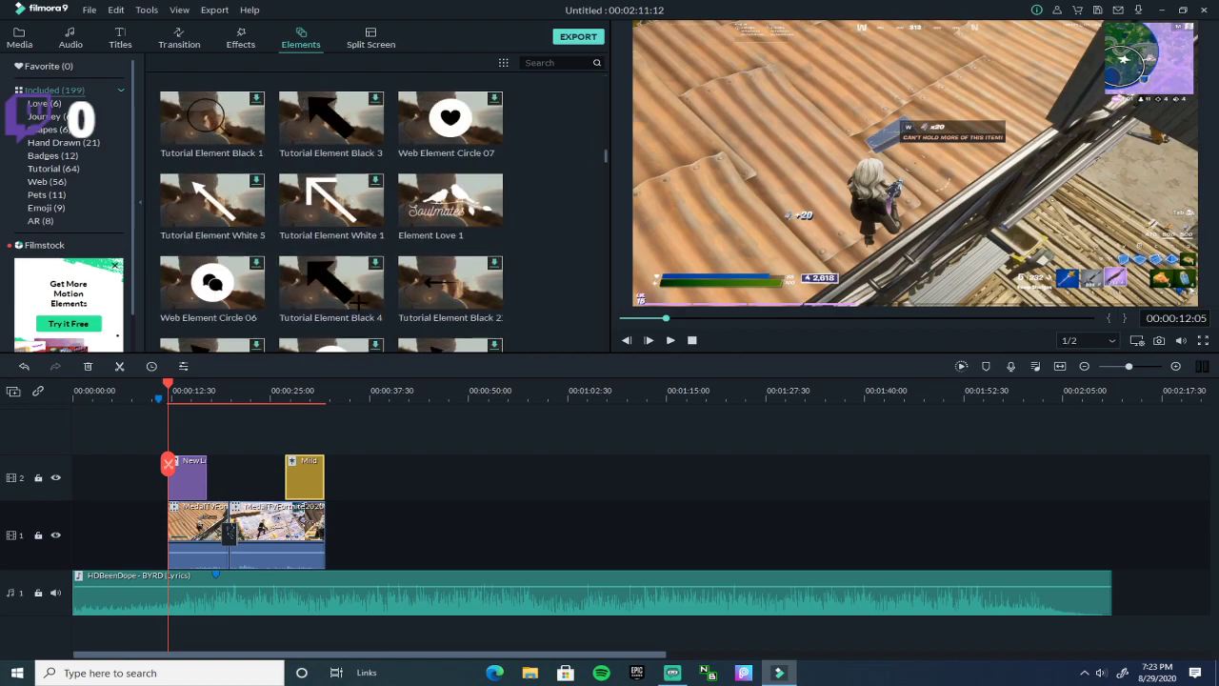
{"action": "left_click", "coordinate": [44, 116]}
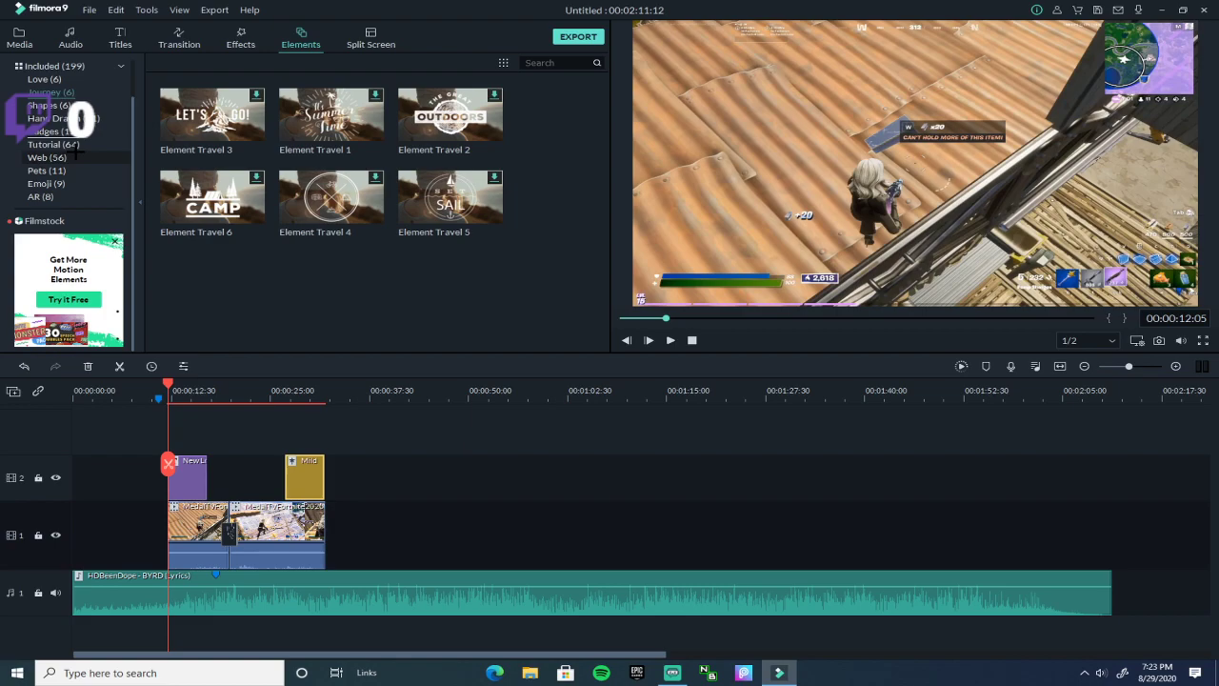
{"action": "left_click", "coordinate": [43, 102]}
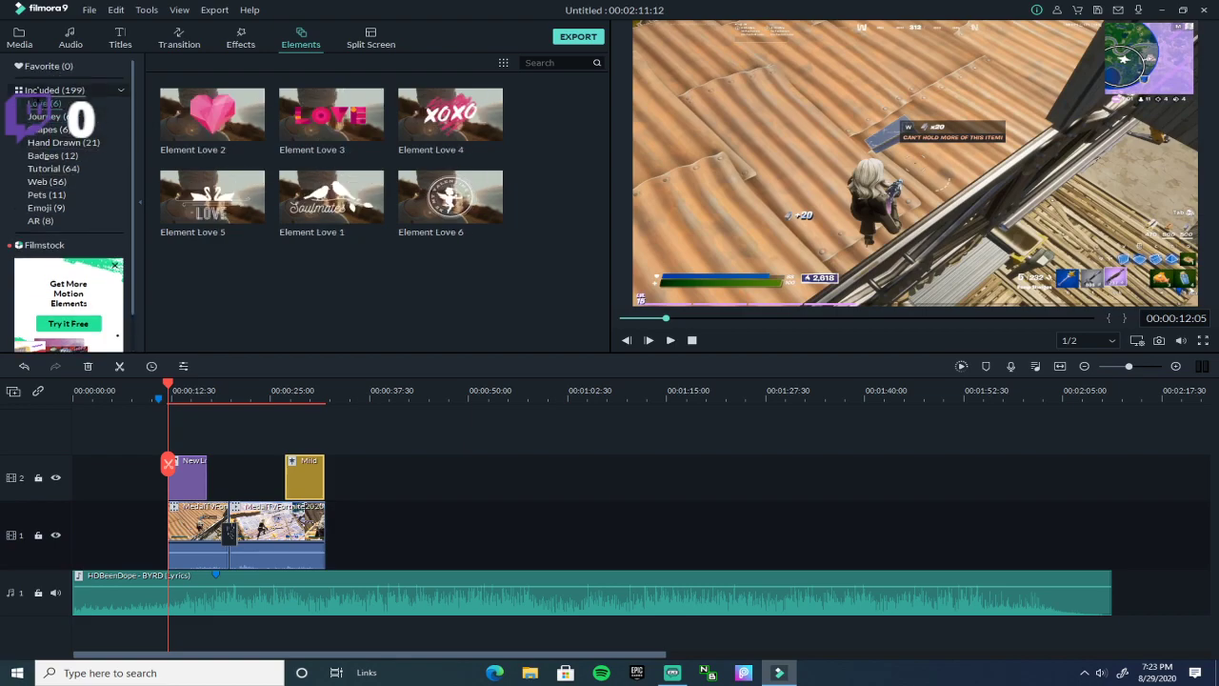
{"action": "left_click", "coordinate": [55, 90]}
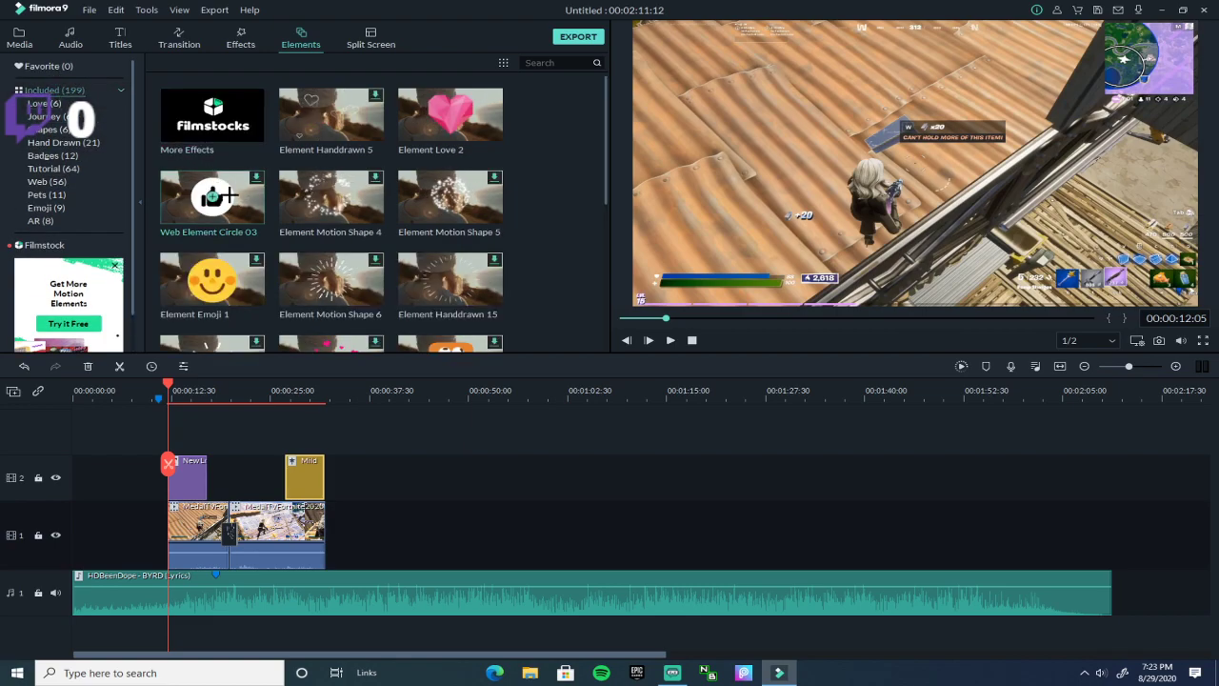
- Put Web Element Circle 03 on track 3 above the subscribe title, trim it to about 00:00:15:59, and preview
{"action": "left_click_drag", "start_coordinate": [219, 196], "coordinate": [168, 427]}
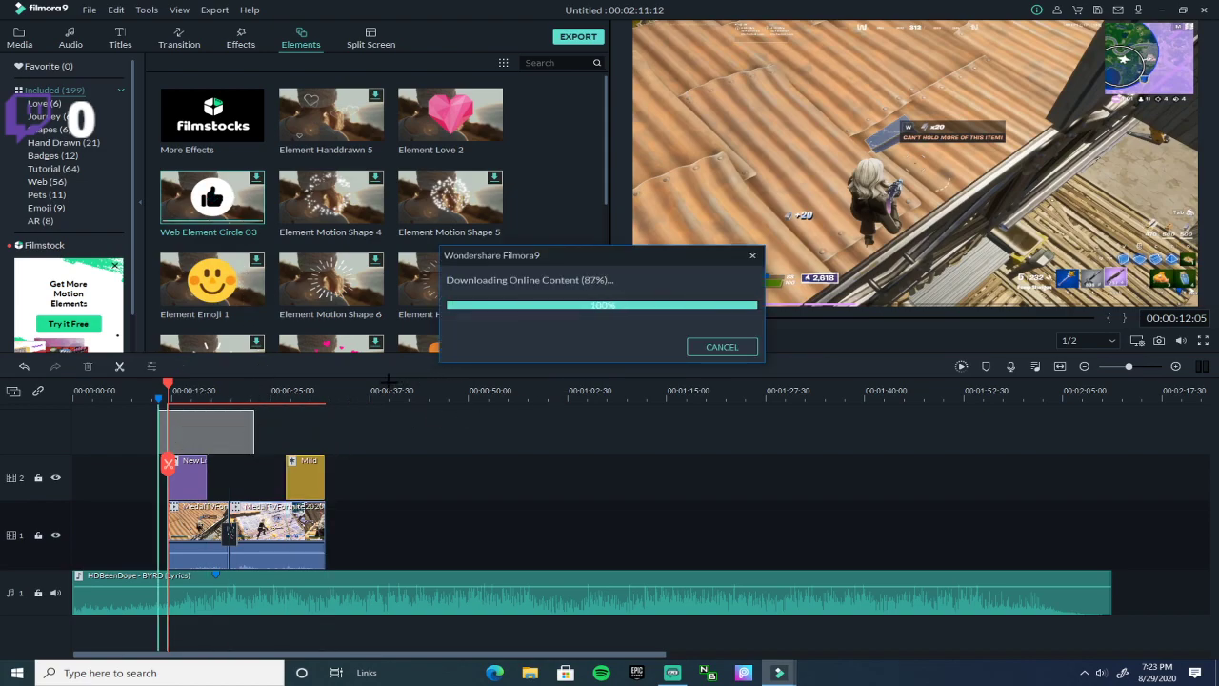
{"action": "left_click_drag", "start_coordinate": [196, 457], "coordinate": [191, 473]}
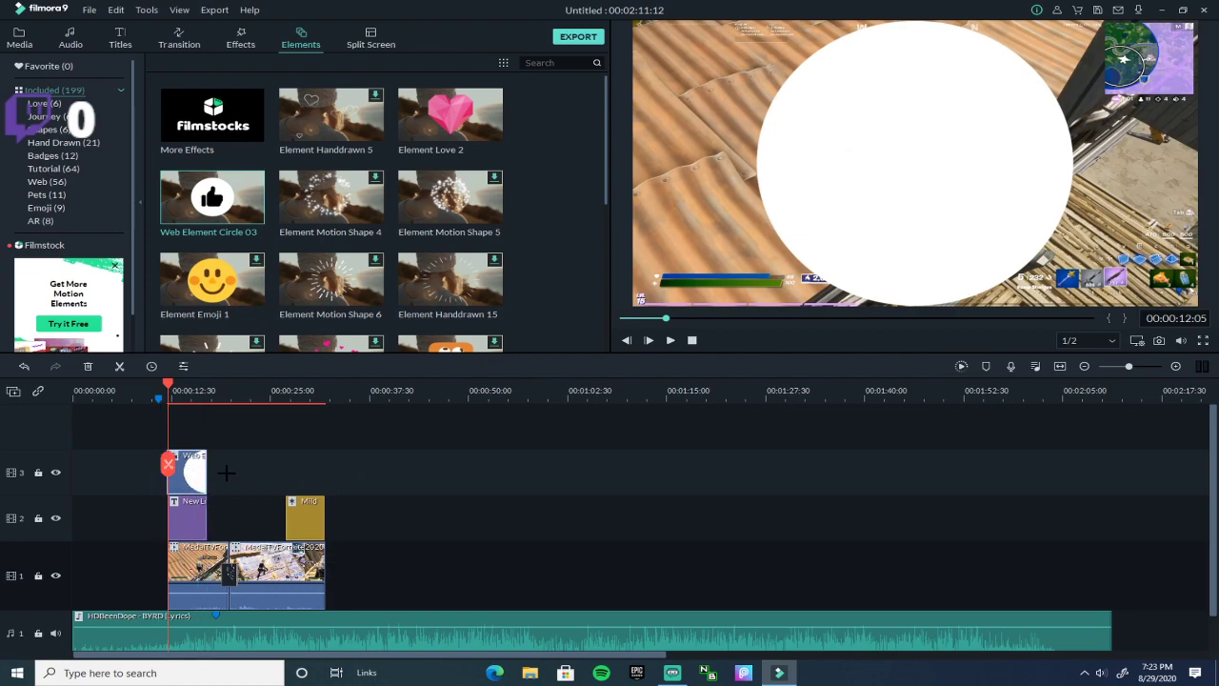
{"action": "left_click", "coordinate": [671, 341]}
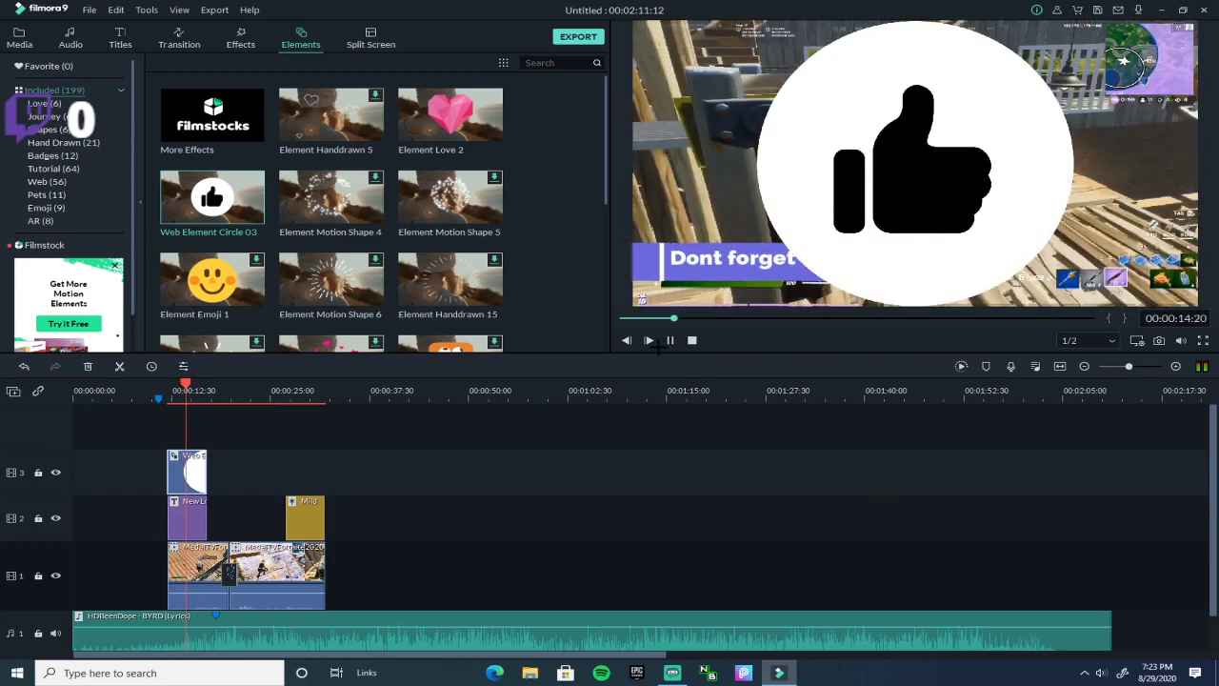
{"action": "left_click", "coordinate": [671, 340]}
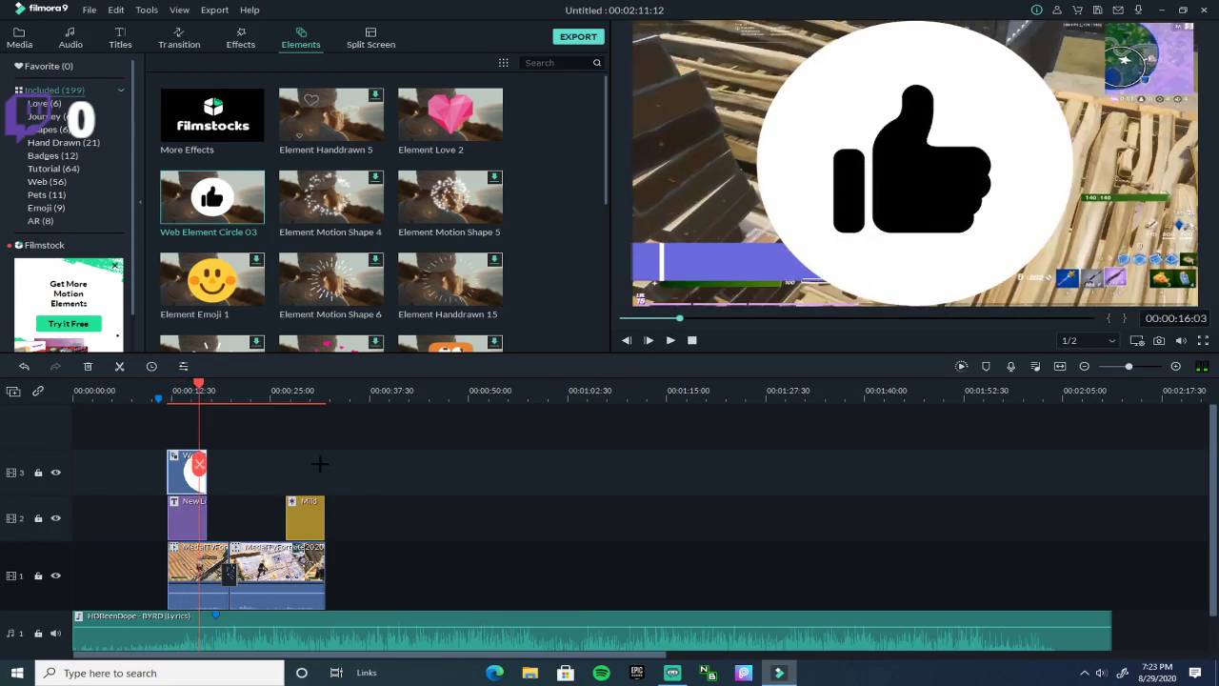
{"action": "left_click_drag", "start_coordinate": [208, 477], "coordinate": [142, 464]}
{"action": "left_click", "coordinate": [671, 340]}
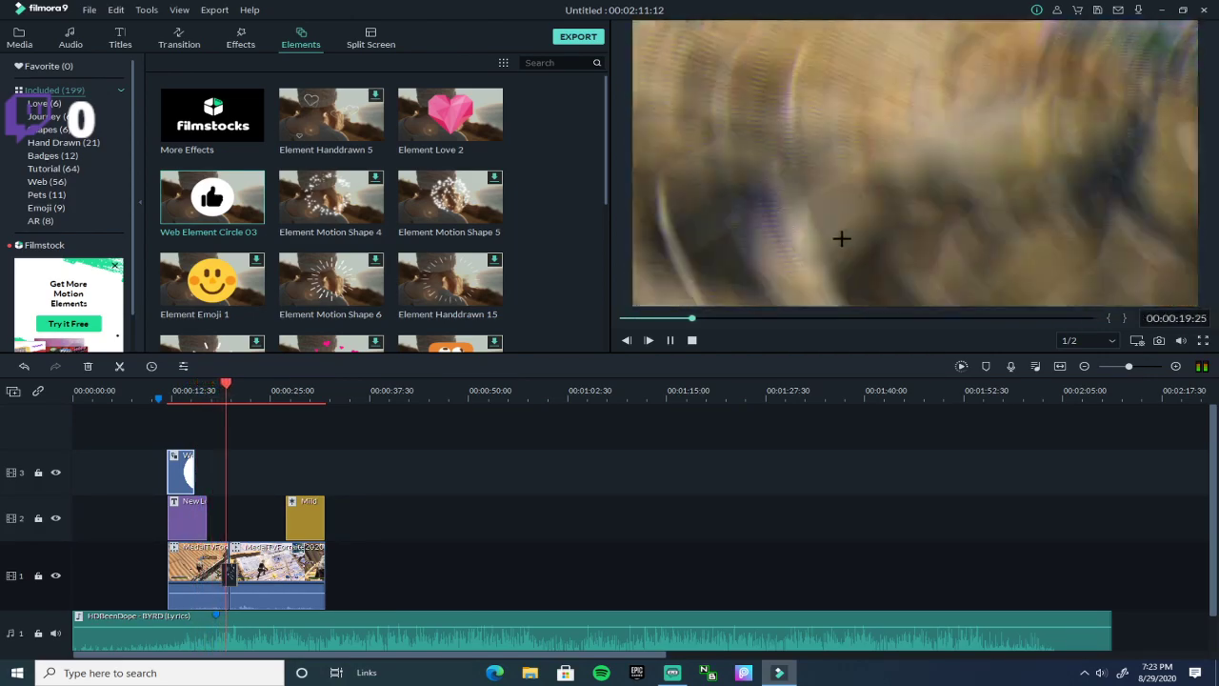
- Pause playback and look through the Elements and Split Screen libraries
{"action": "left_click", "coordinate": [670, 340]}
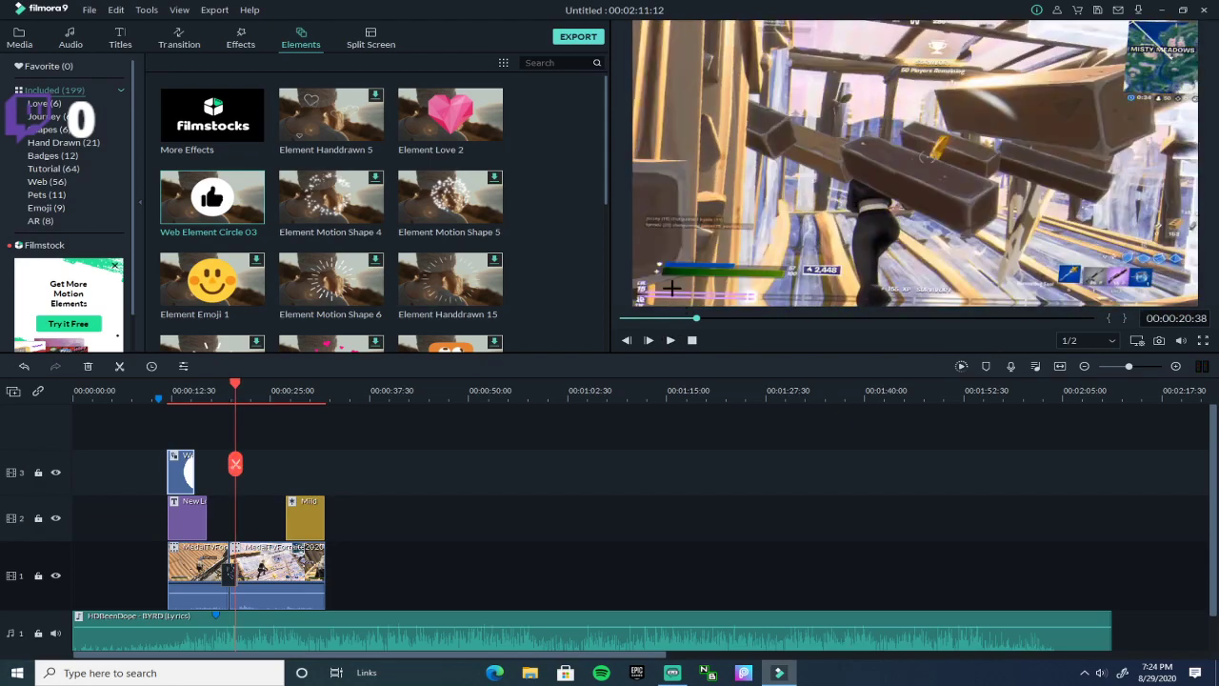
{"action": "left_click", "coordinate": [371, 36]}
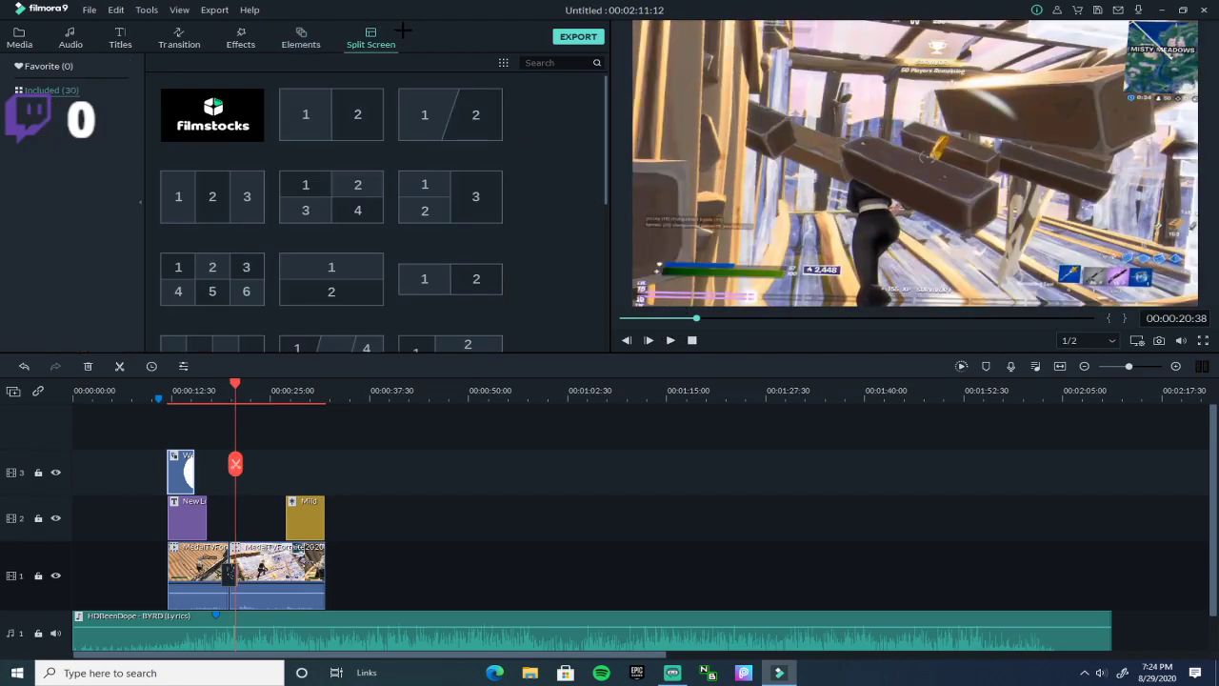
{"action": "left_click", "coordinate": [301, 36]}
{"action": "scroll", "coordinate": [210, 218], "scroll_direction": "down", "scroll_amount": 5}
{"action": "scroll", "coordinate": [522, 231], "scroll_direction": "down", "scroll_amount": 5}
{"action": "scroll", "coordinate": [537, 223], "scroll_direction": "down", "scroll_amount": 8}
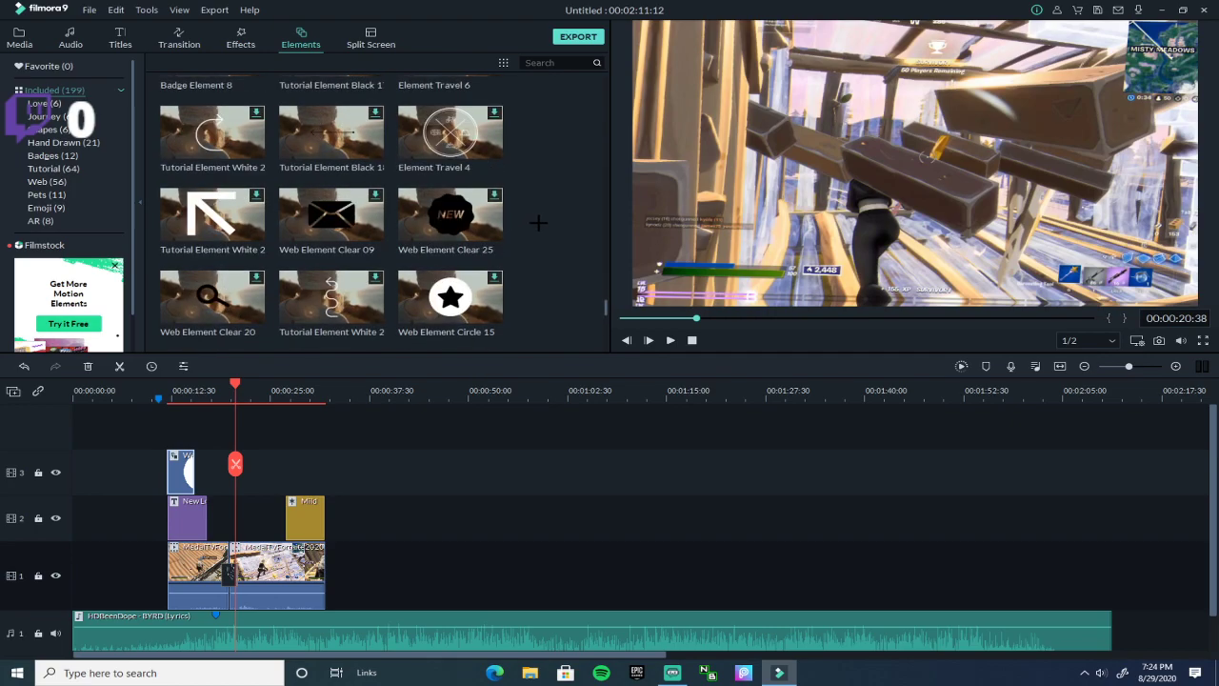
{"action": "scroll", "coordinate": [512, 250], "scroll_direction": "down", "scroll_amount": 3}
{"action": "scroll", "coordinate": [512, 251], "scroll_direction": "up", "scroll_amount": 3}
{"action": "scroll", "coordinate": [511, 253], "scroll_direction": "down", "scroll_amount": 3}
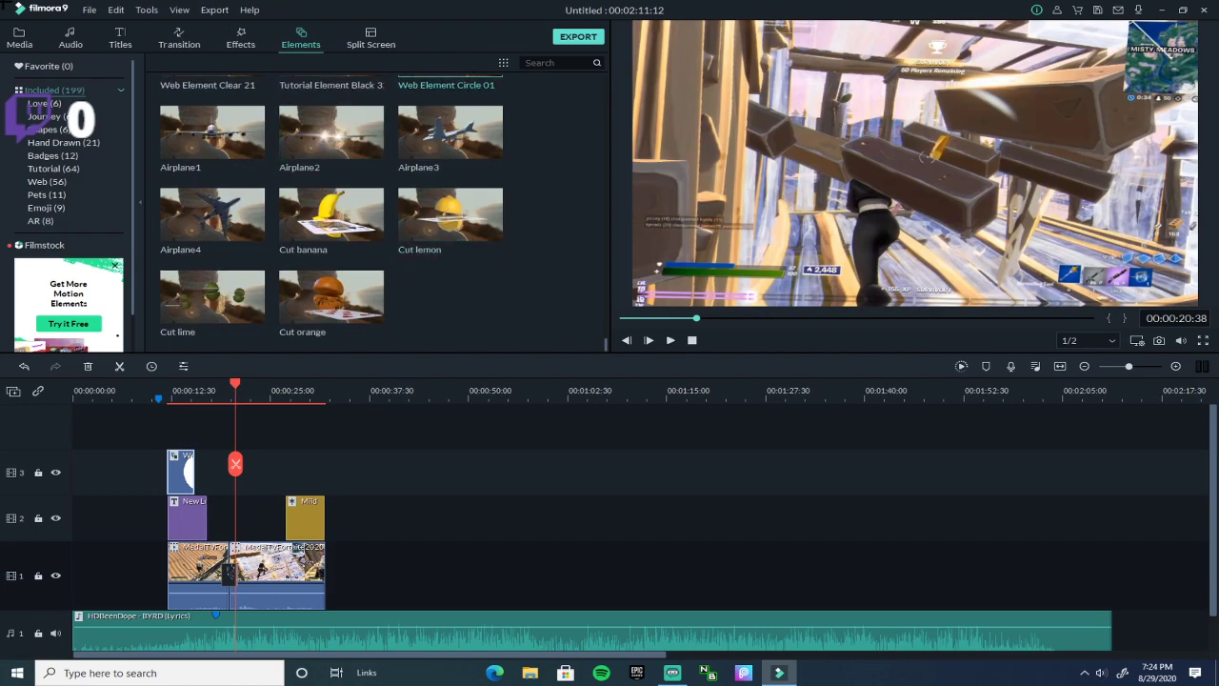
{"action": "left_click", "coordinate": [389, 34]}
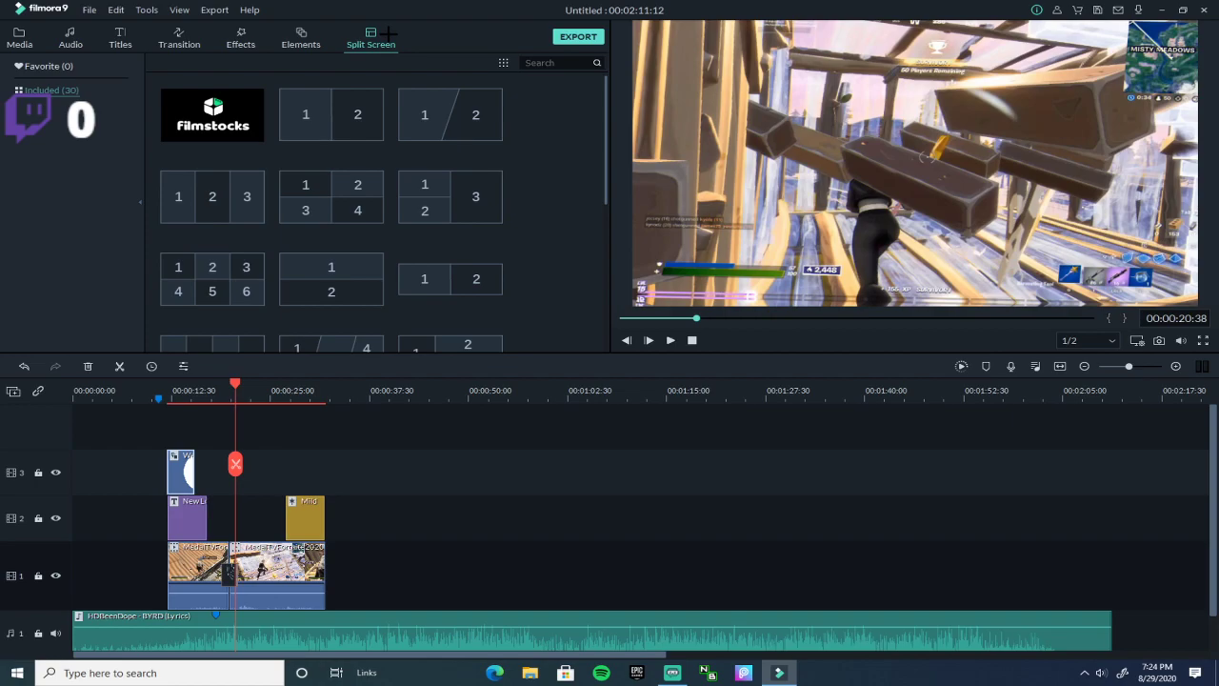
{"action": "scroll", "coordinate": [377, 141], "scroll_direction": "down", "scroll_amount": 3}
{"action": "scroll", "coordinate": [332, 162], "scroll_direction": "up", "scroll_amount": 3}
- Preview the diagonal two-panel layout without applying it, then select the side-by-side 1|2 template
{"action": "left_click", "coordinate": [431, 124]}
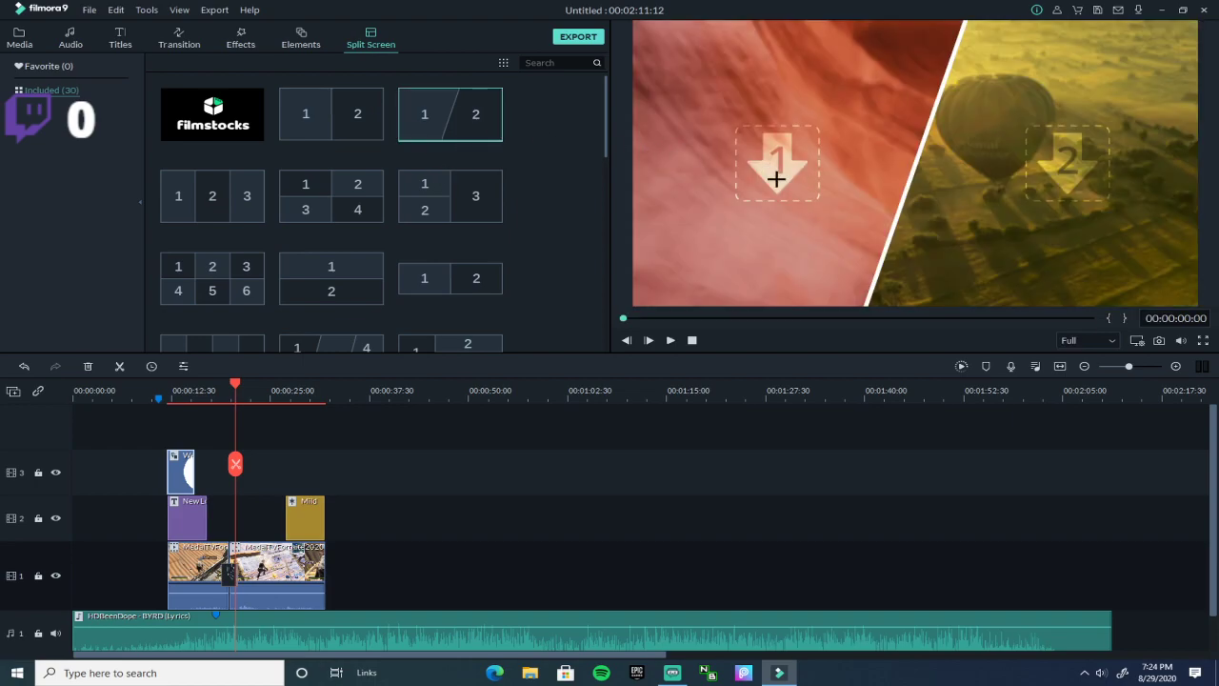
{"action": "left_click", "coordinate": [478, 116]}
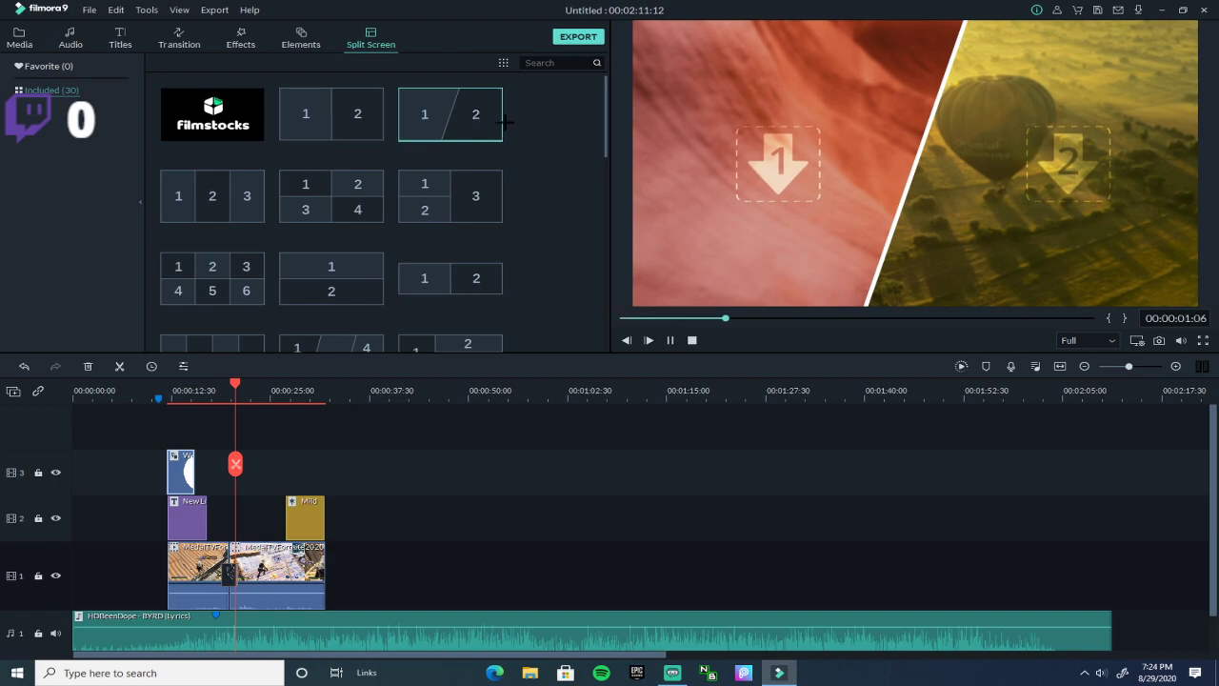
{"action": "right_click", "coordinate": [493, 120]}
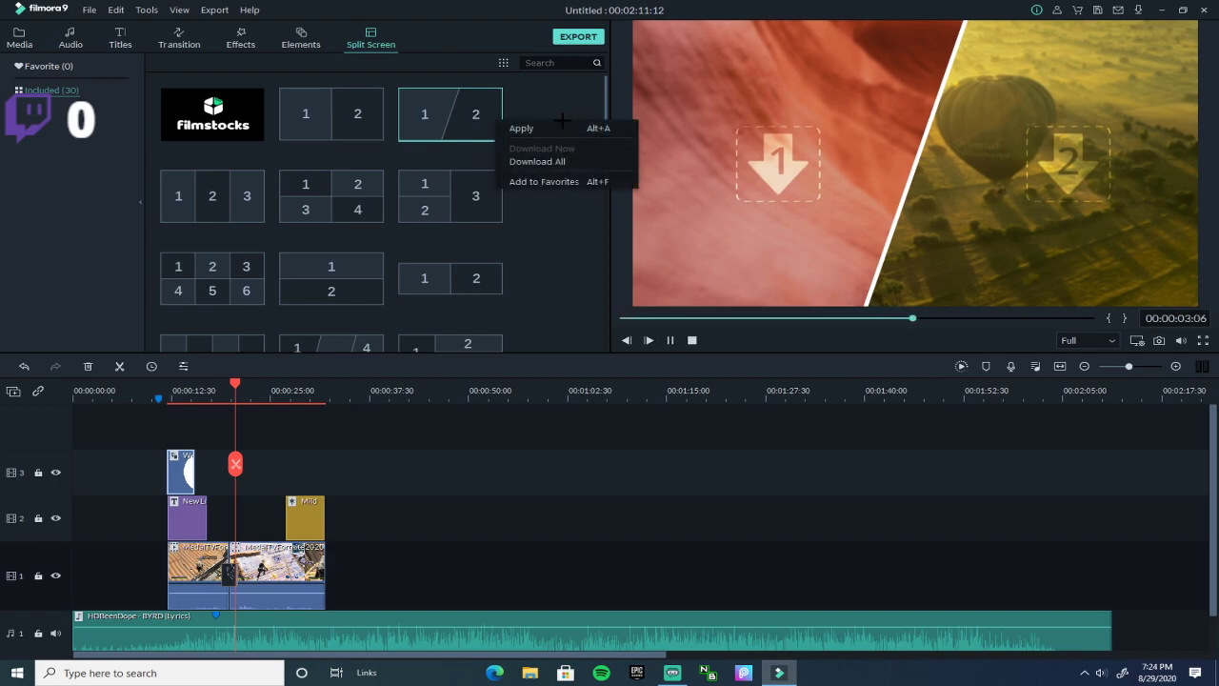
{"action": "left_click", "coordinate": [776, 142]}
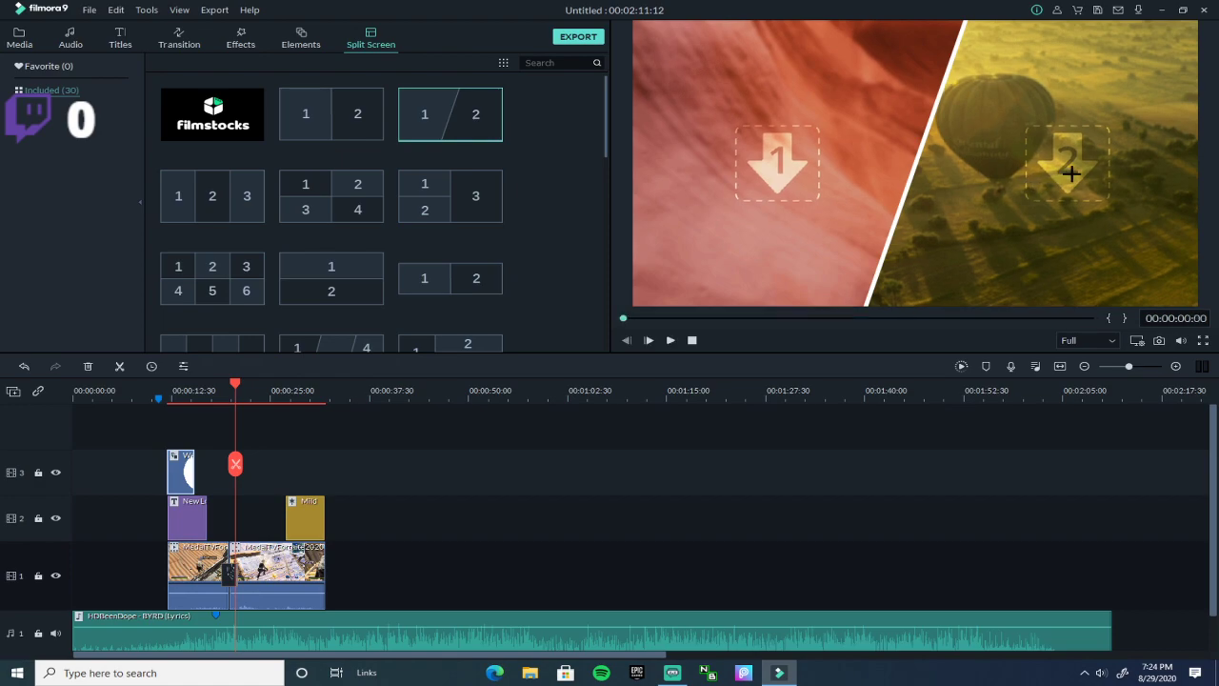
{"action": "left_click", "coordinate": [357, 124]}
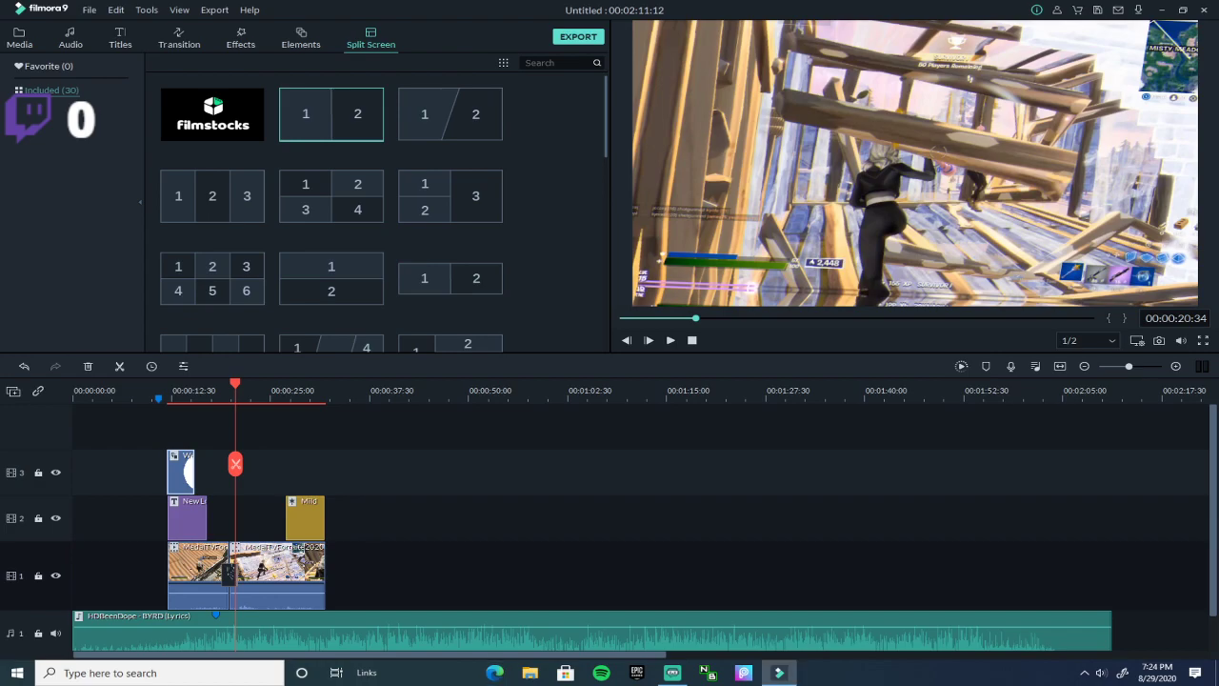
- Return to Media listing the HDBeenDope song and MedalTVFortnite clips, playhead at 00:00:07:06
{"action": "left_click", "coordinate": [178, 39]}
{"action": "left_click", "coordinate": [120, 38]}
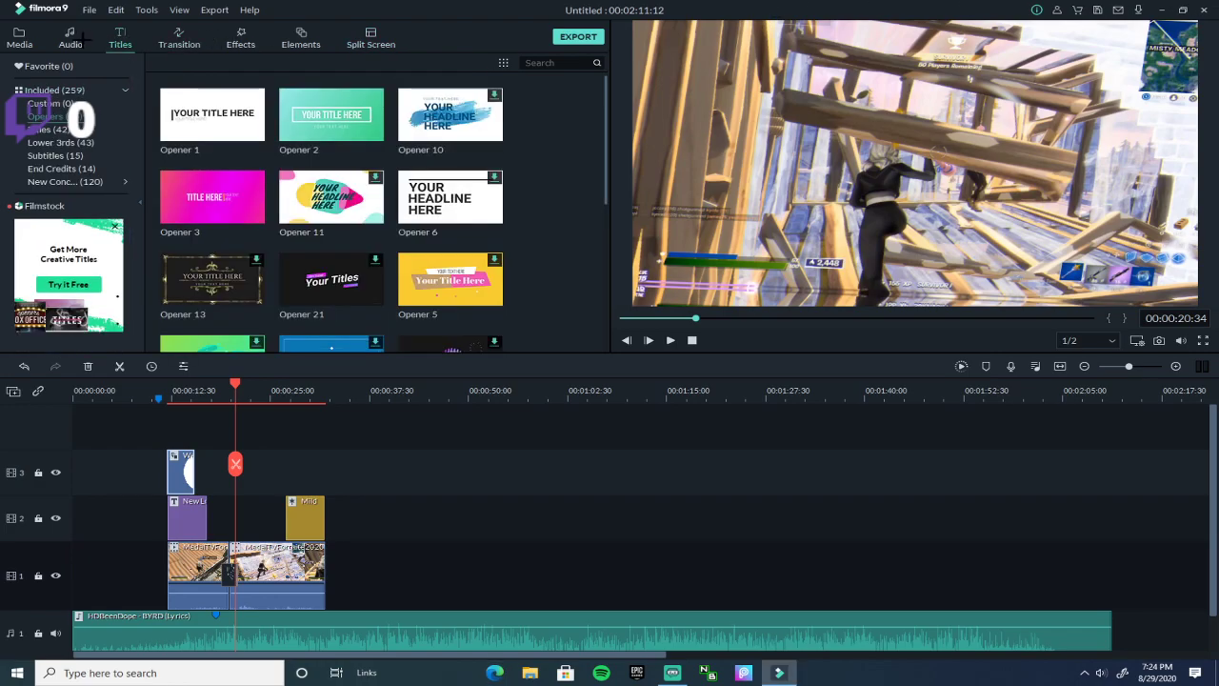
{"action": "left_click", "coordinate": [75, 38]}
{"action": "left_click", "coordinate": [18, 40]}
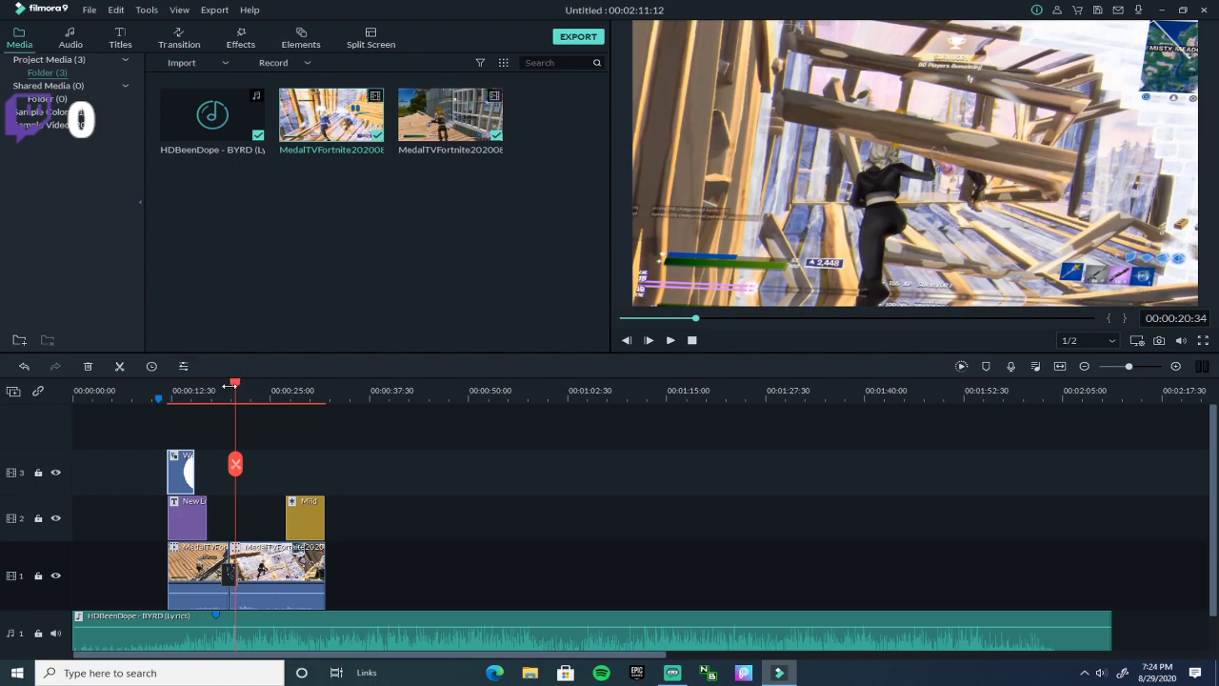
{"action": "scroll", "coordinate": [114, 400], "scroll_direction": "up", "scroll_amount": 3}
{"action": "scroll", "coordinate": [114, 401], "scroll_direction": "down", "scroll_amount": 4}
{"action": "left_click", "coordinate": [111, 397]}
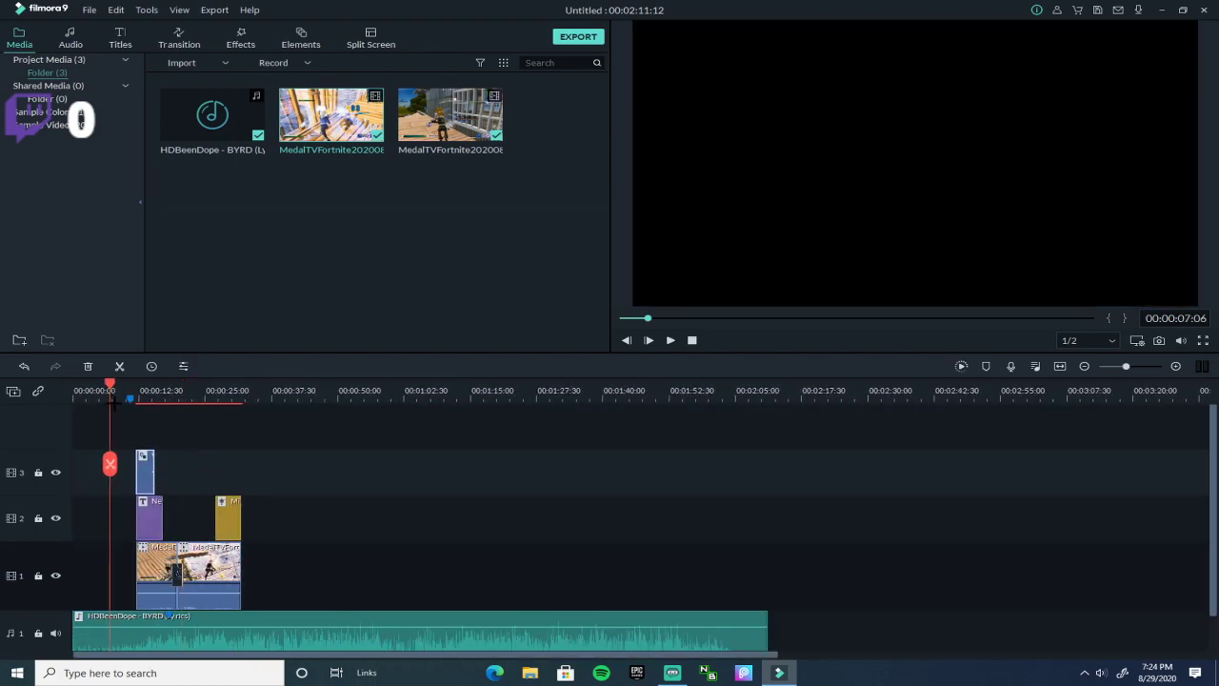